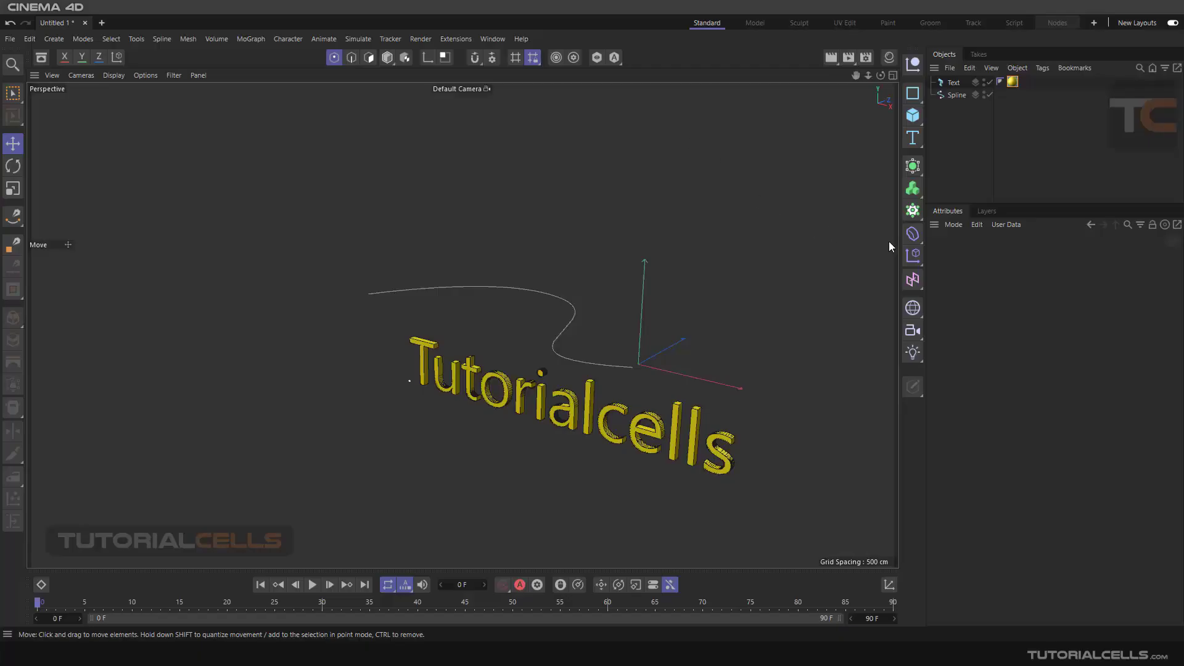
- Add a Spline Wrap deformer to the scene containing the extruded text and the curved spline
{"action": "left_click", "coordinate": [911, 235]}
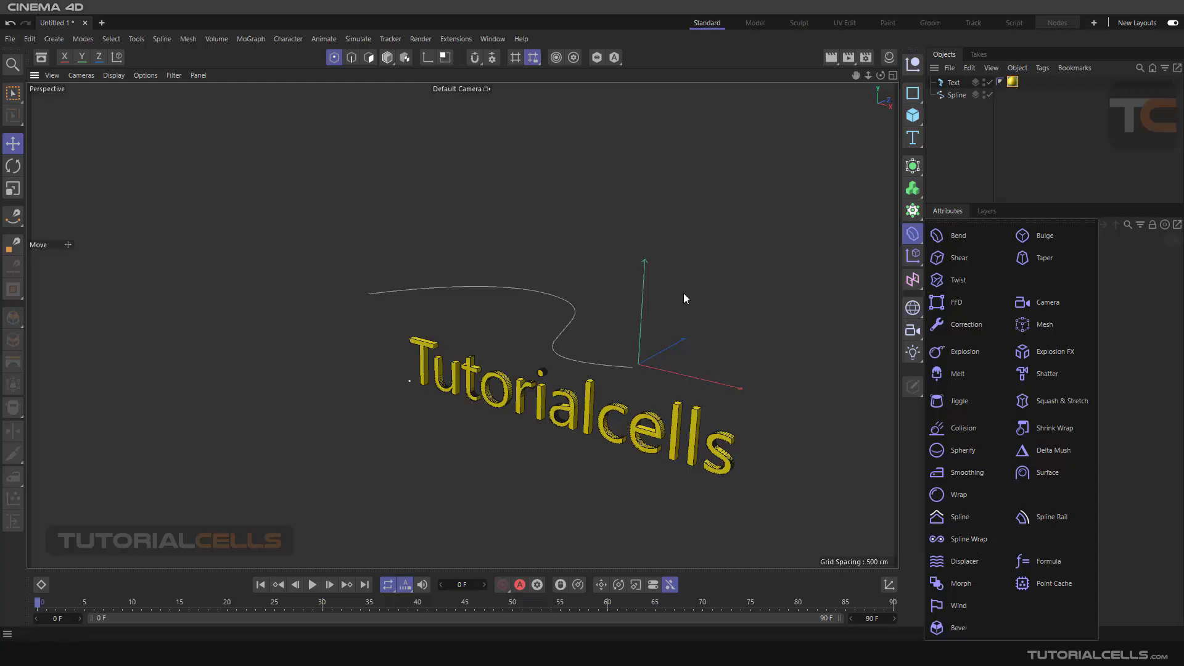
{"action": "left_click", "coordinate": [950, 538]}
{"action": "left_click_drag", "start_coordinate": [619, 353], "coordinate": [629, 350], "text": "alt"}
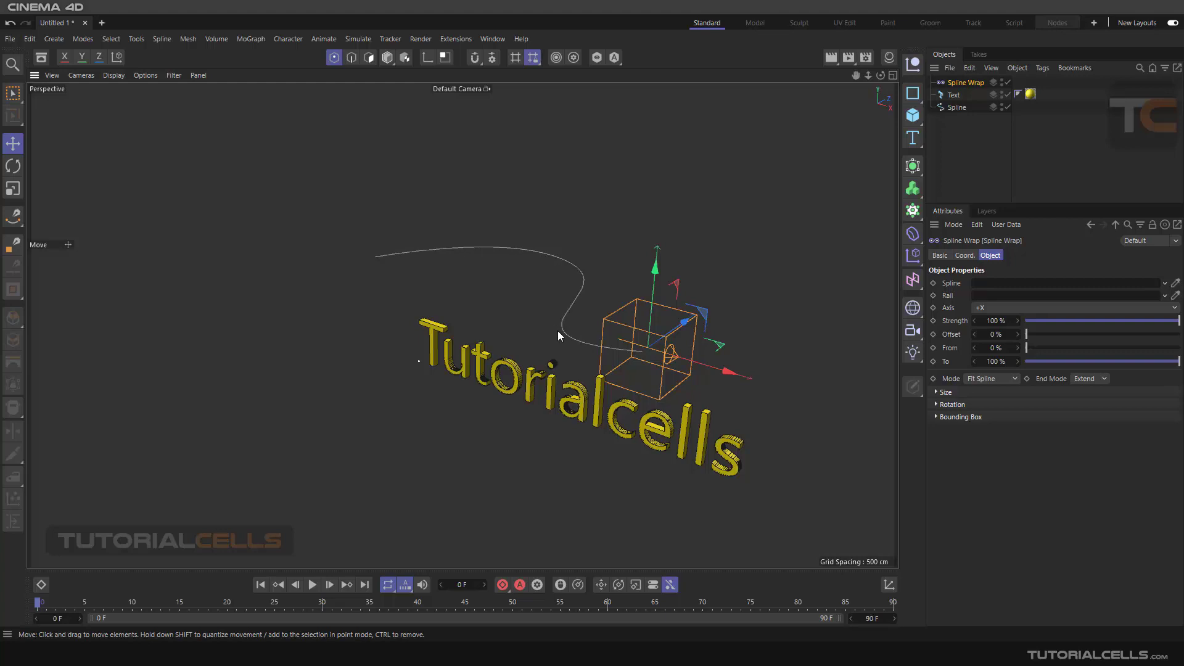
{"action": "left_click_drag", "start_coordinate": [476, 254], "coordinate": [519, 296], "text": "alt"}
- Add a cylinder and move it away from the origin along the X axis, over the first letter of the text
{"action": "left_click", "coordinate": [912, 114]}
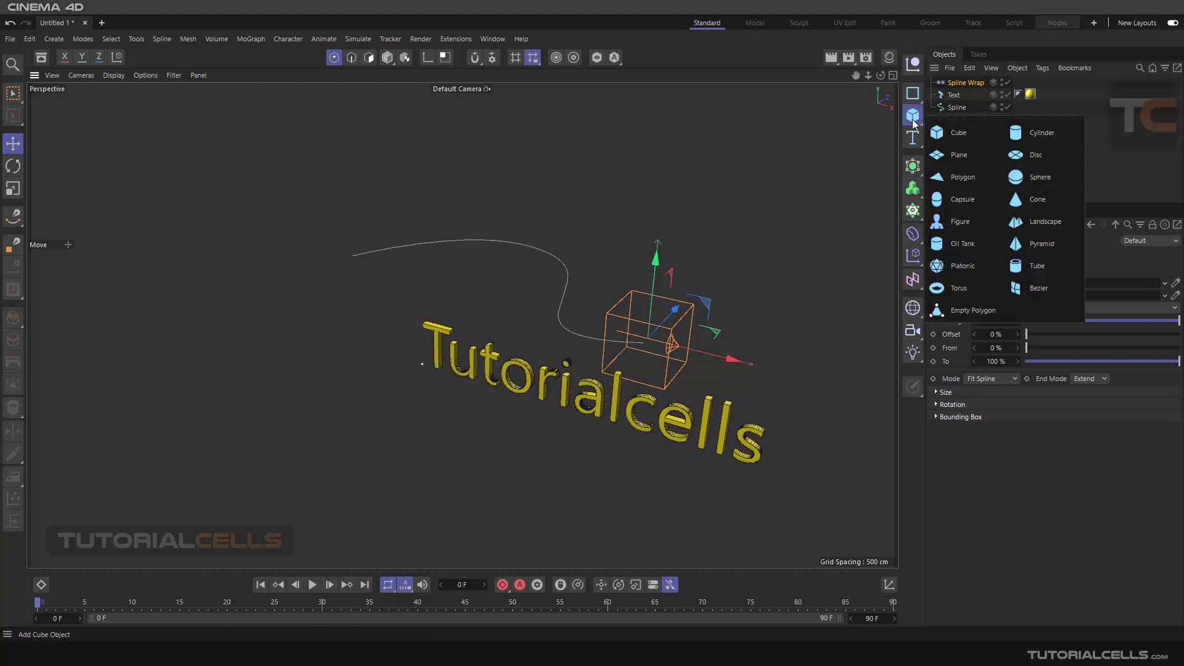
{"action": "left_click", "coordinate": [1012, 135]}
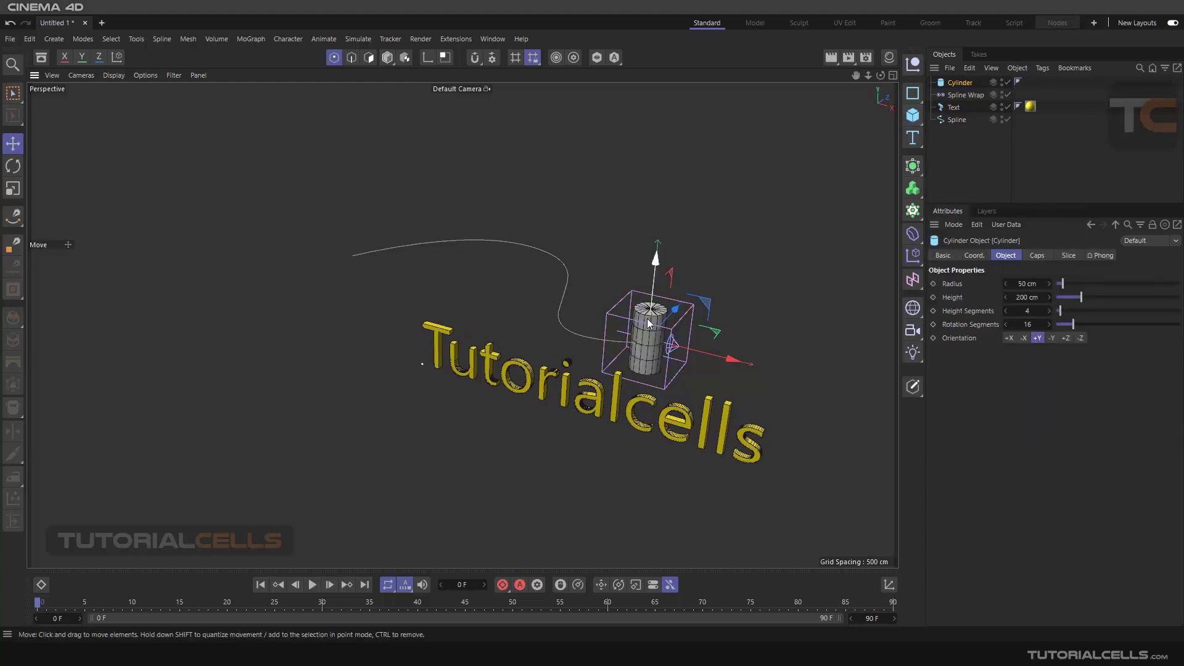
{"action": "scroll", "coordinate": [647, 321], "scroll_direction": "up", "scroll_amount": 3}
{"action": "left_click_drag", "start_coordinate": [720, 360], "coordinate": [441, 299]}
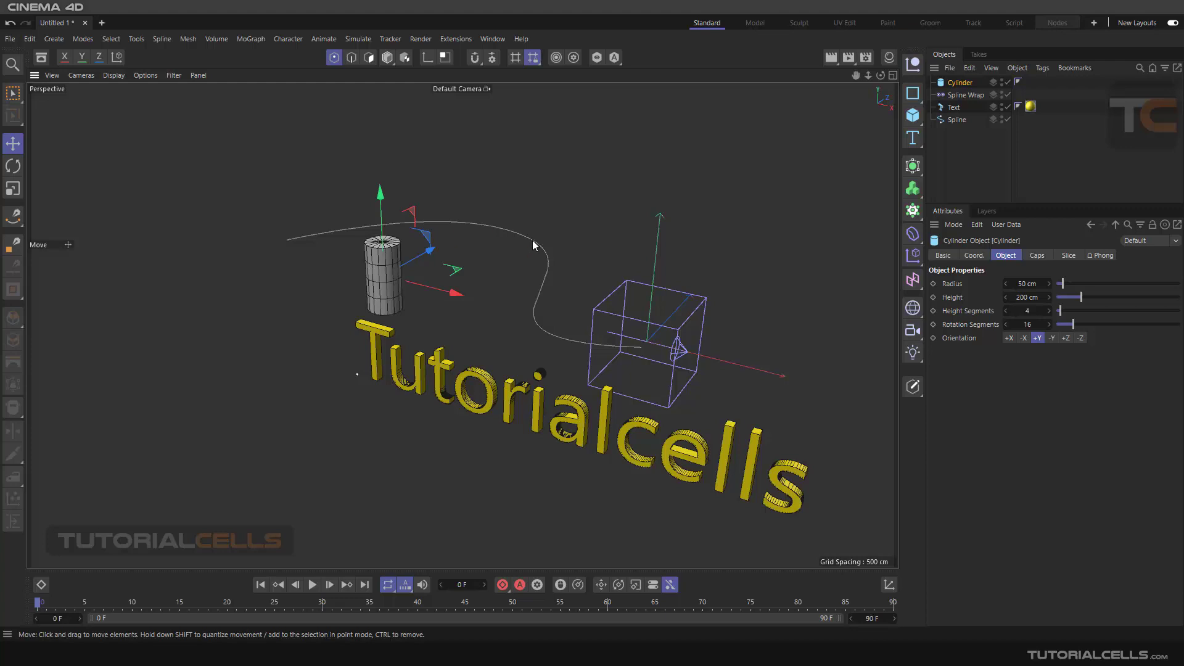
{"action": "scroll", "coordinate": [619, 351], "scroll_direction": "up", "scroll_amount": 1}
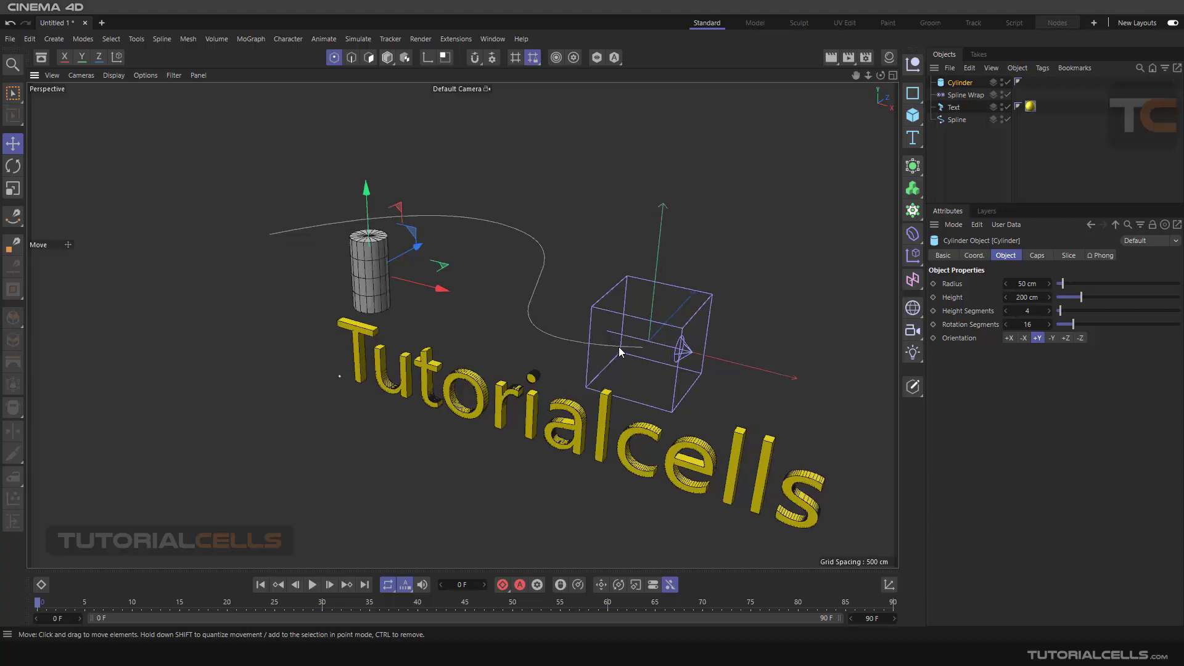
{"action": "middle_click_drag", "start_coordinate": [620, 352], "coordinate": [673, 343], "text": "alt"}
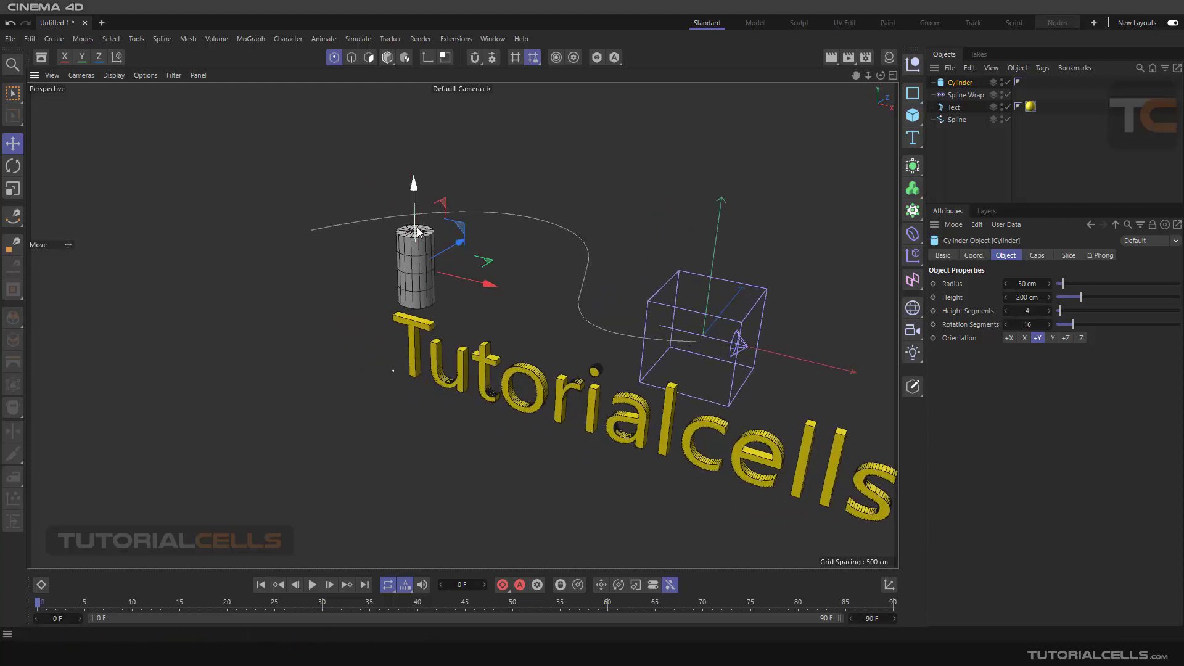
{"action": "scroll", "coordinate": [417, 229], "scroll_direction": "up", "scroll_amount": 2}
{"action": "mouse_move", "coordinate": [485, 274]}
{"action": "middle_mouse_down", "text": "alt"}
{"action": "mouse_move", "coordinate": [426, 260]}
{"action": "mouse_move", "coordinate": [504, 284]}
{"action": "middle_mouse_up", "text": "alt"}
{"action": "scroll", "coordinate": [433, 261], "scroll_direction": "down", "scroll_amount": 2}
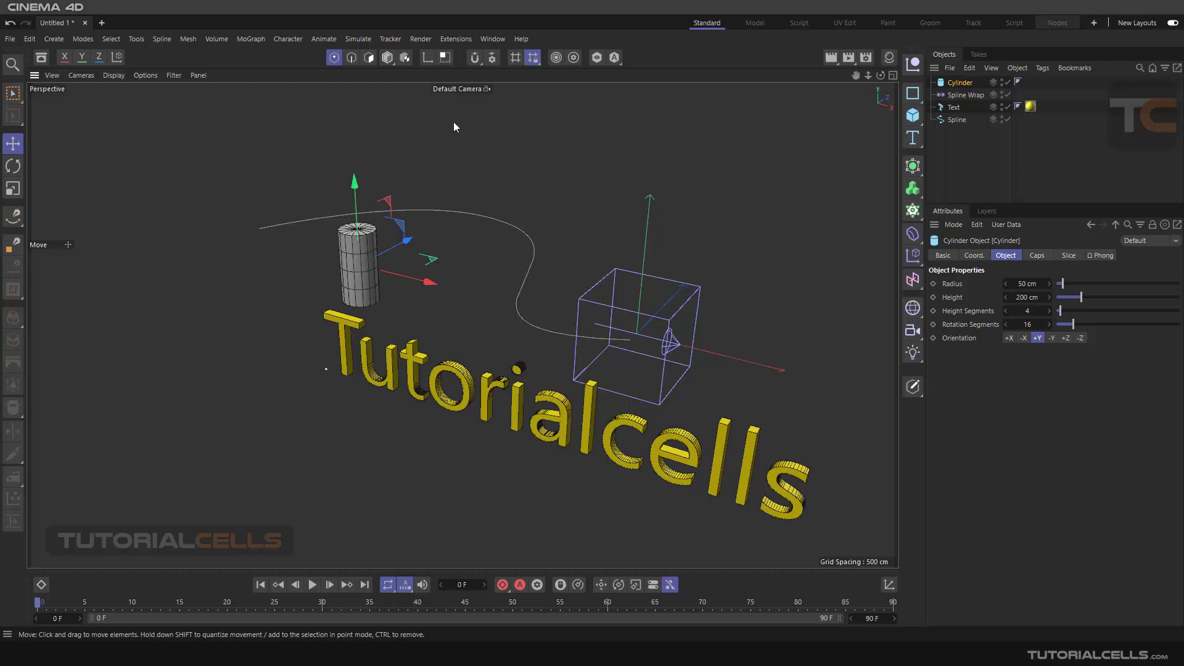
- Examine the object properties of the curved Spline and of the Spline Wrap deformer
{"action": "left_click", "coordinate": [940, 121]}
{"action": "scroll", "coordinate": [431, 241], "scroll_direction": "up", "scroll_amount": 2}
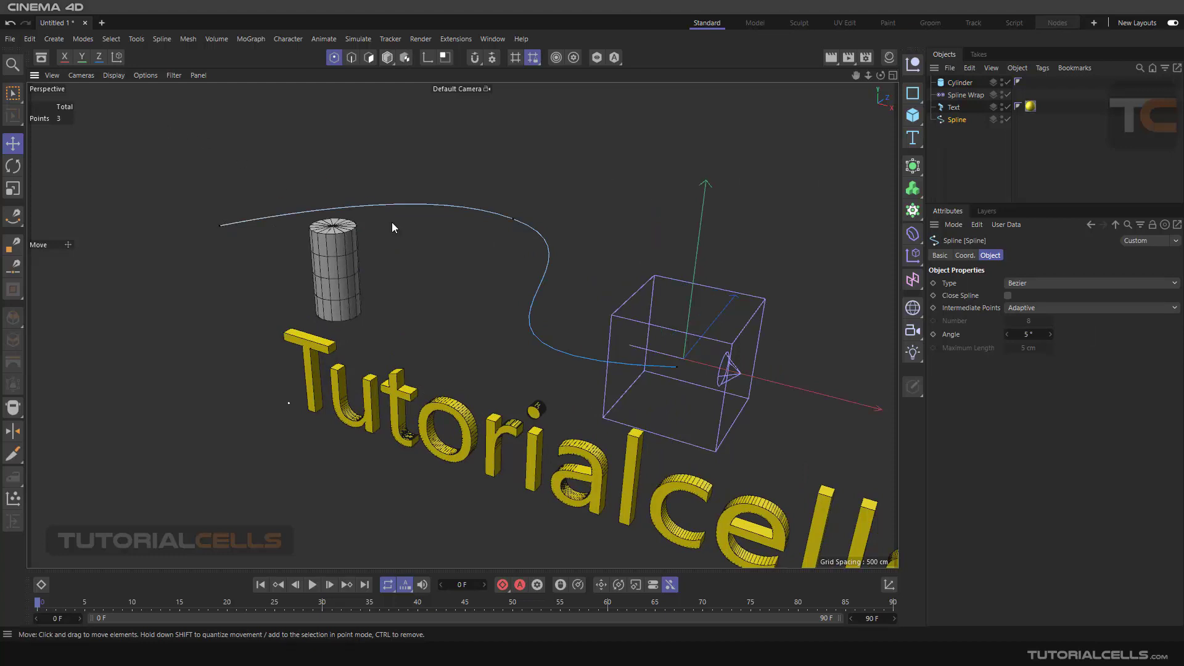
{"action": "left_click_drag", "start_coordinate": [727, 364], "coordinate": [748, 339], "text": "alt"}
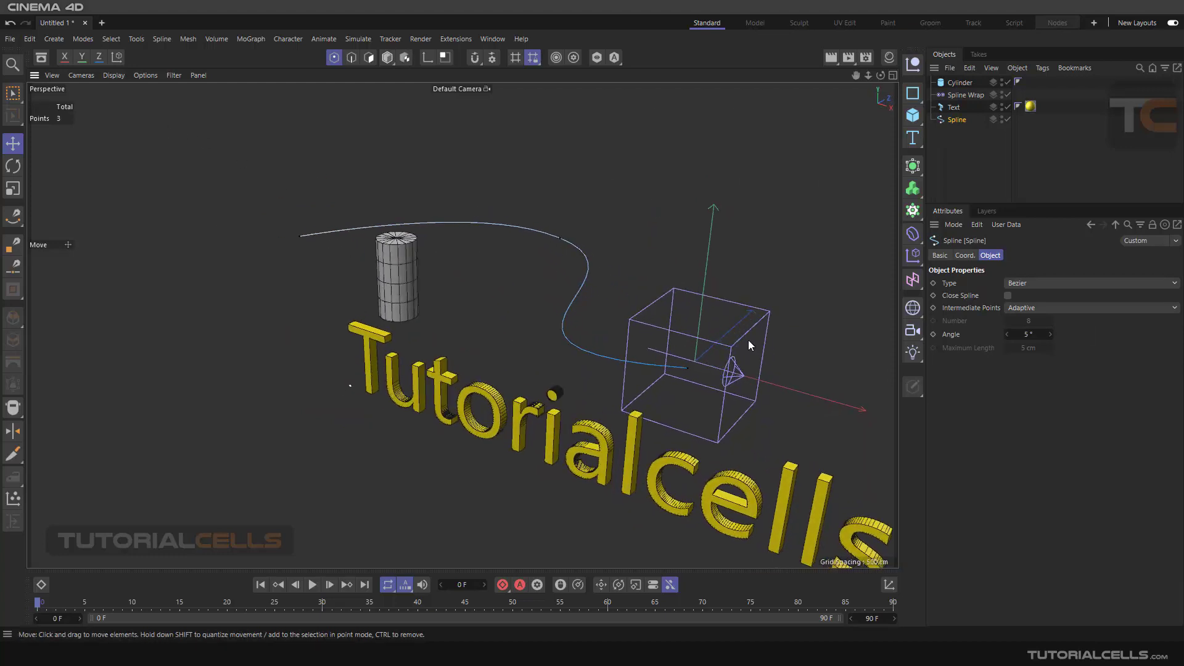
{"action": "left_click", "coordinate": [961, 95]}
{"action": "scroll", "coordinate": [736, 377], "scroll_direction": "up", "scroll_amount": 3}
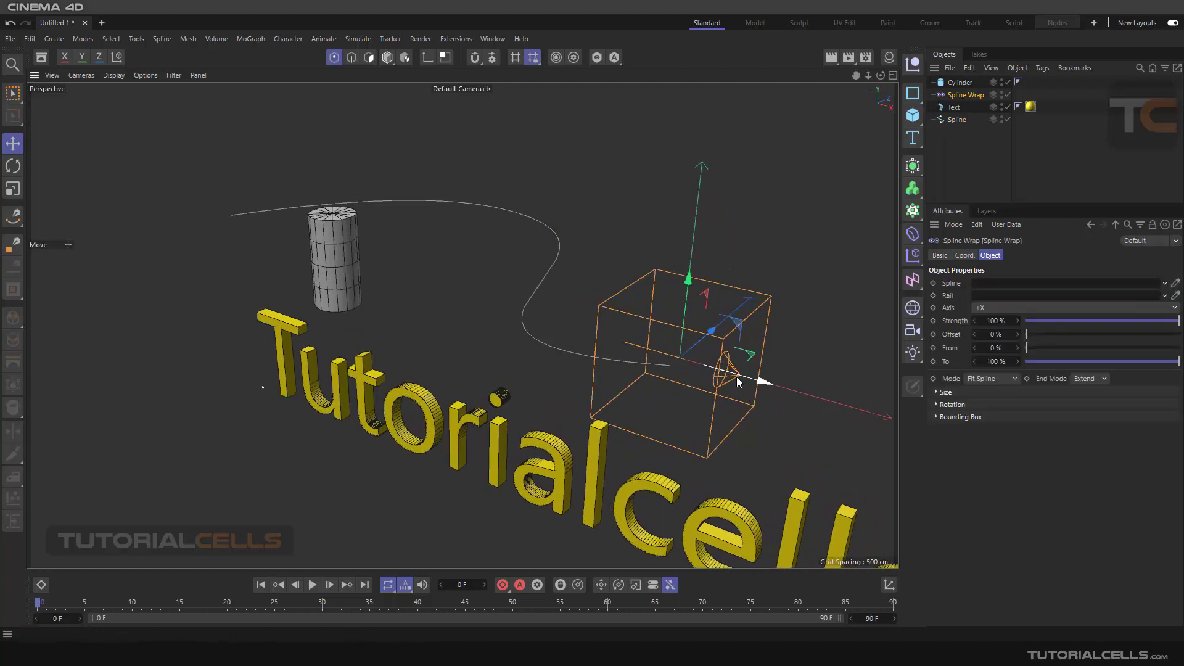
{"action": "mouse_move", "coordinate": [750, 379]}
{"action": "left_mouse_down", "text": "alt"}
{"action": "mouse_move", "coordinate": [733, 384]}
{"action": "mouse_move", "coordinate": [747, 395]}
{"action": "mouse_move", "coordinate": [737, 388]}
{"action": "left_mouse_up", "text": "alt"}
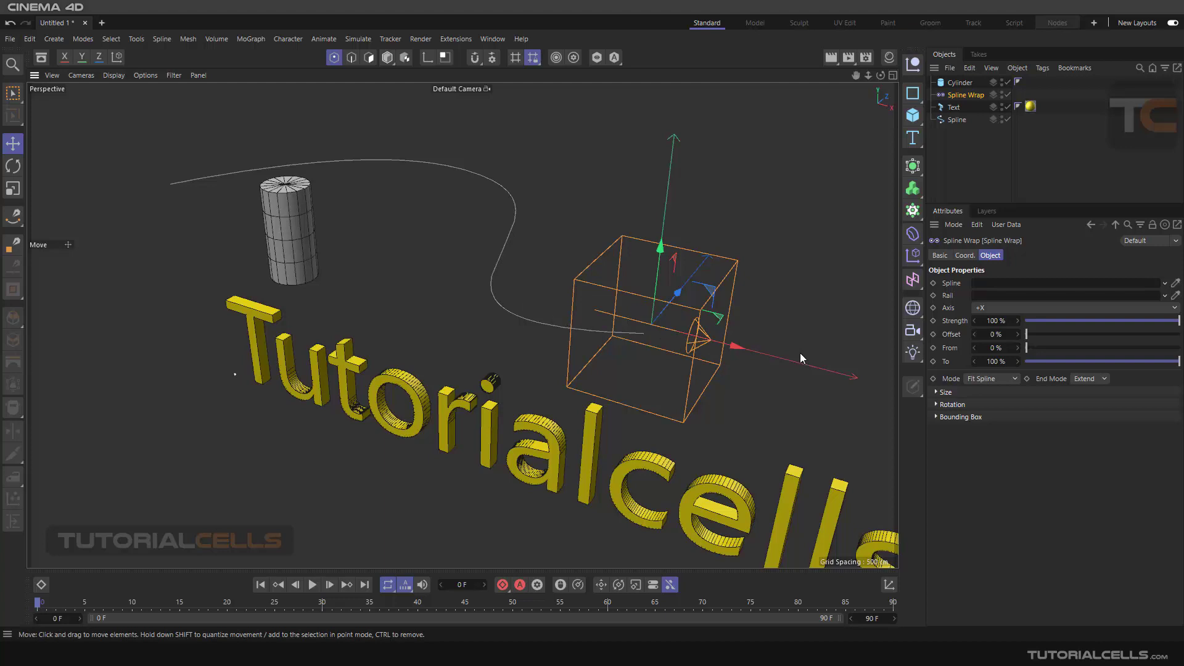
- In Model mode, resize the cylinder to a radius of about 28.3 cm and a height of about 334 cm, and raise it
{"action": "left_click", "coordinate": [388, 58]}
{"action": "middle_click_drag", "start_coordinate": [315, 175], "coordinate": [414, 203], "text": "alt"}
{"action": "left_click", "coordinate": [386, 228]}
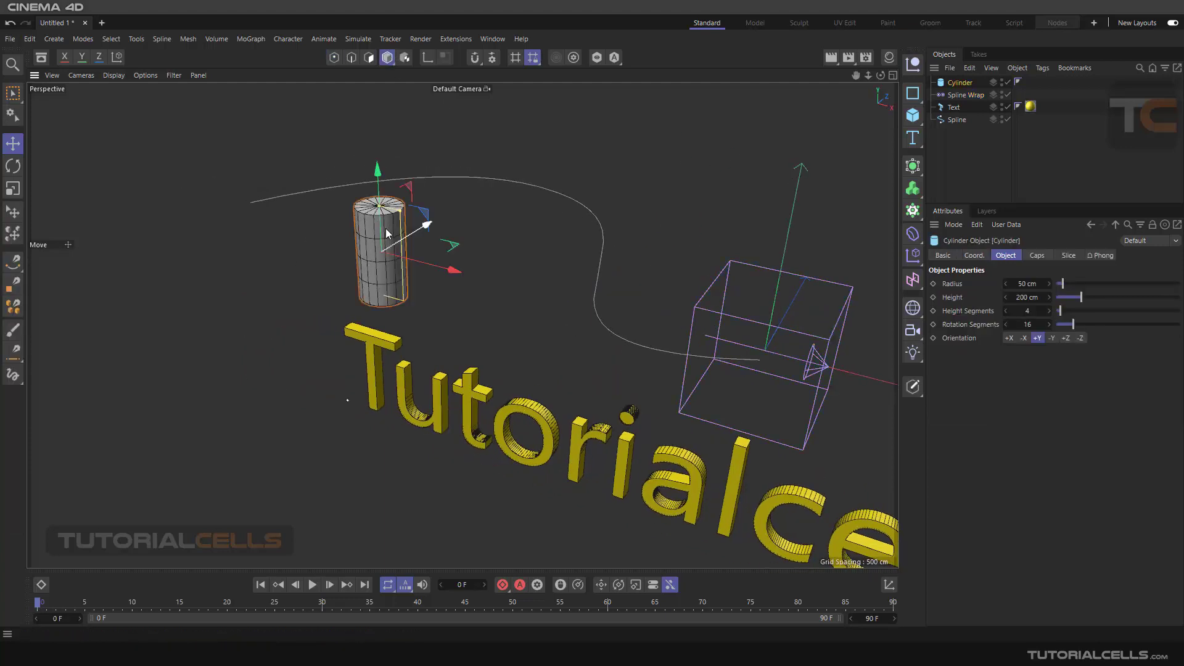
{"action": "left_click_drag", "start_coordinate": [403, 210], "coordinate": [381, 172]}
{"action": "scroll", "coordinate": [386, 223], "scroll_direction": "down", "scroll_amount": 2}
{"action": "scroll", "coordinate": [386, 222], "scroll_direction": "up", "scroll_amount": 2}
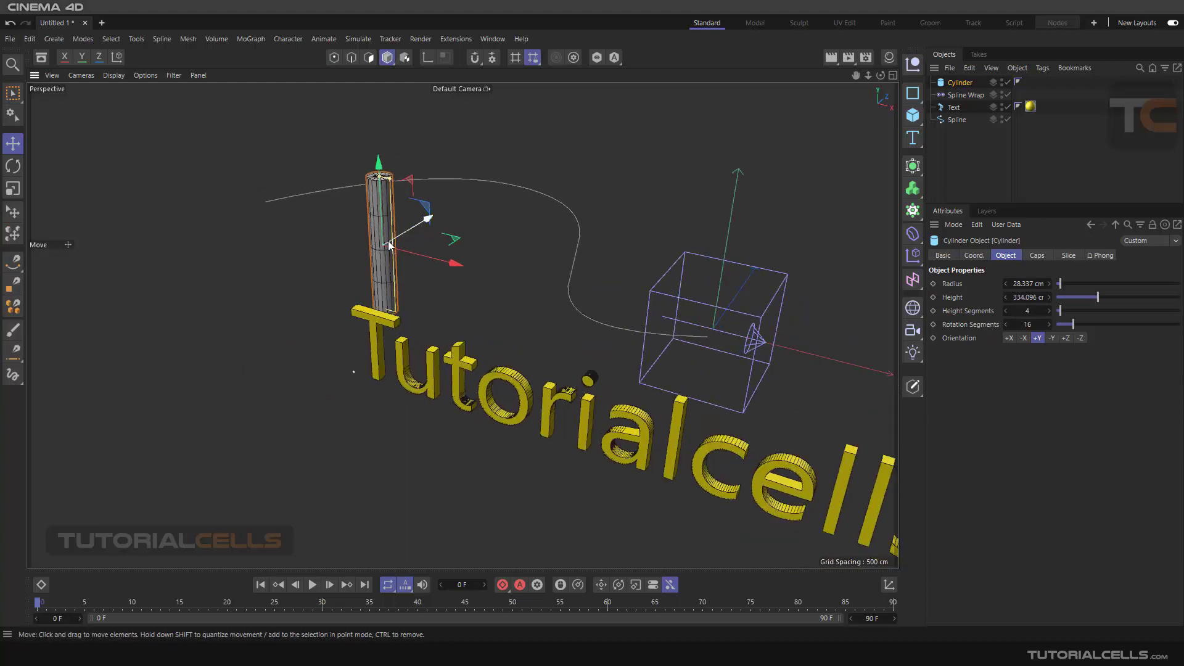
{"action": "left_click_drag", "start_coordinate": [383, 212], "coordinate": [385, 183]}
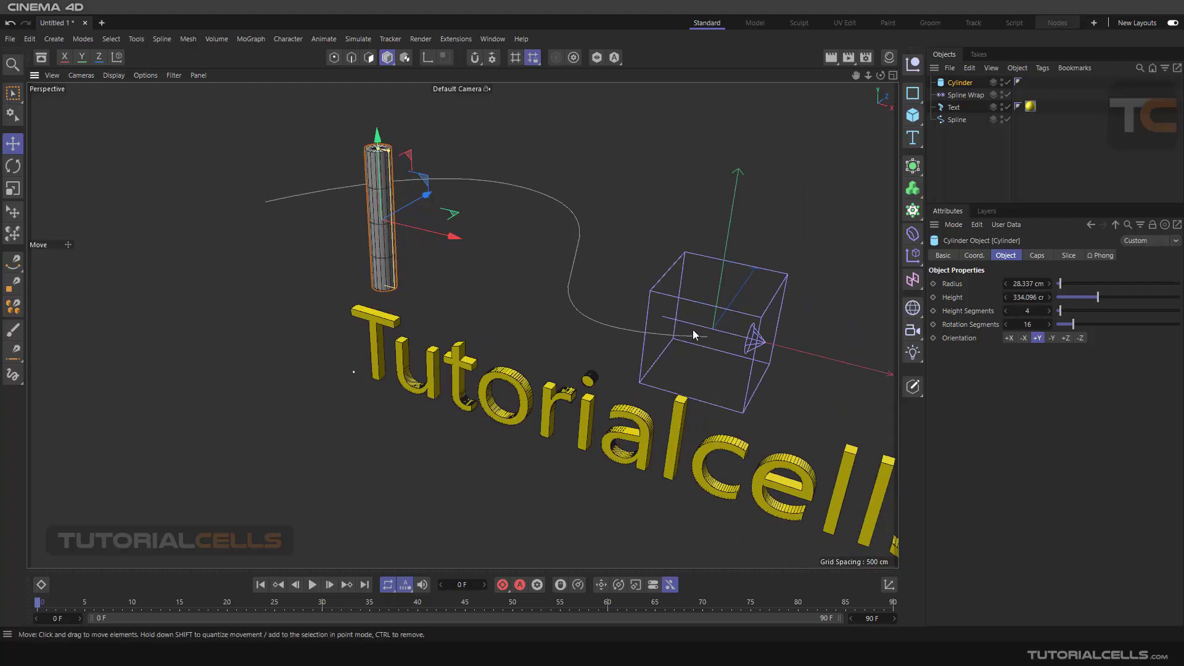
- Rotate the cylinder so that it lies horizontally along the world X axis
{"action": "left_click", "coordinate": [13, 166]}
{"action": "left_click_drag", "start_coordinate": [417, 197], "coordinate": [421, 273]}
{"action": "left_click", "coordinate": [13, 143]}
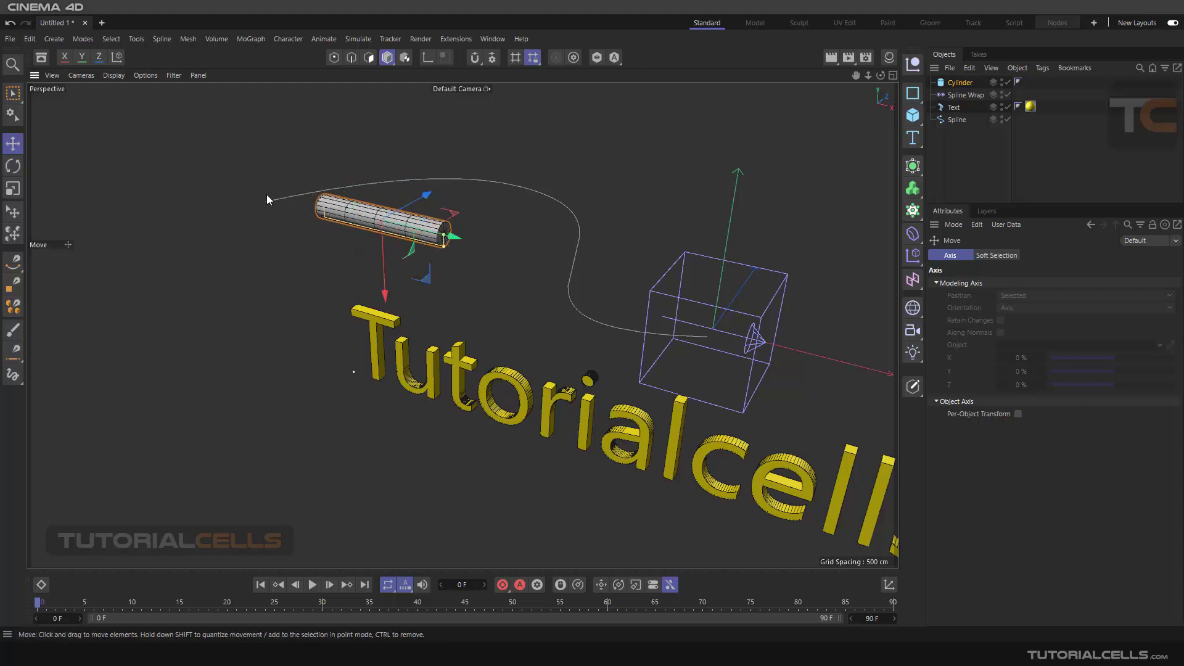
- Make the Spline Wrap a child of the Cylinder object
{"action": "scroll", "coordinate": [450, 279], "scroll_direction": "down", "scroll_amount": 4}
{"action": "left_click_drag", "start_coordinate": [492, 284], "coordinate": [502, 320], "text": "alt"}
{"action": "middle_click_drag", "start_coordinate": [502, 320], "coordinate": [437, 333], "text": "alt"}
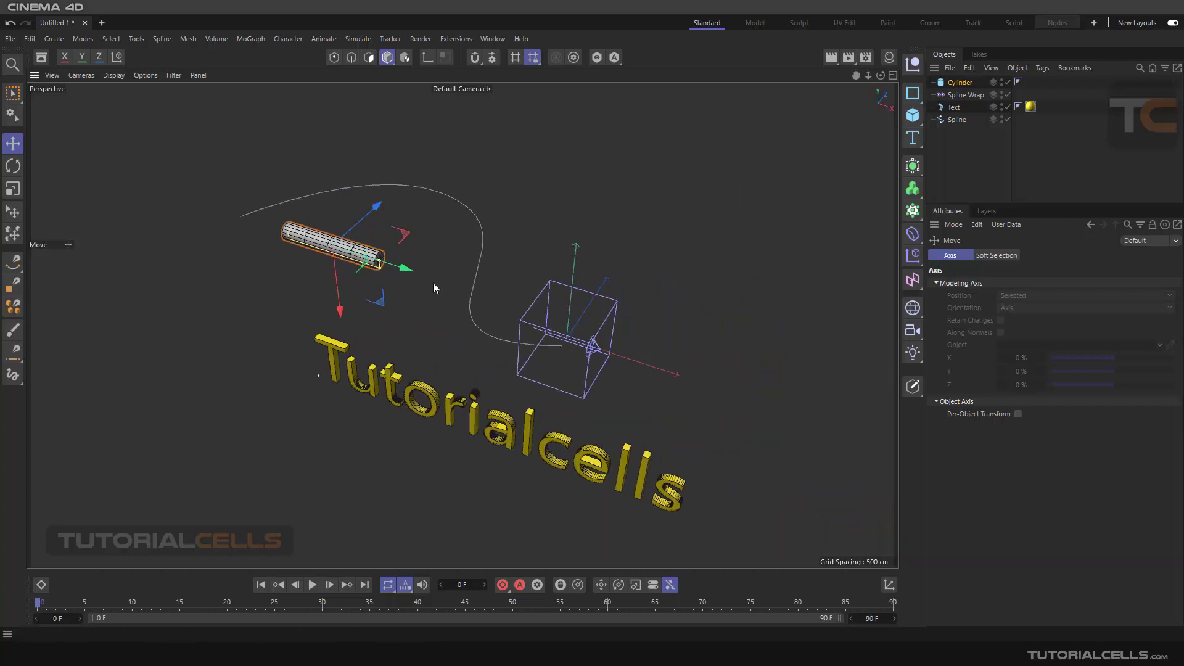
{"action": "middle_click_drag", "start_coordinate": [654, 370], "coordinate": [659, 370], "text": "alt"}
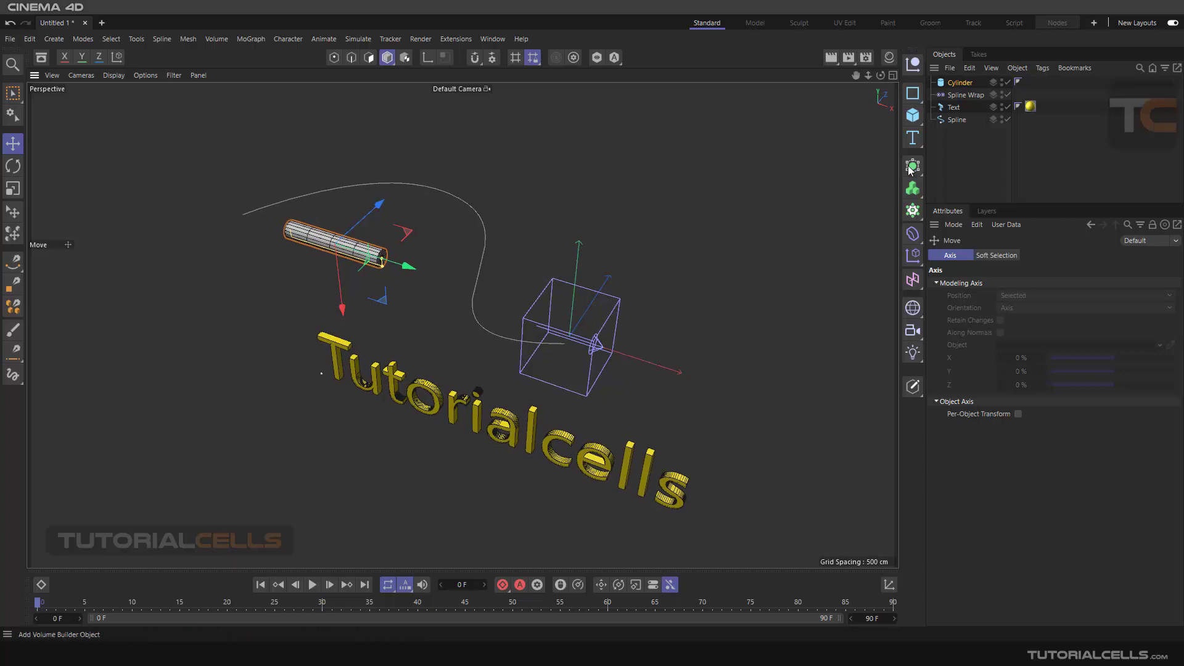
{"action": "scroll", "coordinate": [553, 357], "scroll_direction": "up", "scroll_amount": 3}
{"action": "scroll", "coordinate": [552, 357], "scroll_direction": "down", "scroll_amount": 3}
{"action": "middle_click_drag", "start_coordinate": [556, 357], "coordinate": [617, 328], "text": "alt"}
{"action": "left_click", "coordinate": [956, 97]}
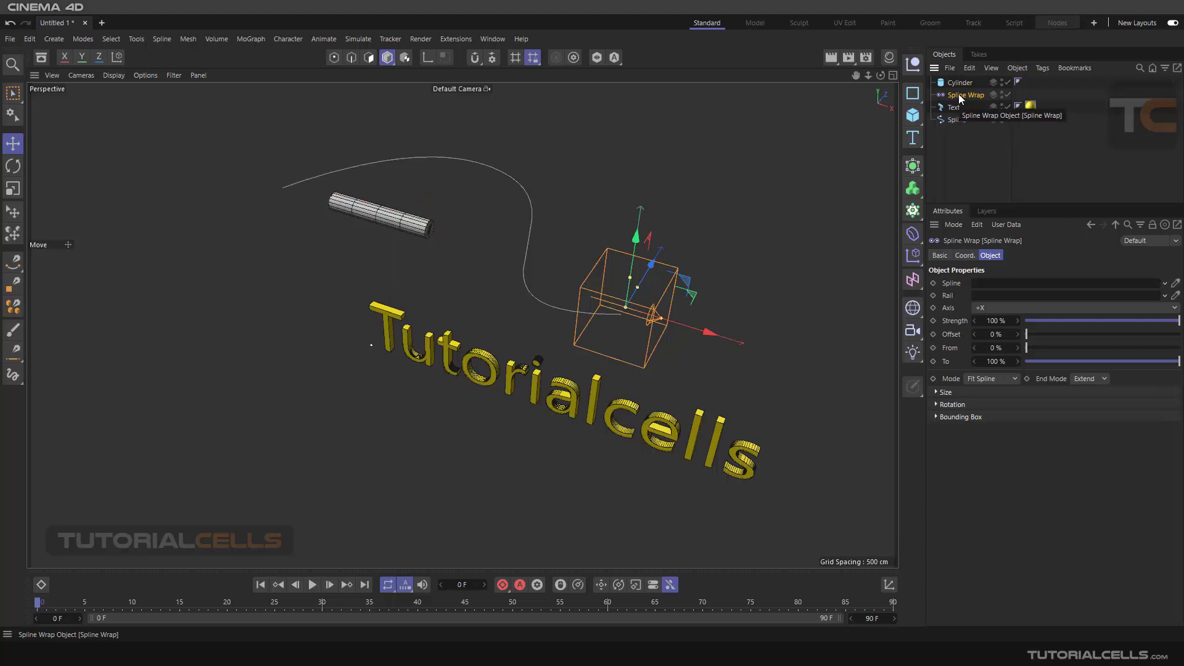
{"action": "left_click_drag", "start_coordinate": [961, 100], "coordinate": [960, 84]}
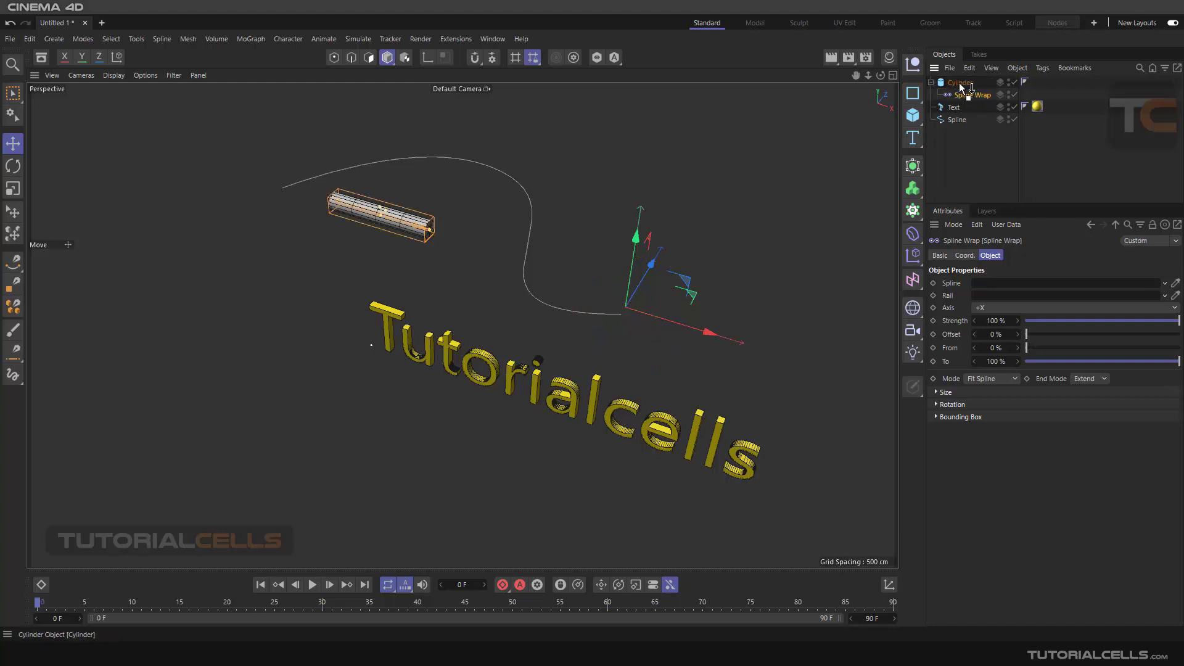
- Examine the deformer cage around the cylinder and the Spline Wrap's Bounding Box settings
{"action": "scroll", "coordinate": [443, 217], "scroll_direction": "up", "scroll_amount": 5}
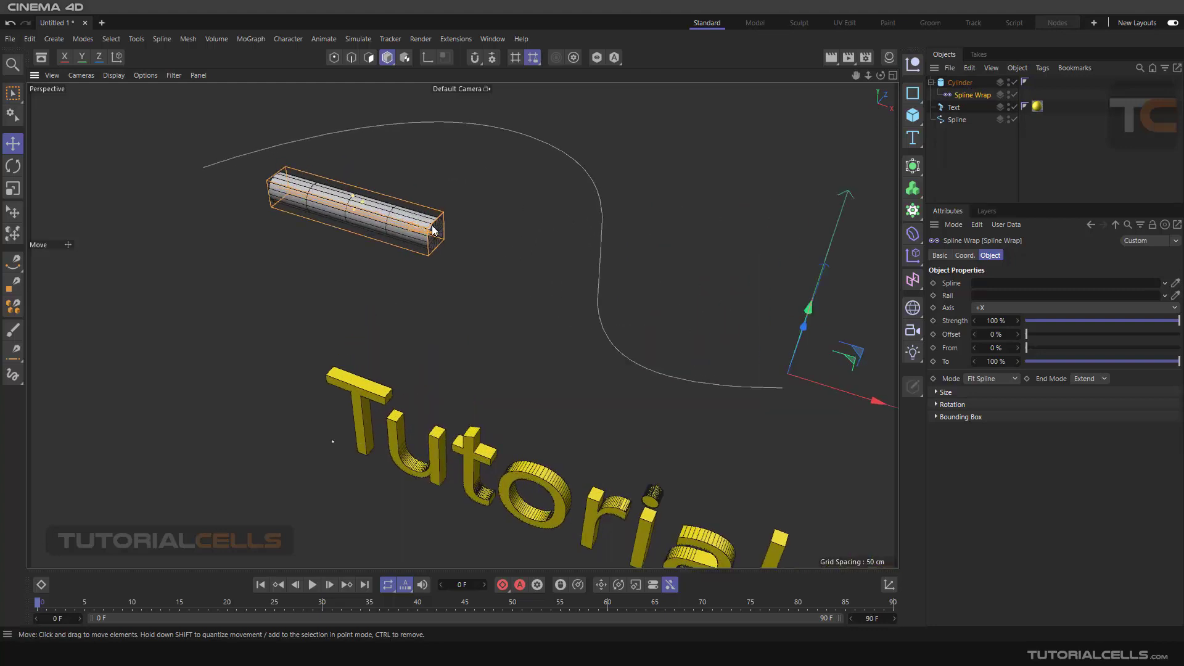
{"action": "scroll", "coordinate": [435, 231], "scroll_direction": "down", "scroll_amount": 5}
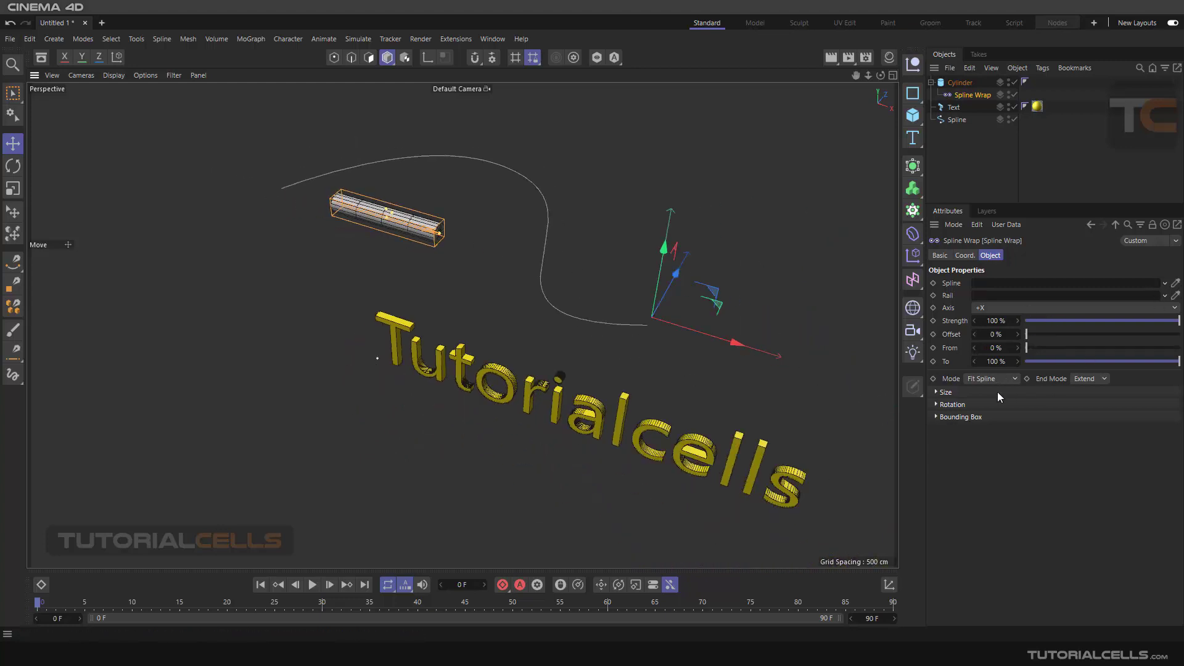
{"action": "left_click", "coordinate": [937, 417]}
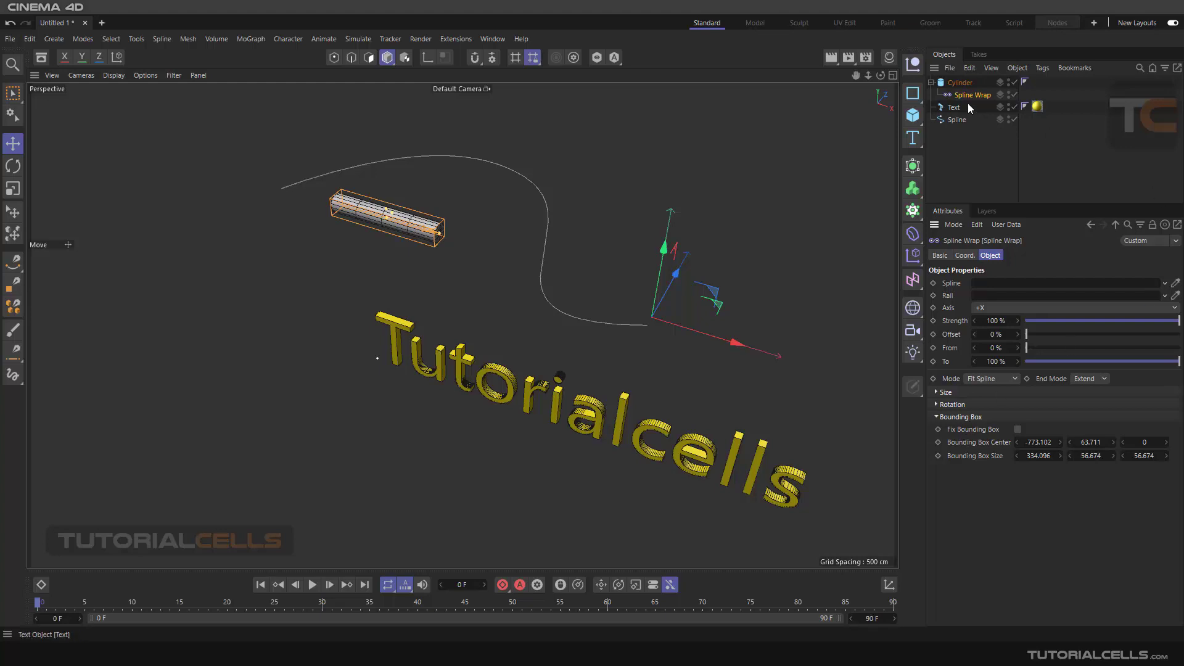
- Delete the Spline Wrap under the cylinder and add a new Spline Wrap deformer
{"action": "key", "text": "Delete"}
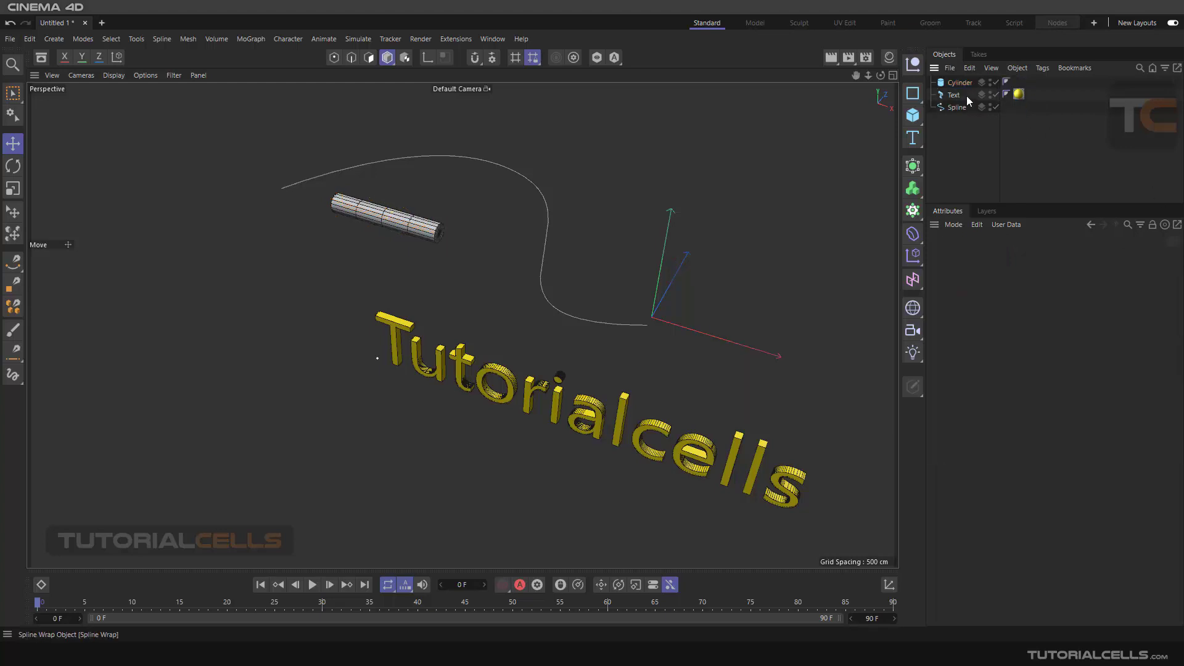
{"action": "left_click", "coordinate": [913, 234]}
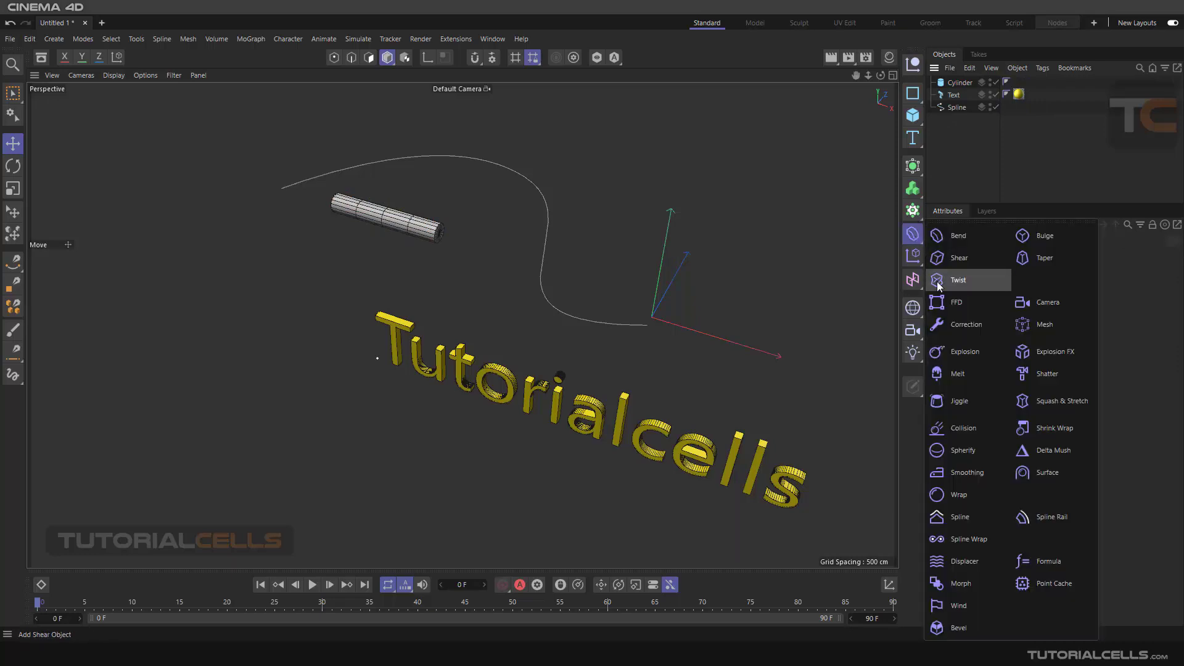
{"action": "left_click", "coordinate": [968, 540]}
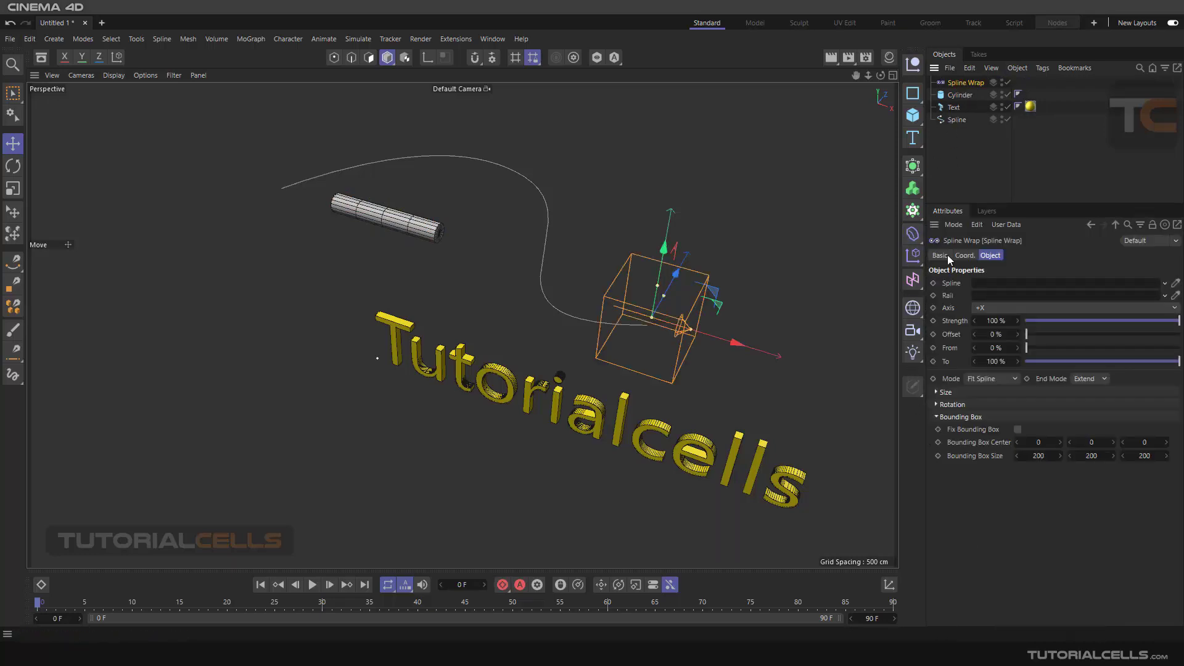
- Enable Fix Bounding Box on the new Spline Wrap and make the deformer a child of the cylinder
{"action": "left_click", "coordinate": [1017, 429]}
{"action": "left_click_drag", "start_coordinate": [957, 96], "coordinate": [958, 97]}
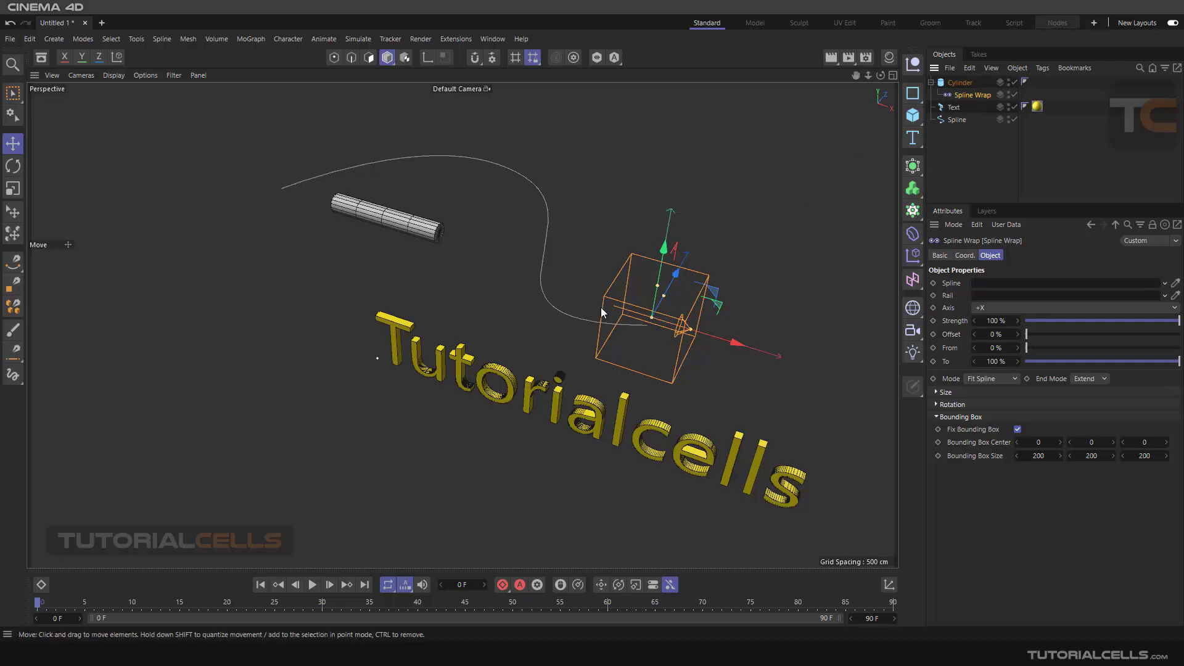
- Set the Spline Wrap's Bounding Box Center to -621, -2, 0 and its Bounding Box Size to 358, 230, 222
{"action": "left_click_drag", "start_coordinate": [1038, 444], "coordinate": [912, 442]}
{"action": "left_click_drag", "start_coordinate": [1071, 442], "coordinate": [869, 441]}
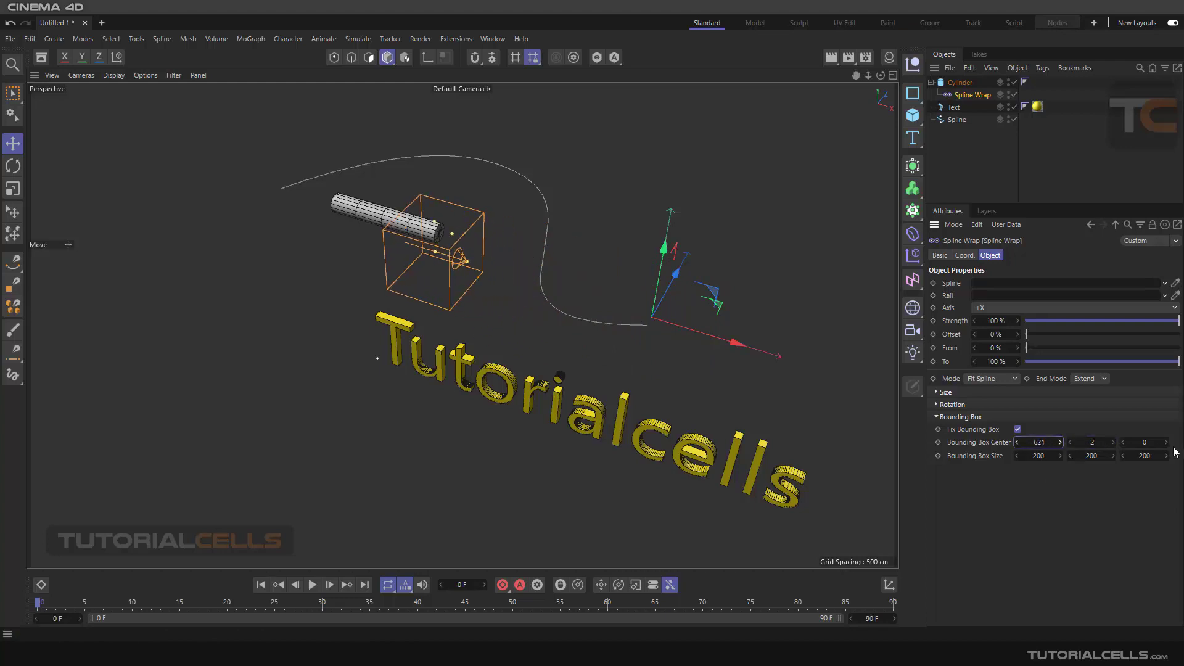
{"action": "left_click_drag", "start_coordinate": [1033, 458], "coordinate": [1147, 456]}
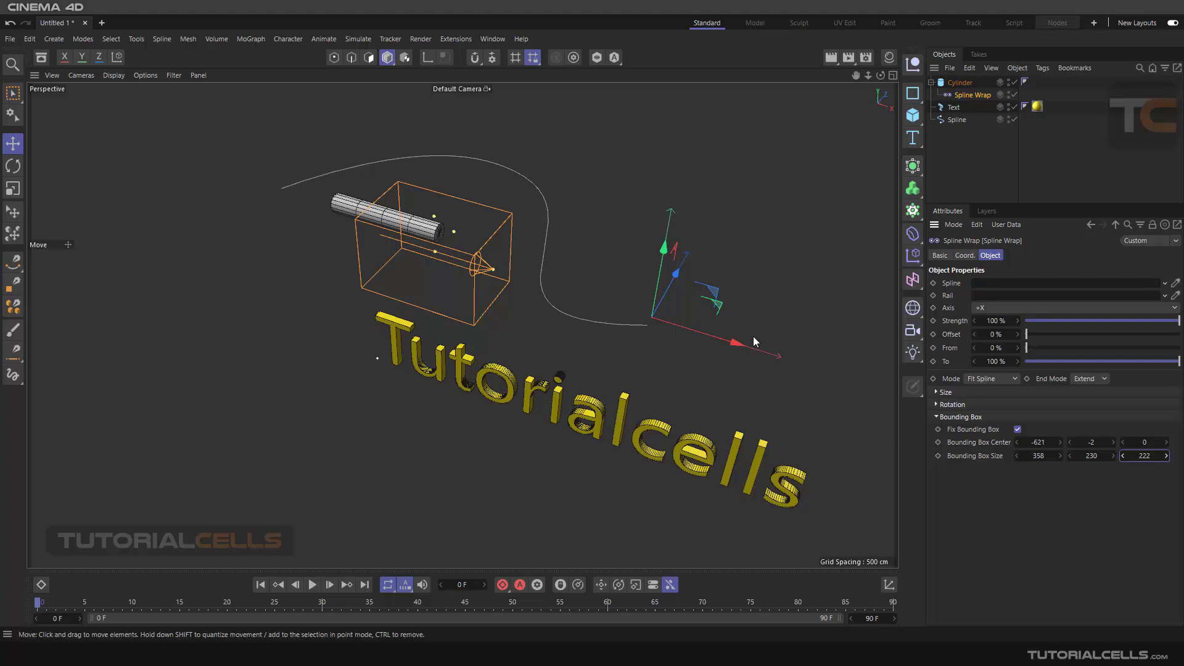
{"action": "key", "text": "alt+Tab"}
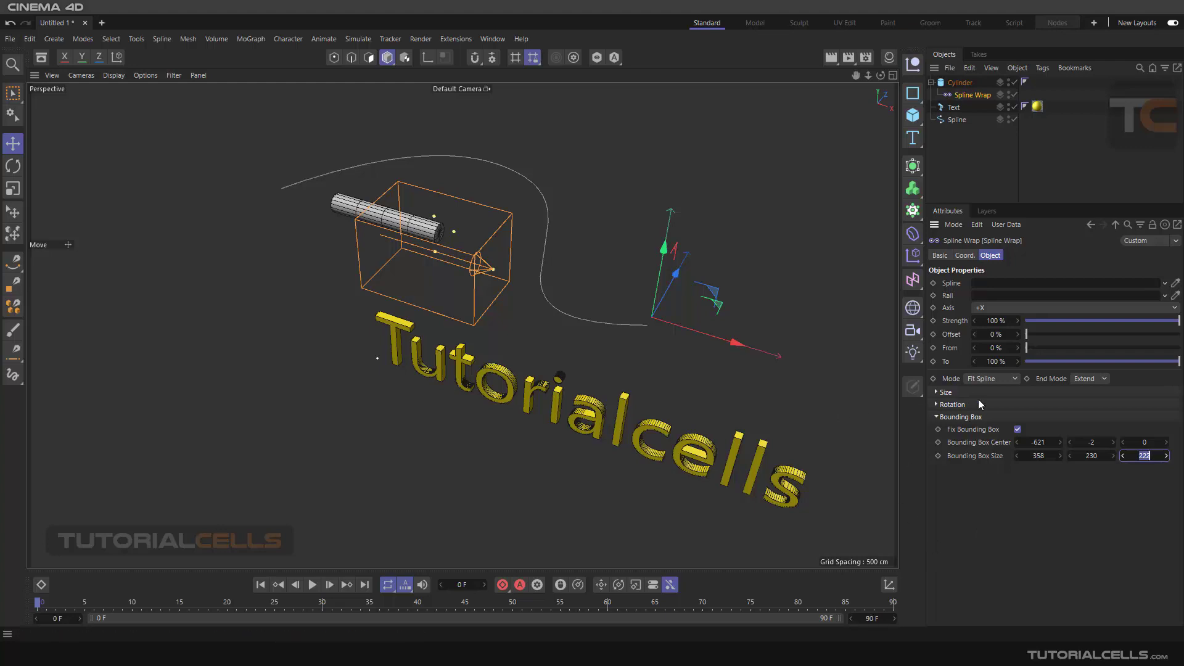
- Toggle the Spline Wrap's Fix Bounding Box option and leave it disabled so the box fits the cylinder automatically
{"action": "left_click", "coordinate": [1017, 430]}
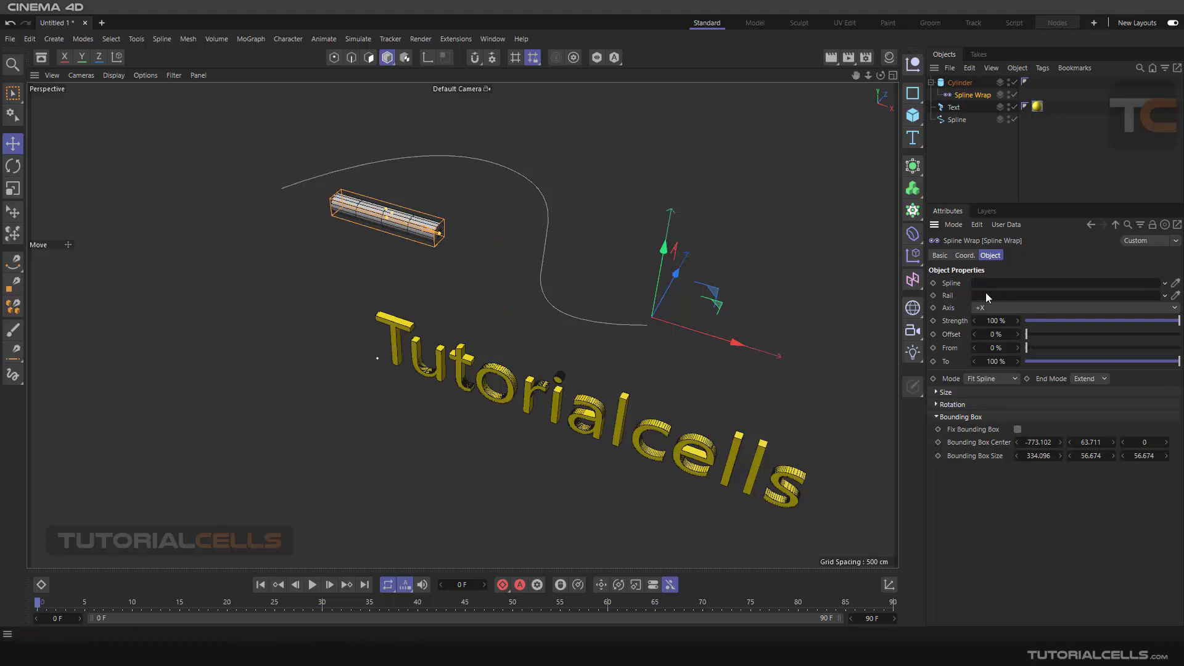
{"action": "left_click", "coordinate": [1016, 430]}
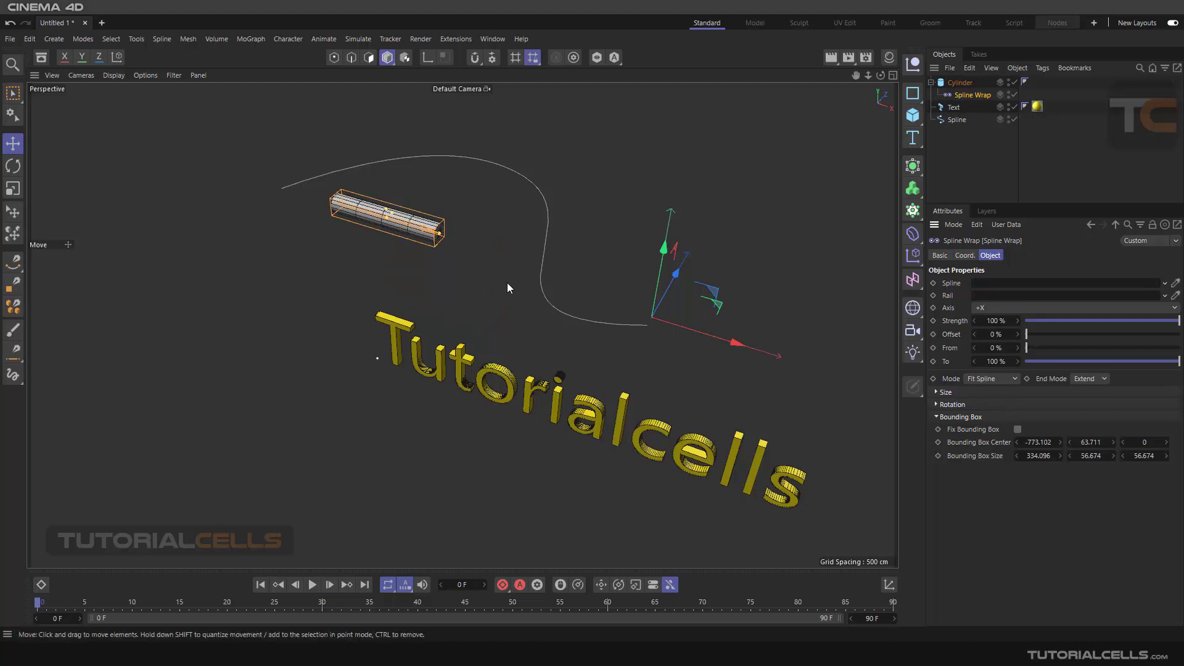
{"action": "scroll", "coordinate": [447, 233], "scroll_direction": "up", "scroll_amount": 4}
{"action": "left_click", "coordinate": [1018, 430]}
{"action": "left_click", "coordinate": [1017, 429]}
{"action": "left_click", "coordinate": [1017, 430]}
{"action": "left_click", "coordinate": [1017, 430]}
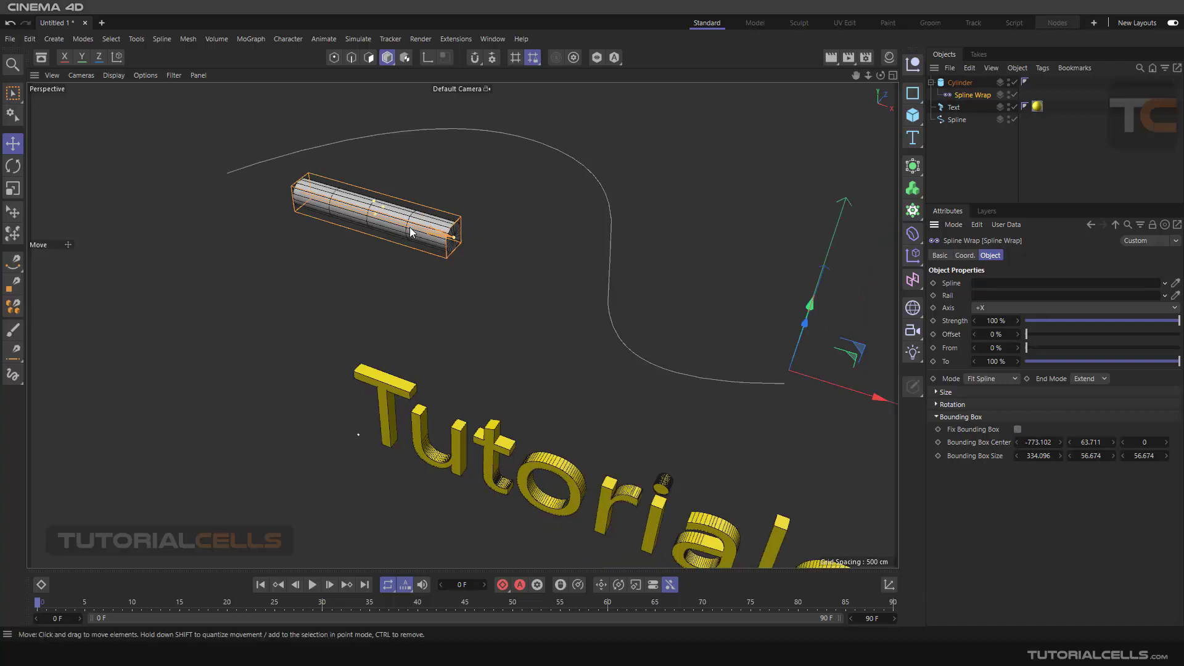
{"action": "scroll", "coordinate": [464, 267], "scroll_direction": "down", "scroll_amount": 3}
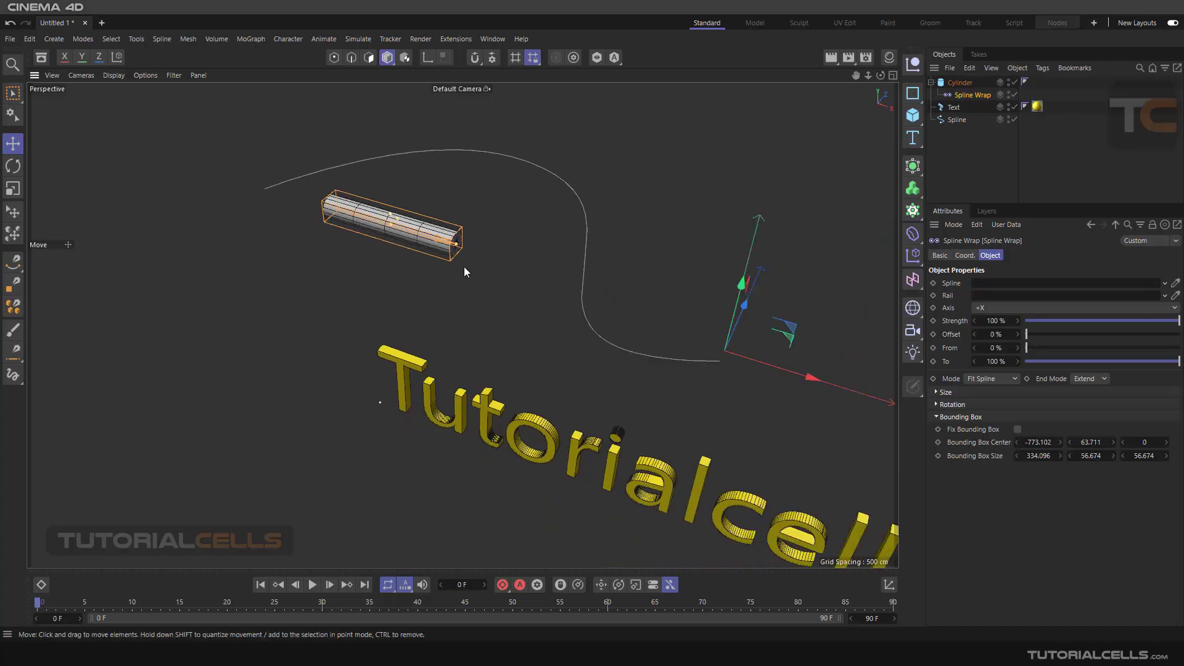
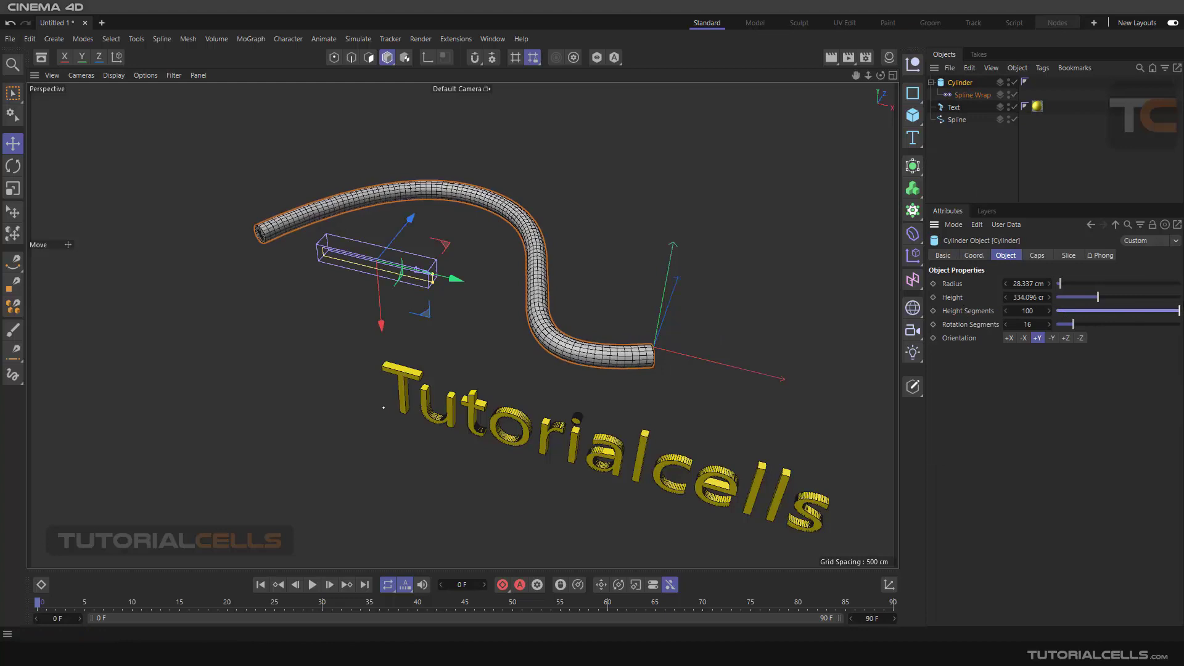
{"action": "scroll", "coordinate": [542, 278], "scroll_direction": "up", "scroll_amount": 5}
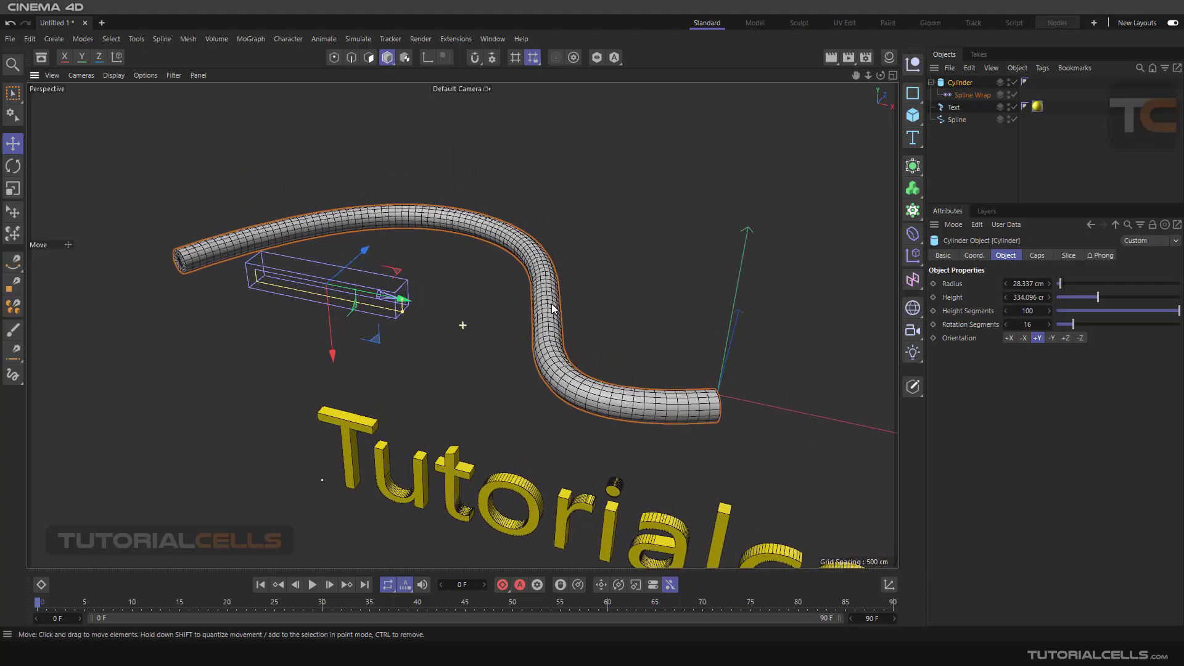
{"action": "left_click", "coordinate": [911, 167]}
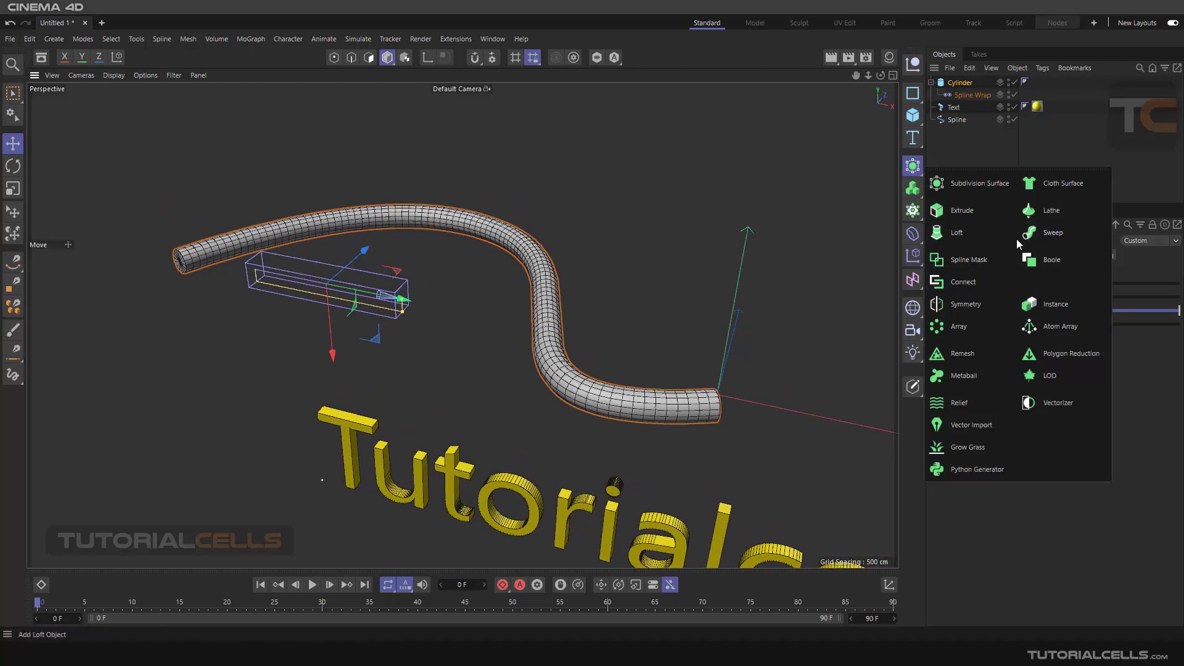
{"action": "left_click", "coordinate": [790, 250]}
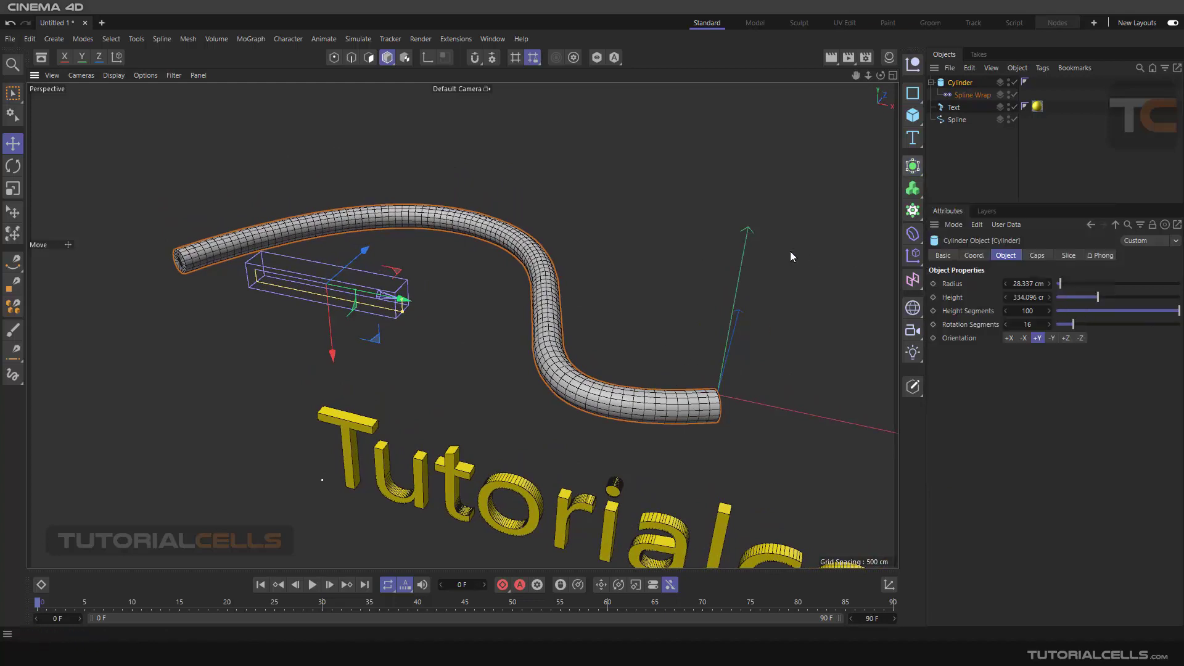
- Delete the Spline Wrap under the cylinder and delete the cylinder itself, leaving the text and the spline in the scene
{"action": "scroll", "coordinate": [666, 259], "scroll_direction": "down", "scroll_amount": 2}
{"action": "middle_click_drag", "start_coordinate": [643, 269], "coordinate": [606, 257], "text": "alt"}
{"action": "left_click", "coordinate": [967, 92]}
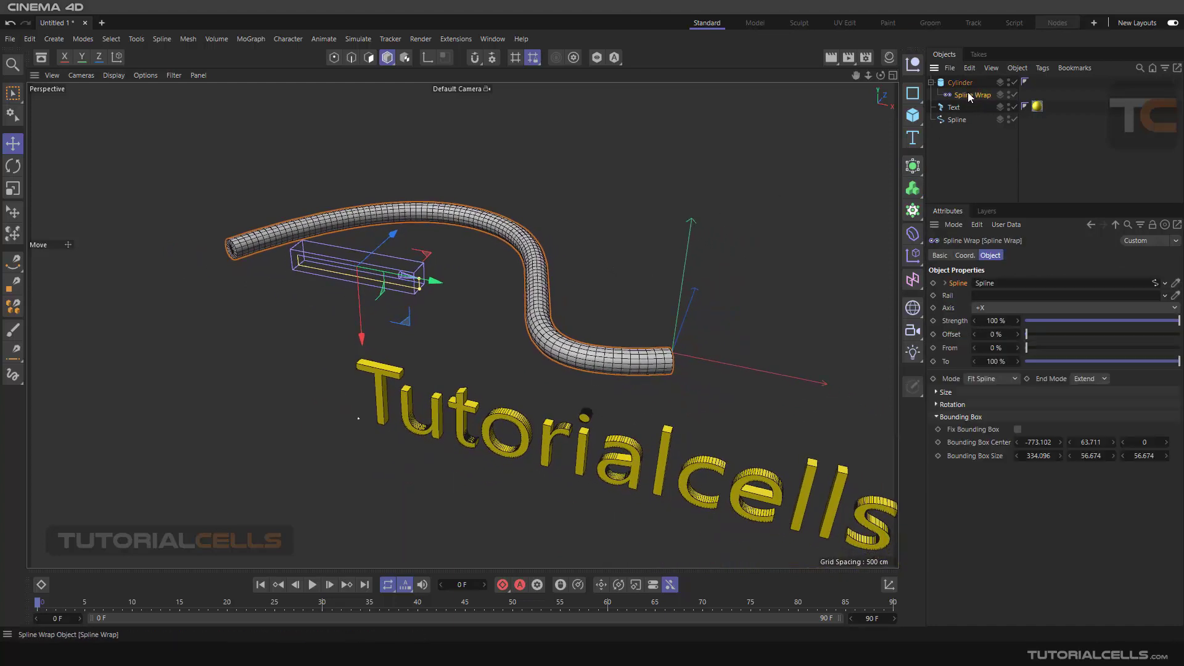
{"action": "key", "text": "Delete"}
{"action": "left_click", "coordinate": [955, 83]}
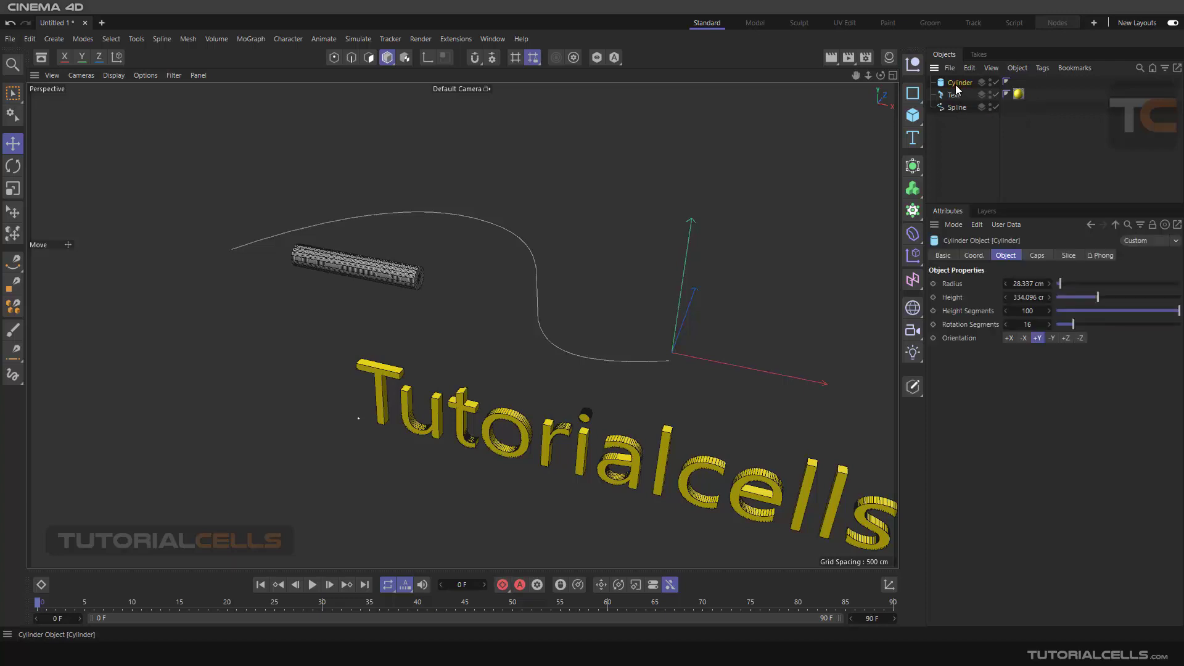
{"action": "key", "text": "Delete"}
- Add a Spline Wrap deformer, make it a child of the Text object and collapse its Bounding Box settings
{"action": "scroll", "coordinate": [654, 271], "scroll_direction": "down", "scroll_amount": 3}
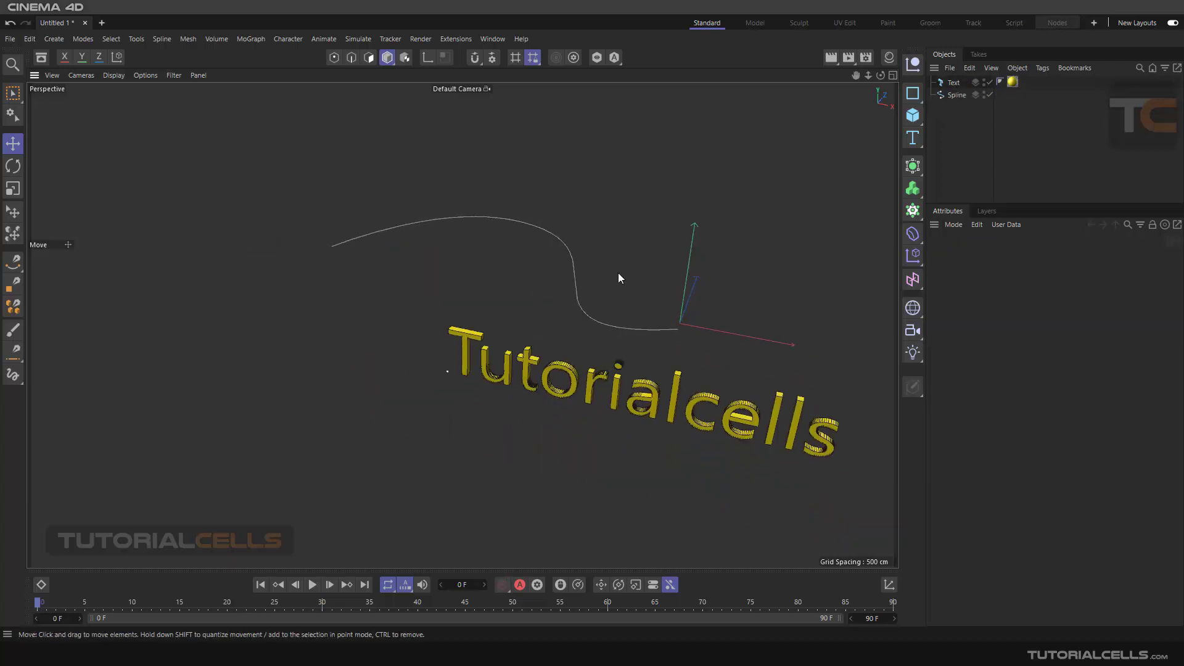
{"action": "middle_click_drag", "start_coordinate": [629, 372], "coordinate": [608, 377], "text": "alt"}
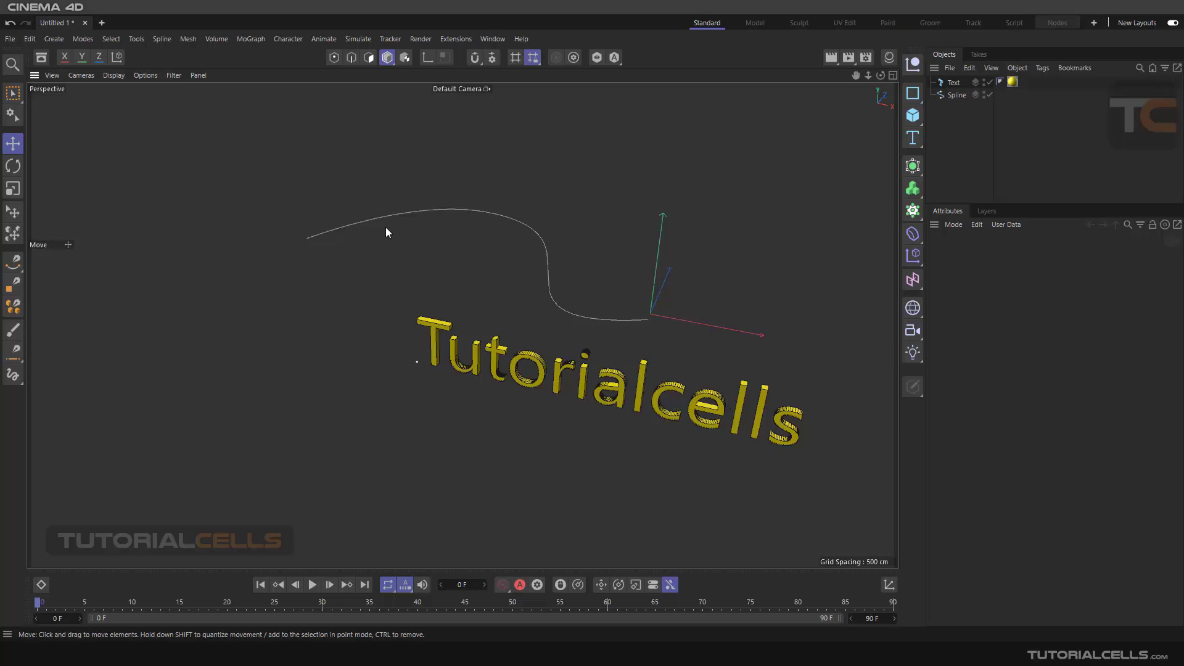
{"action": "left_click_drag", "start_coordinate": [608, 319], "coordinate": [608, 361], "text": "alt"}
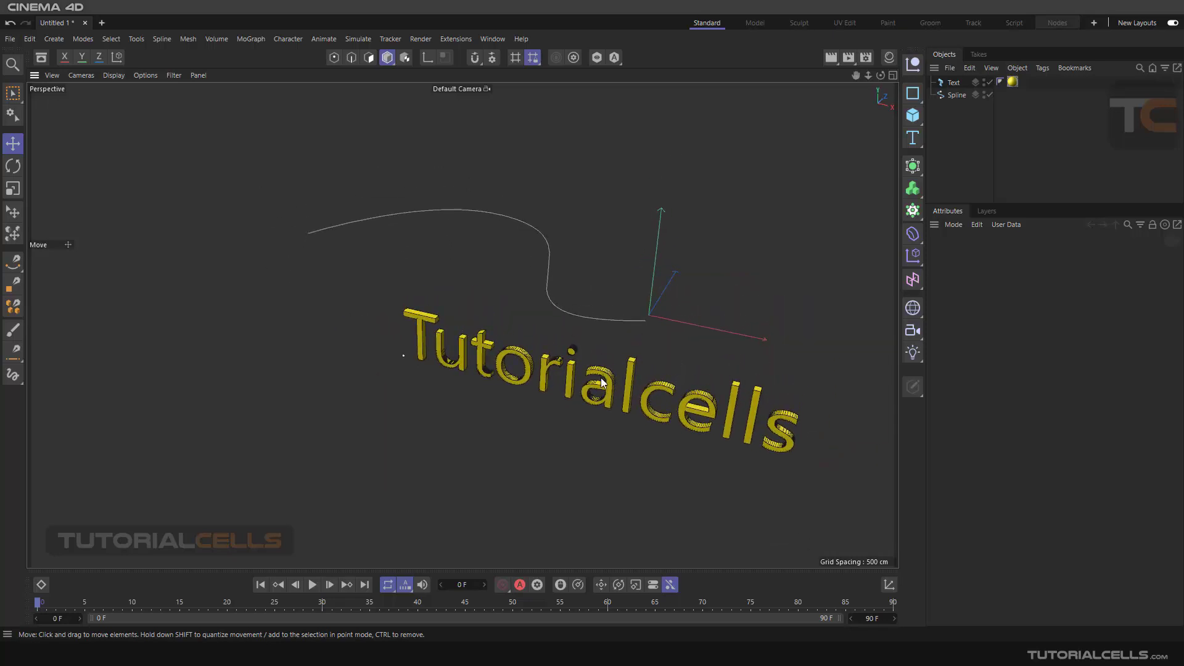
{"action": "left_click", "coordinate": [954, 83]}
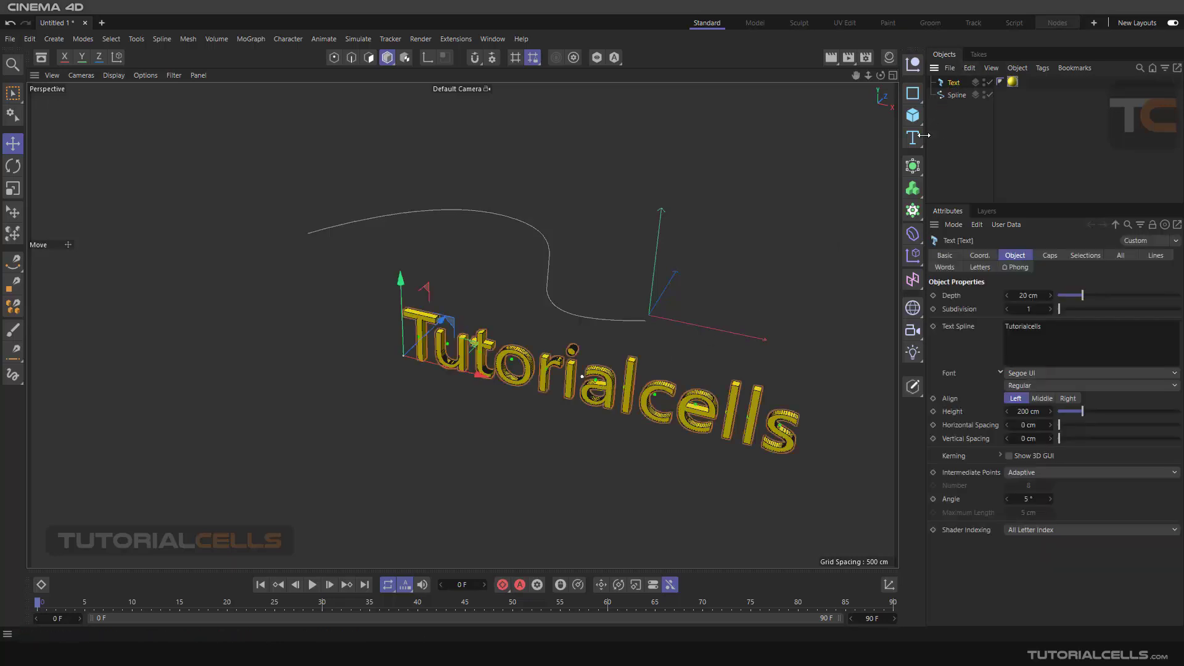
{"action": "left_click", "coordinate": [911, 238]}
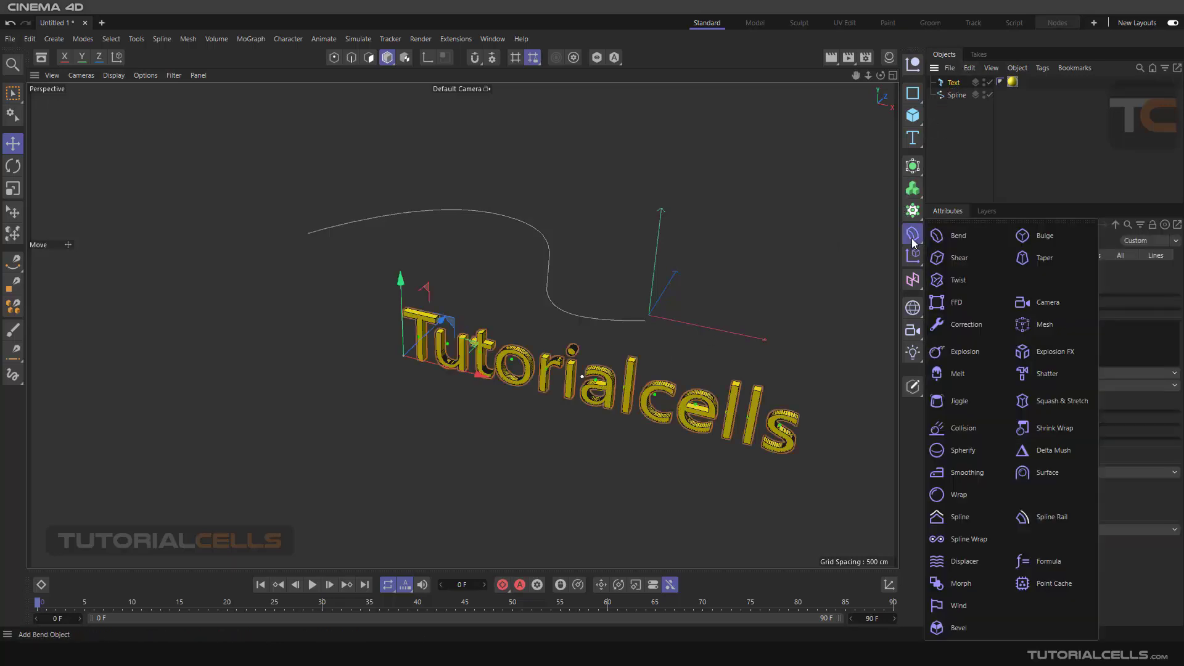
{"action": "left_click", "coordinate": [968, 539]}
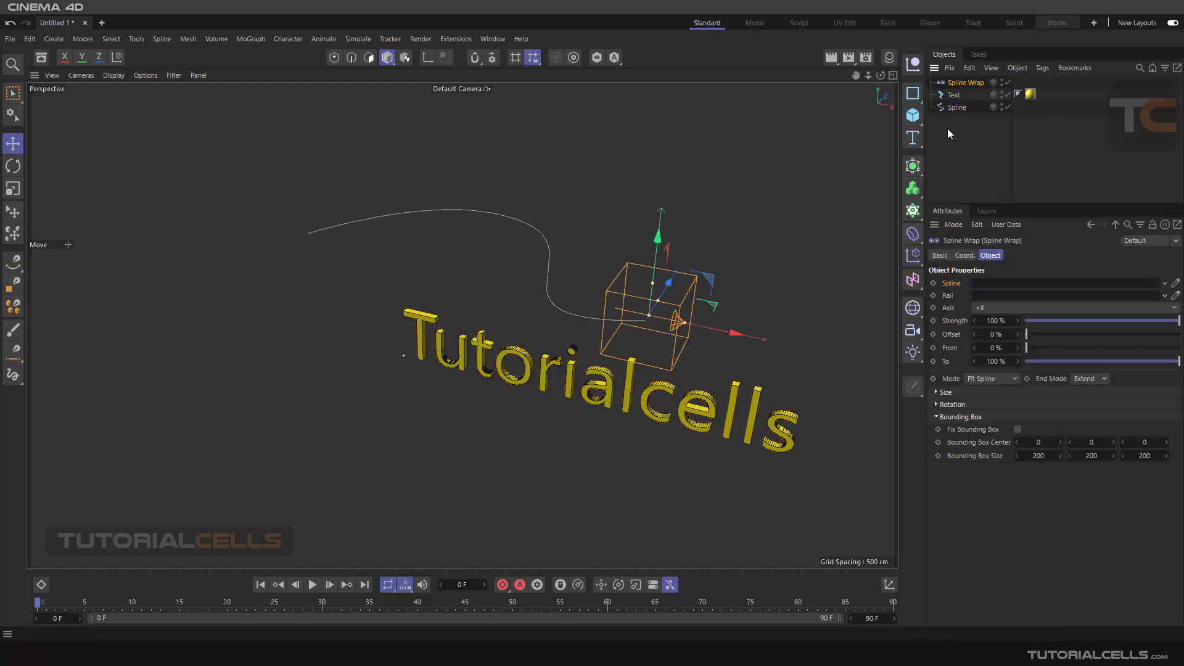
{"action": "left_click_drag", "start_coordinate": [963, 83], "coordinate": [955, 101]}
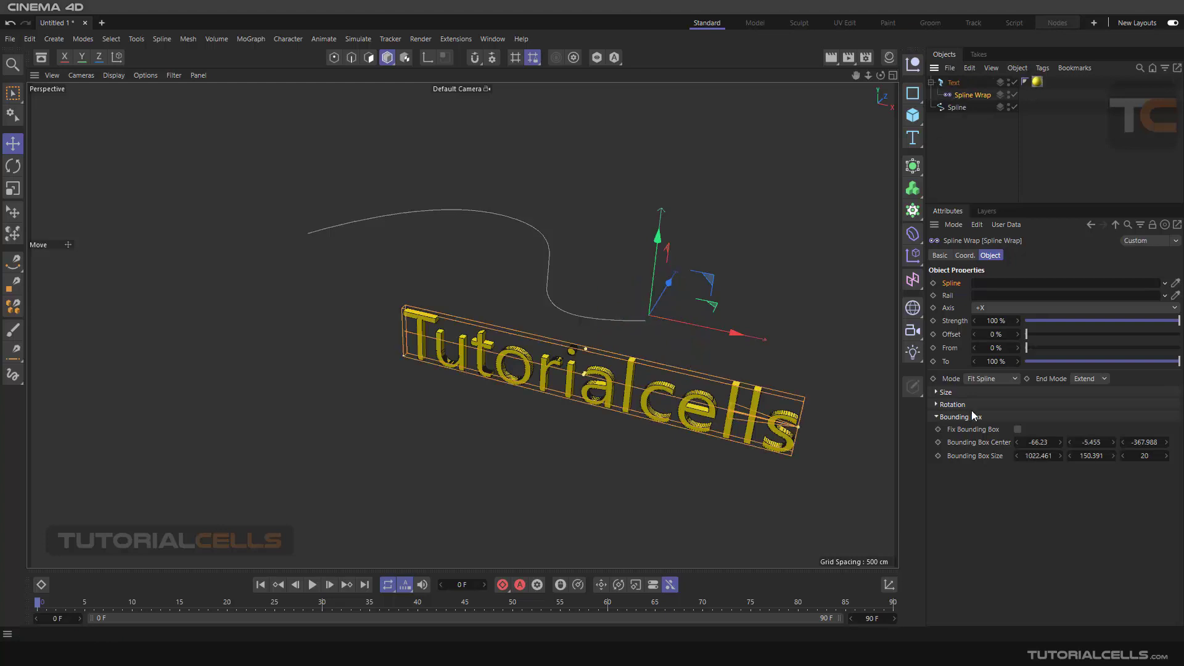
{"action": "left_click", "coordinate": [935, 416]}
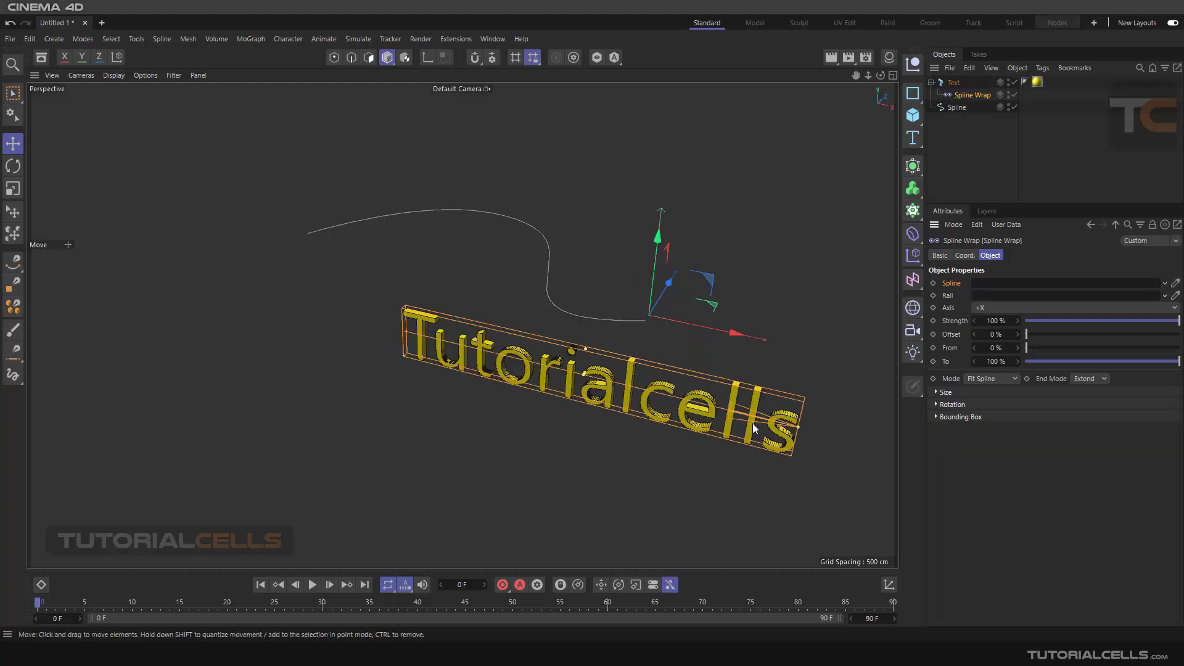
- Assign the Spline object as the Spline Wrap's Spline so the text bends along it
{"action": "middle_click_drag", "start_coordinate": [438, 354], "coordinate": [389, 342], "text": "alt"}
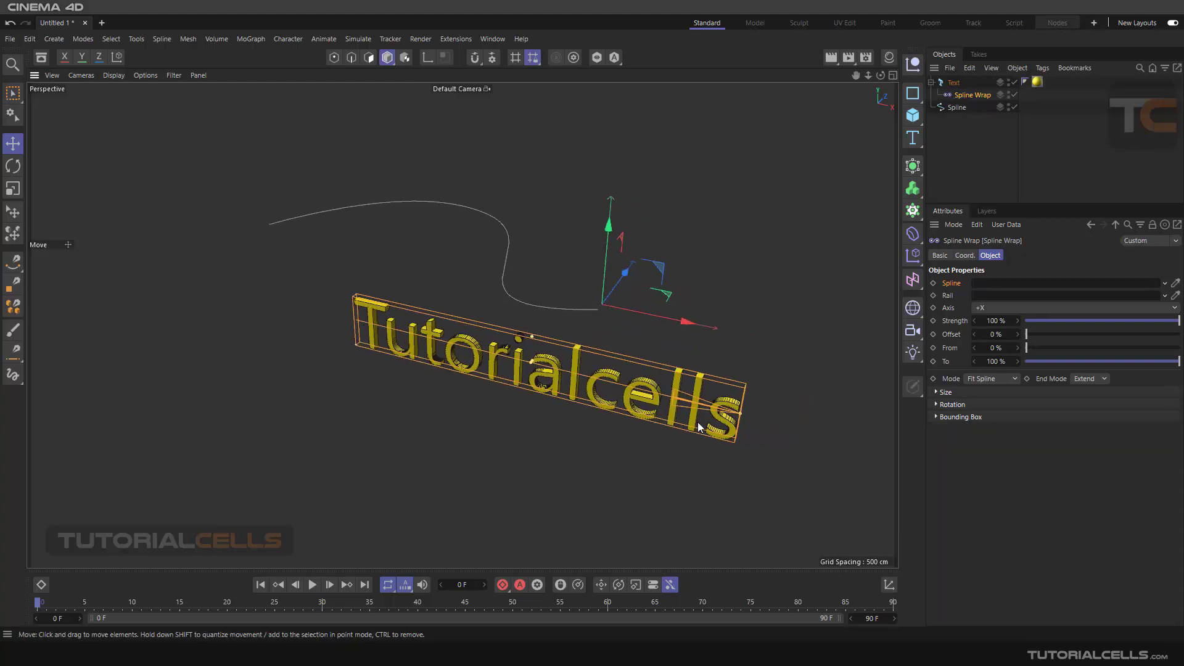
{"action": "scroll", "coordinate": [731, 426], "scroll_direction": "up", "scroll_amount": 1}
{"action": "scroll", "coordinate": [678, 367], "scroll_direction": "down", "scroll_amount": 2}
{"action": "scroll", "coordinate": [704, 371], "scroll_direction": "up", "scroll_amount": 2}
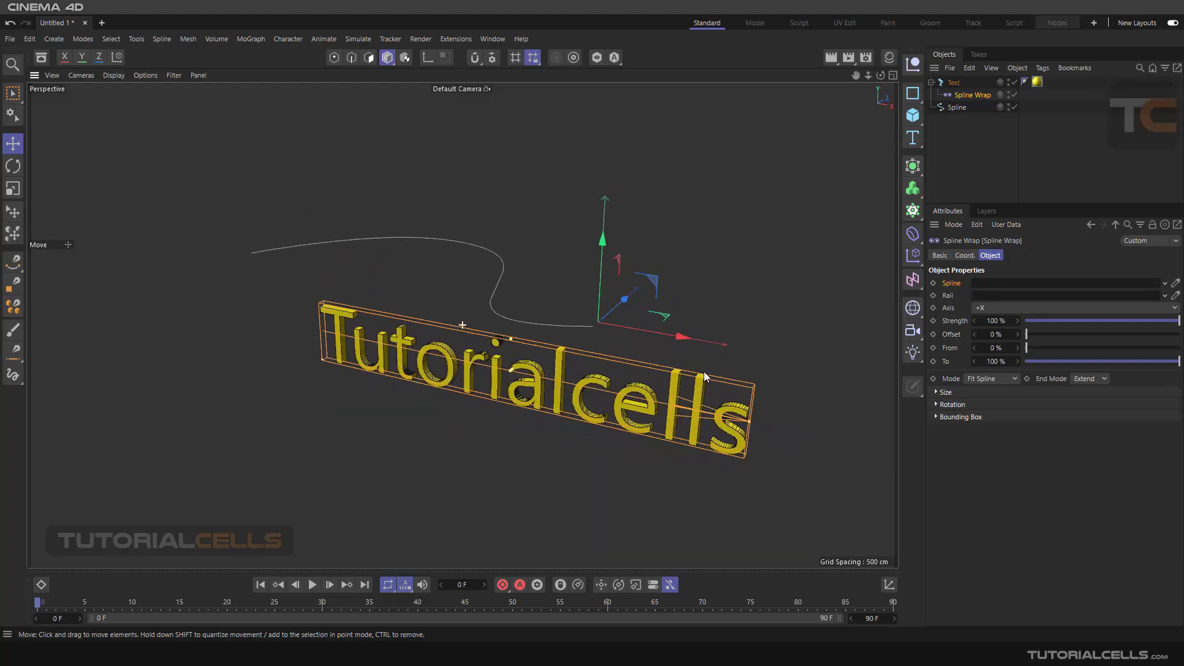
{"action": "left_click_drag", "start_coordinate": [949, 106], "coordinate": [1000, 287]}
- Turn off the Spline Wrap's editor and renderer visibility to hide its orange bounding box while keeping the deformer enabled
{"action": "left_click_drag", "start_coordinate": [414, 291], "coordinate": [498, 275], "text": "alt"}
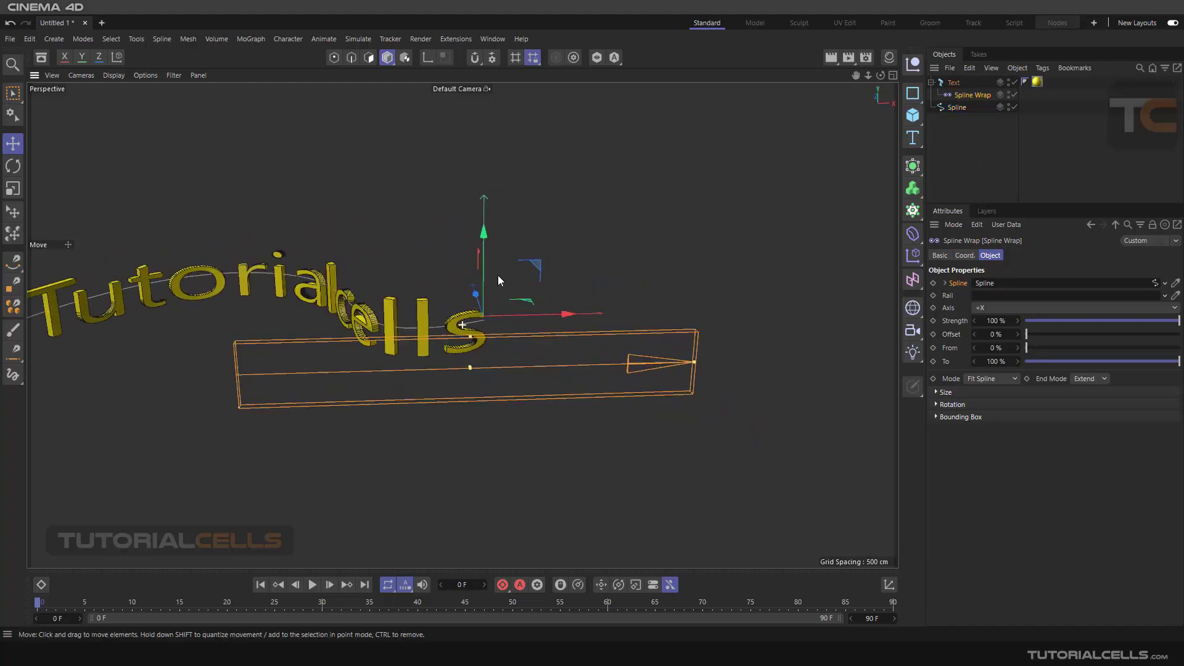
{"action": "middle_click_drag", "start_coordinate": [498, 275], "coordinate": [709, 308], "text": "alt"}
{"action": "scroll", "coordinate": [534, 304], "scroll_direction": "up", "scroll_amount": 3}
{"action": "left_click_drag", "start_coordinate": [533, 299], "coordinate": [475, 313], "text": "alt"}
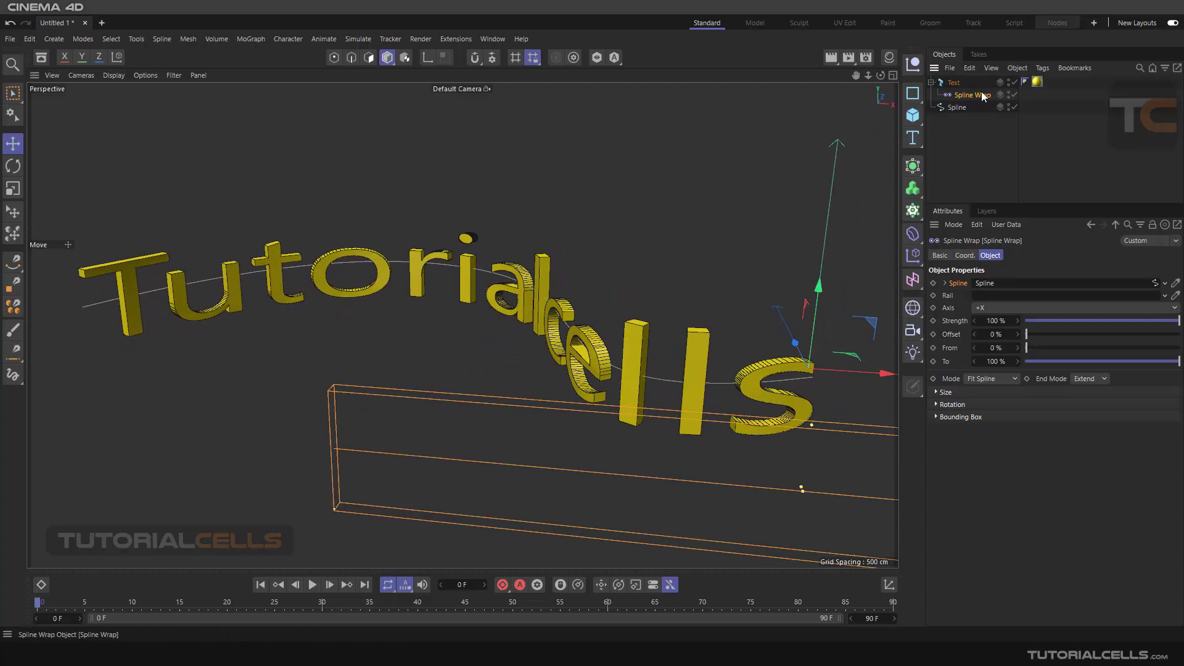
{"action": "right_click_drag", "start_coordinate": [835, 363], "coordinate": [594, 331], "text": "alt"}
{"action": "left_click_drag", "start_coordinate": [663, 427], "coordinate": [734, 360], "text": "alt"}
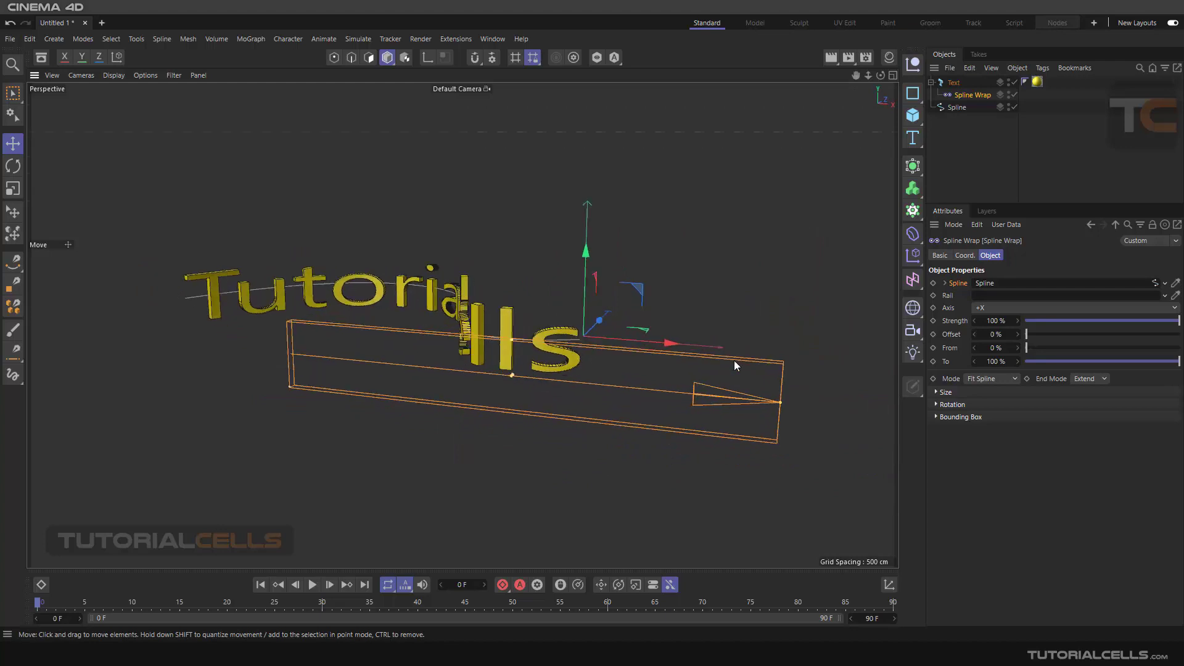
{"action": "left_click", "coordinate": [1009, 96], "text": "alt"}
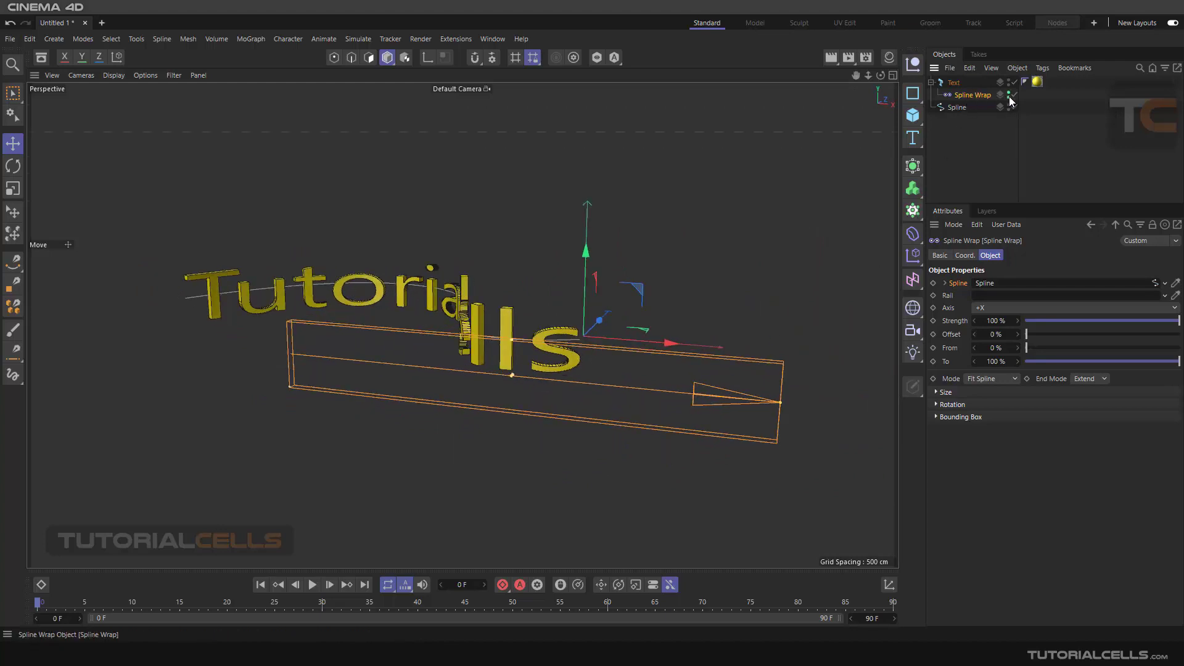
{"action": "left_click", "coordinate": [1009, 96], "text": "alt"}
- Duplicate the Spline object in the object hierarchy and rename the copy rail
{"action": "middle_click_drag", "start_coordinate": [519, 331], "coordinate": [661, 378], "text": "alt"}
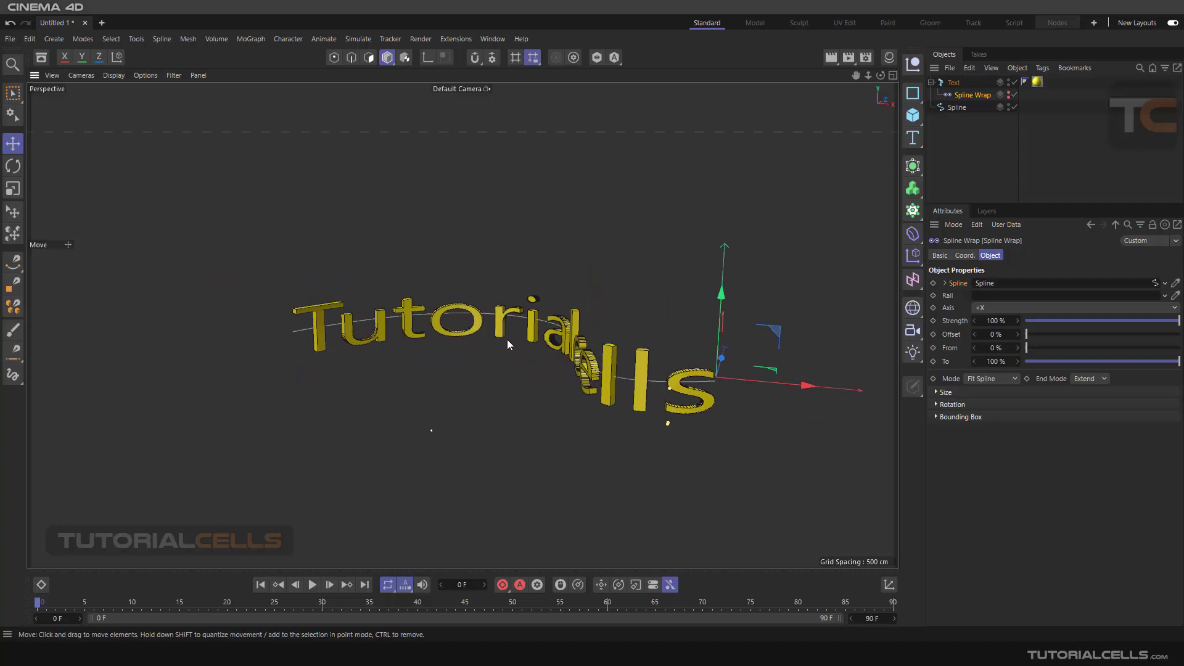
{"action": "scroll", "coordinate": [508, 339], "scroll_direction": "up", "scroll_amount": 3}
{"action": "left_click_drag", "start_coordinate": [512, 338], "coordinate": [638, 358], "text": "alt"}
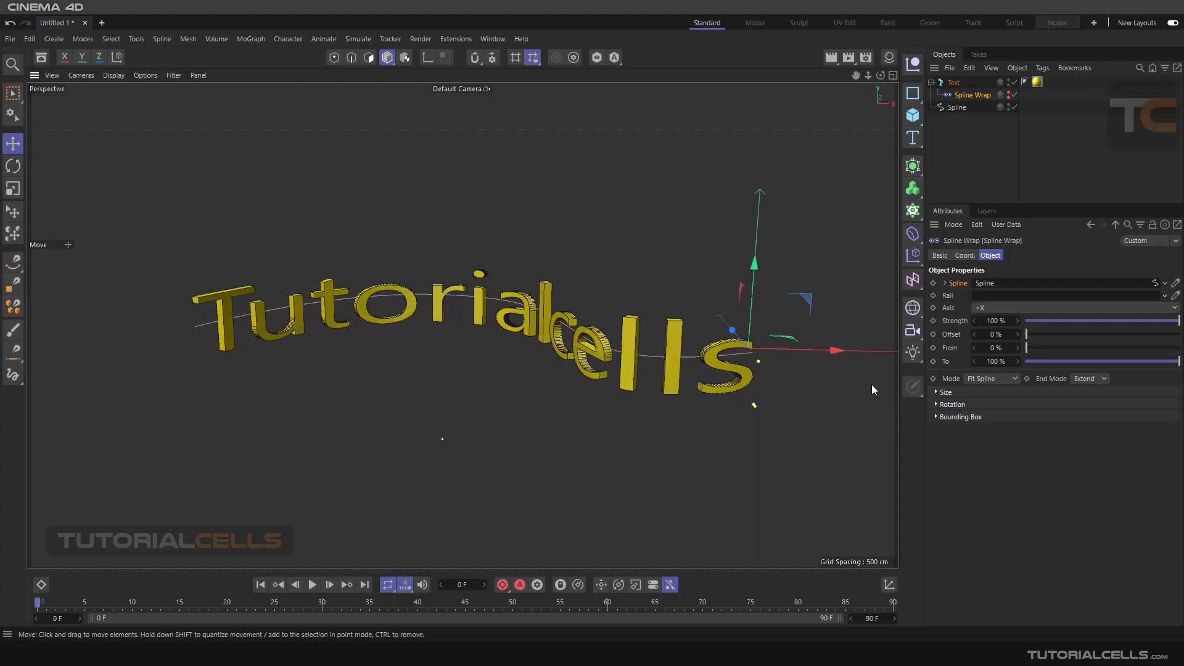
{"action": "middle_click_drag", "start_coordinate": [722, 354], "coordinate": [703, 362], "text": "alt"}
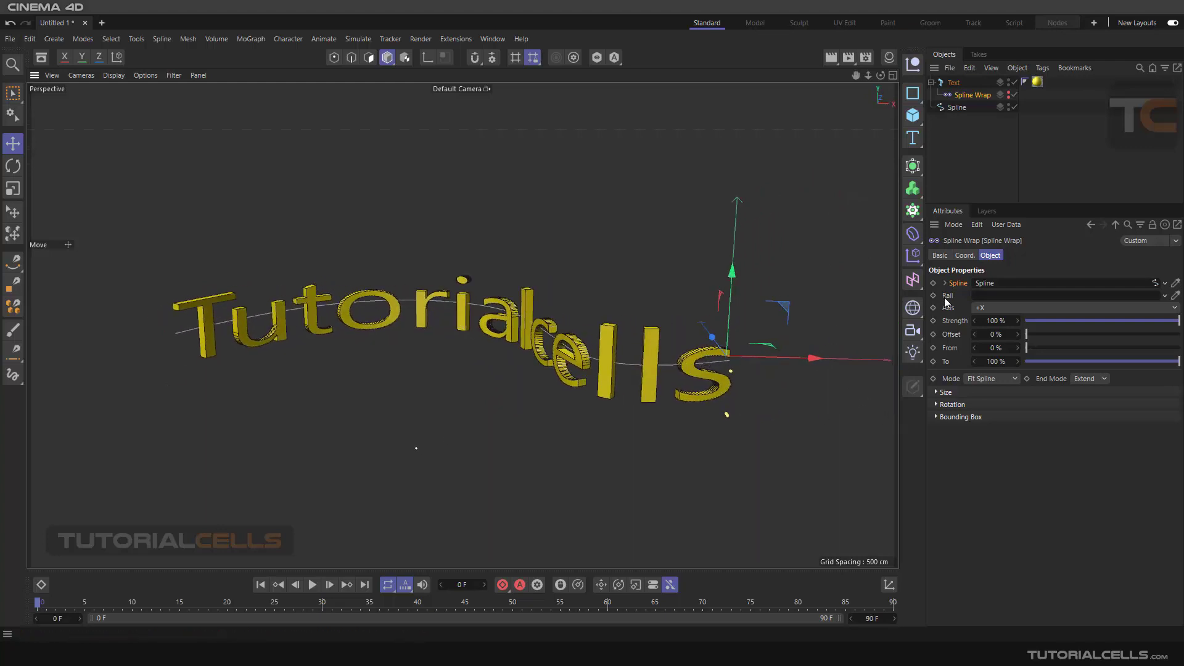
{"action": "left_click_drag", "start_coordinate": [752, 319], "coordinate": [646, 320], "text": "alt"}
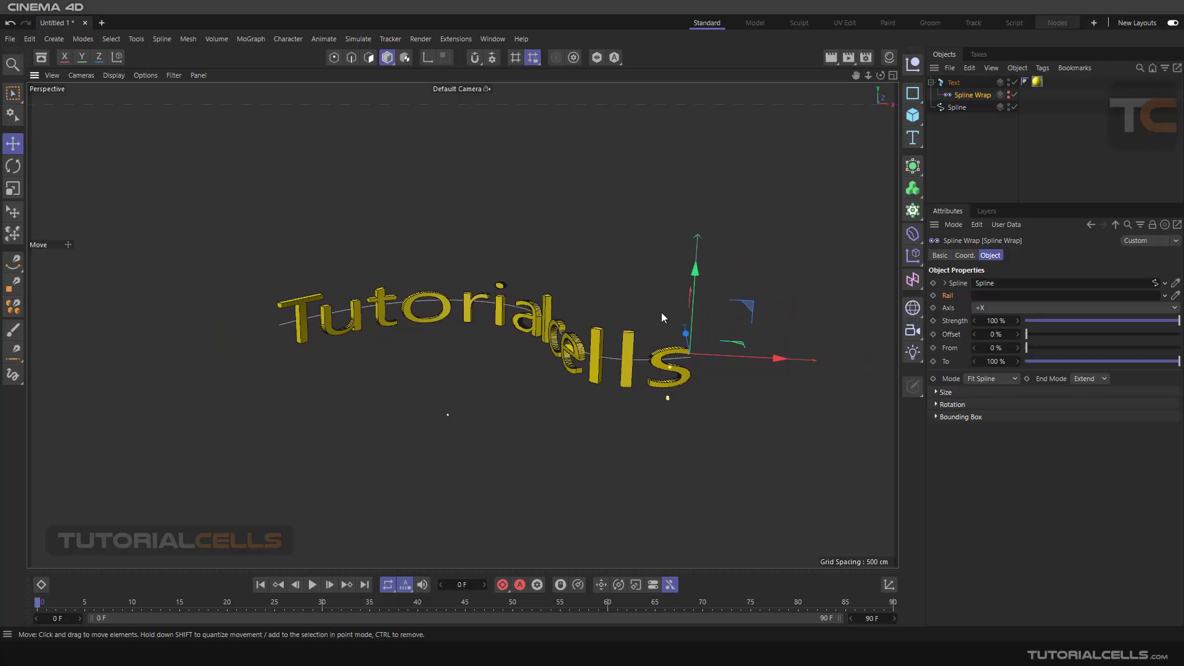
{"action": "left_click", "coordinate": [955, 107]}
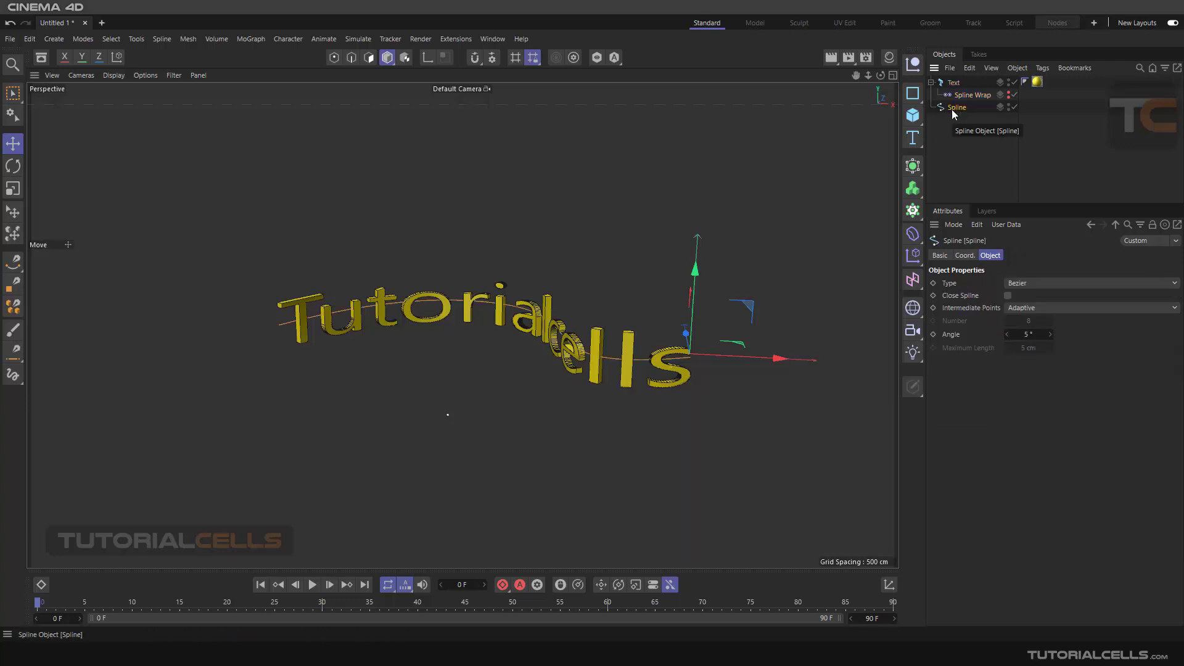
{"action": "left_click_drag", "start_coordinate": [952, 109], "coordinate": [952, 121]}
{"action": "double_click", "coordinate": [952, 120]}
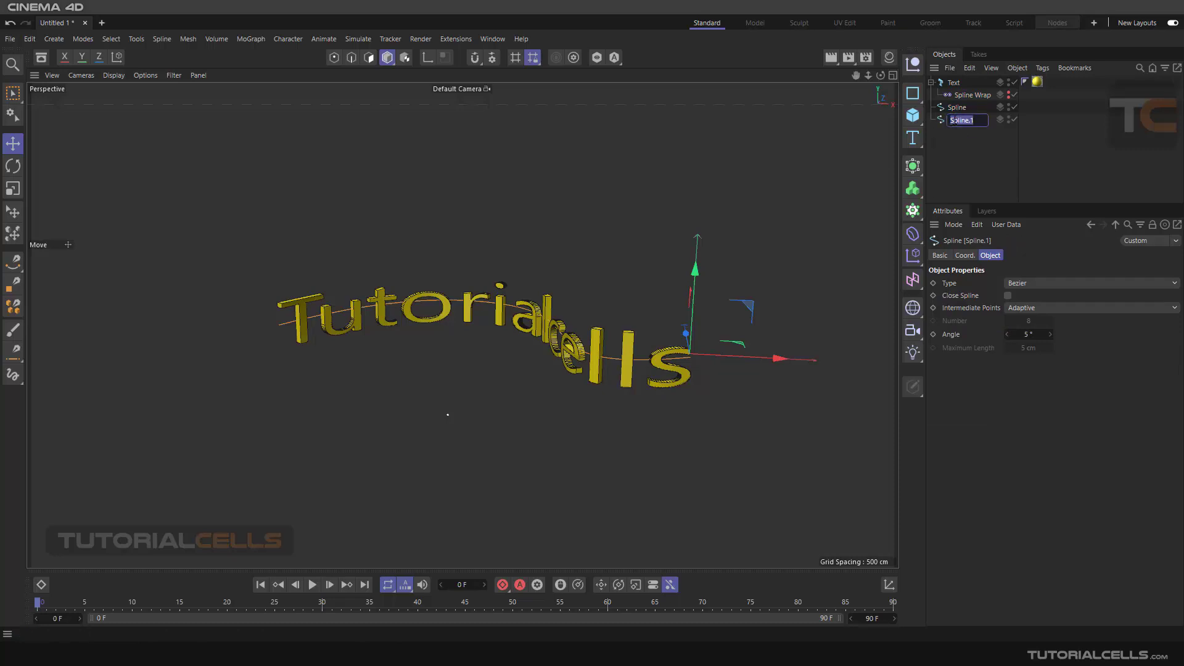
{"action": "type", "text": "rail"}
{"action": "key", "text": "Return"}
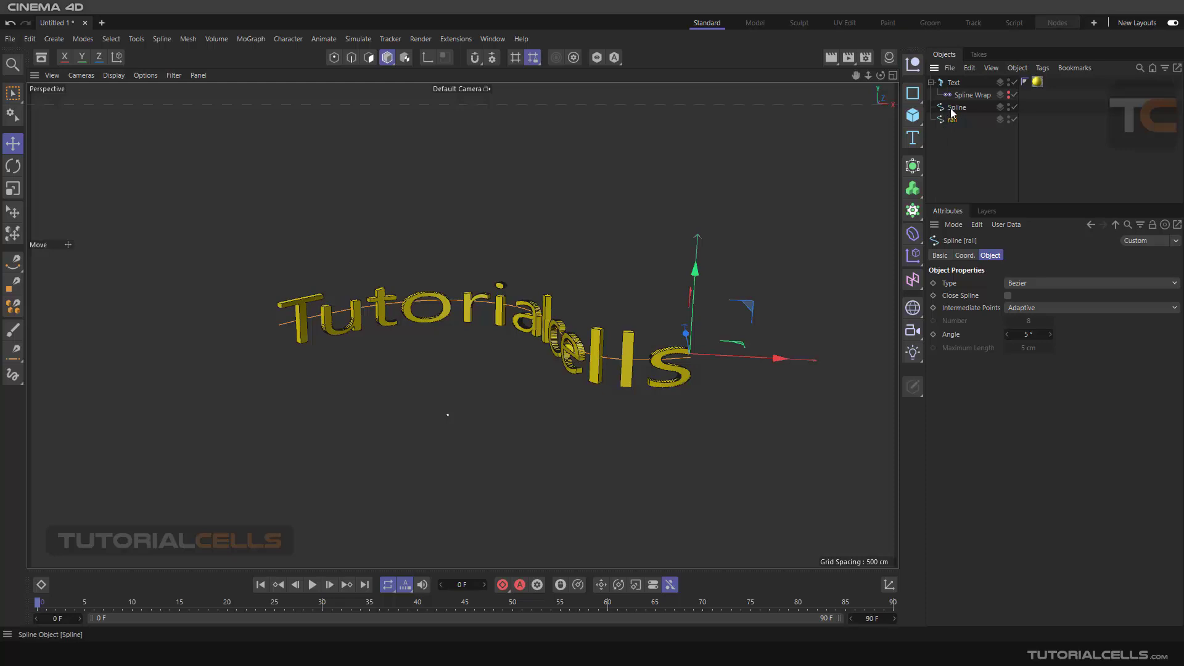
- Rename the original spline main and select the Spline Wrap deformer under the text
{"action": "double_click", "coordinate": [957, 107]}
{"action": "type", "text": "main"}
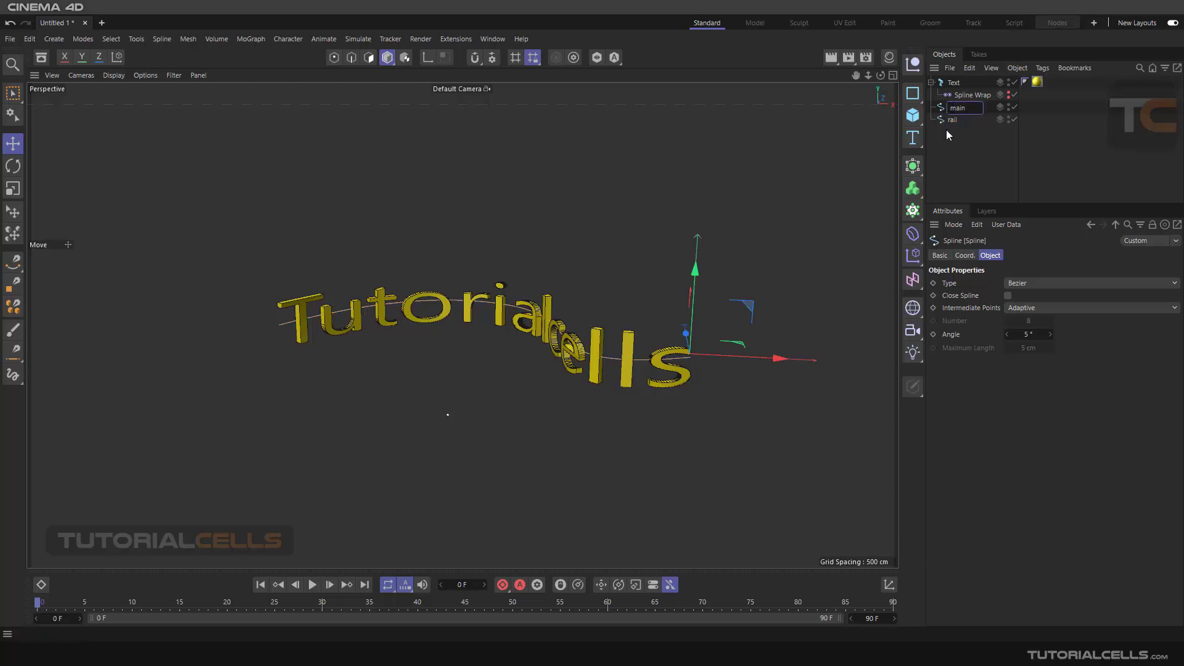
{"action": "key", "text": "Return"}
{"action": "left_click", "coordinate": [972, 95]}
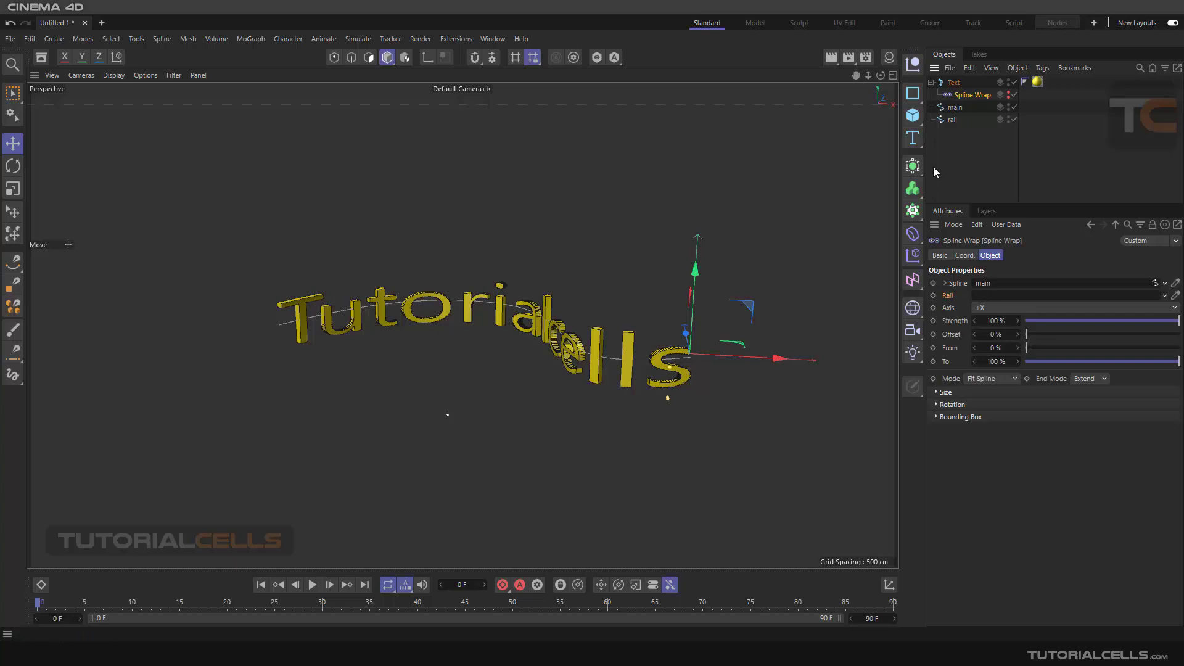
- Move the rail spline up along its Y axis so it sits above the wrapped text
{"action": "left_click", "coordinate": [945, 120]}
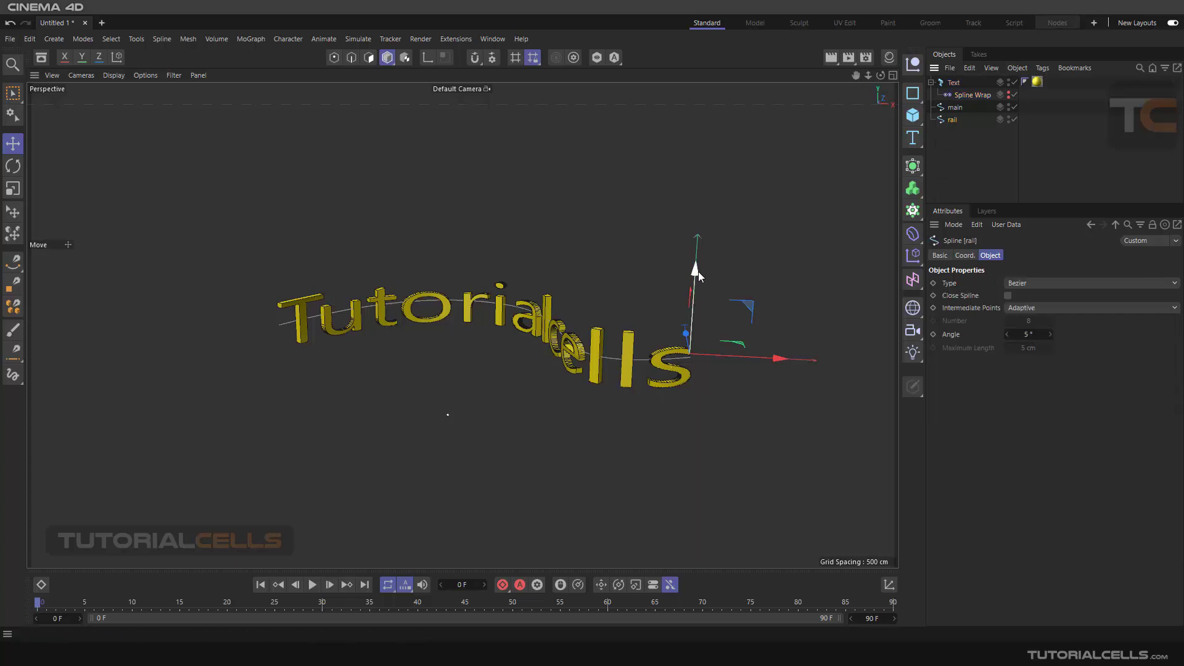
{"action": "left_click_drag", "start_coordinate": [698, 272], "coordinate": [682, 219]}
{"action": "mouse_move", "coordinate": [616, 341]}
{"action": "left_mouse_down", "text": "alt"}
{"action": "mouse_move", "coordinate": [513, 327]}
{"action": "mouse_move", "coordinate": [623, 349]}
{"action": "mouse_move", "coordinate": [619, 359]}
{"action": "left_mouse_up", "text": "alt"}
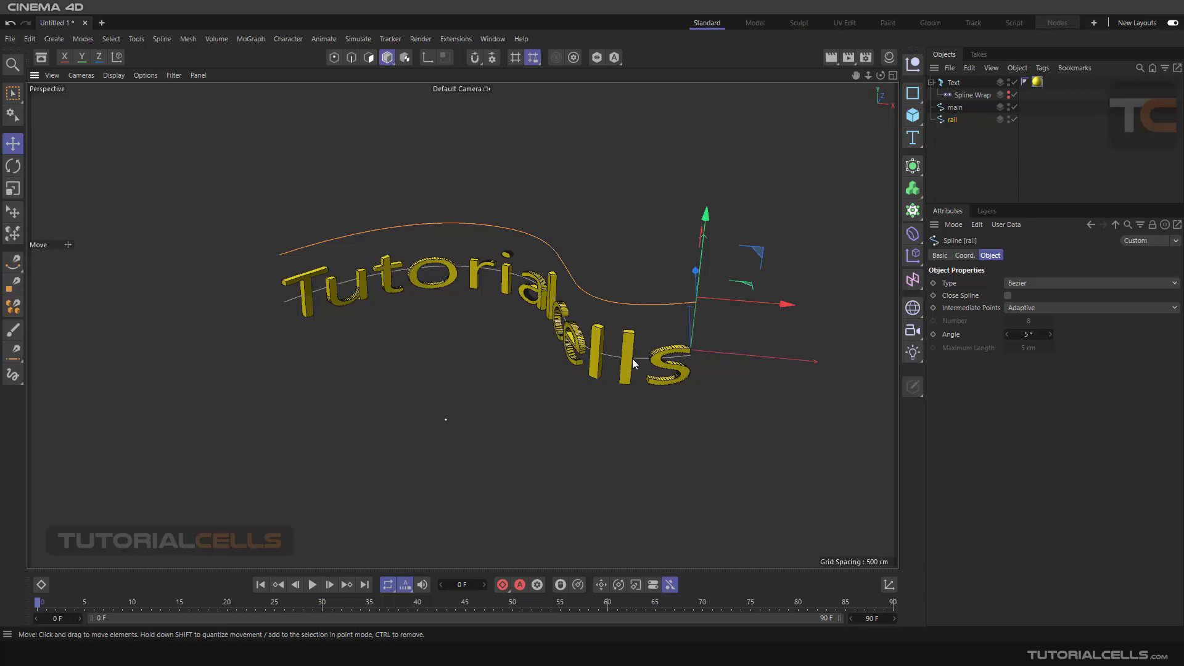
- Assign the rail spline as the Spline Wrap's Rail and expand the deformer's Rotation settings to full view
{"action": "left_click", "coordinate": [968, 95]}
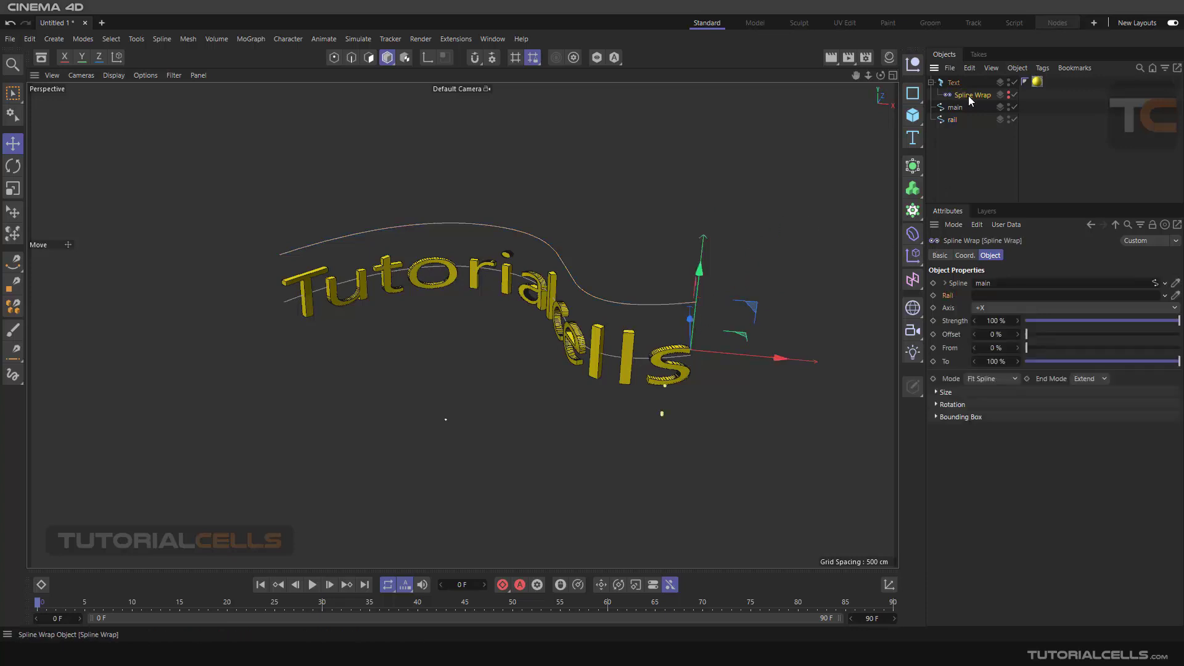
{"action": "left_click_drag", "start_coordinate": [953, 119], "coordinate": [987, 299]}
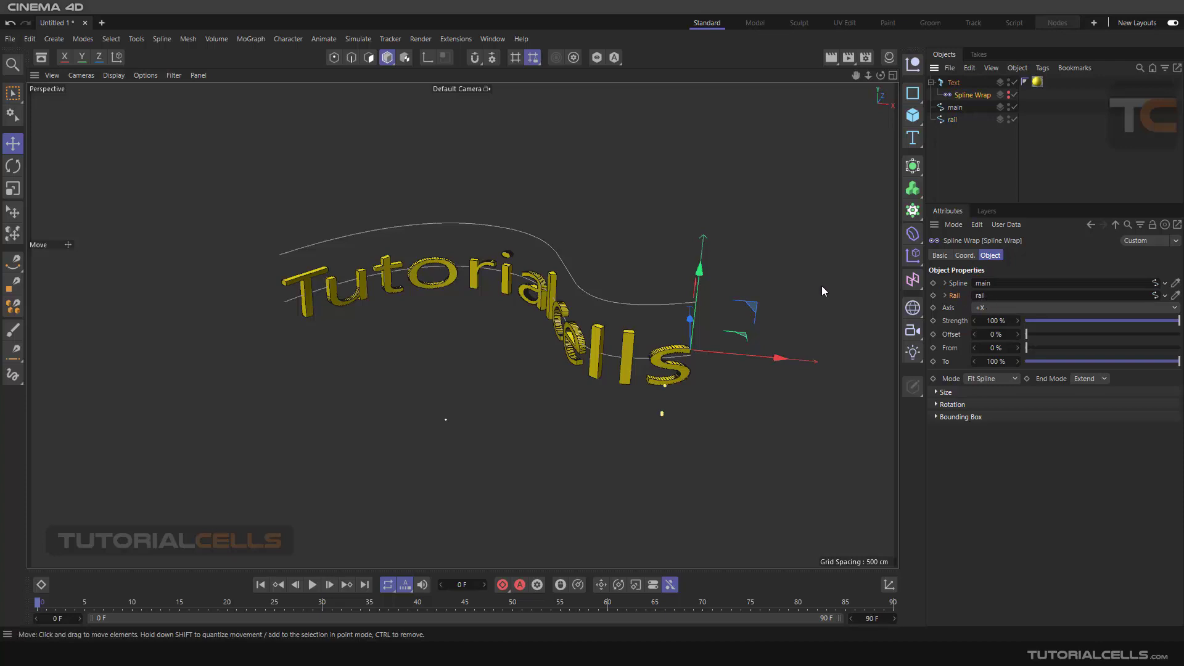
{"action": "left_click", "coordinate": [935, 405]}
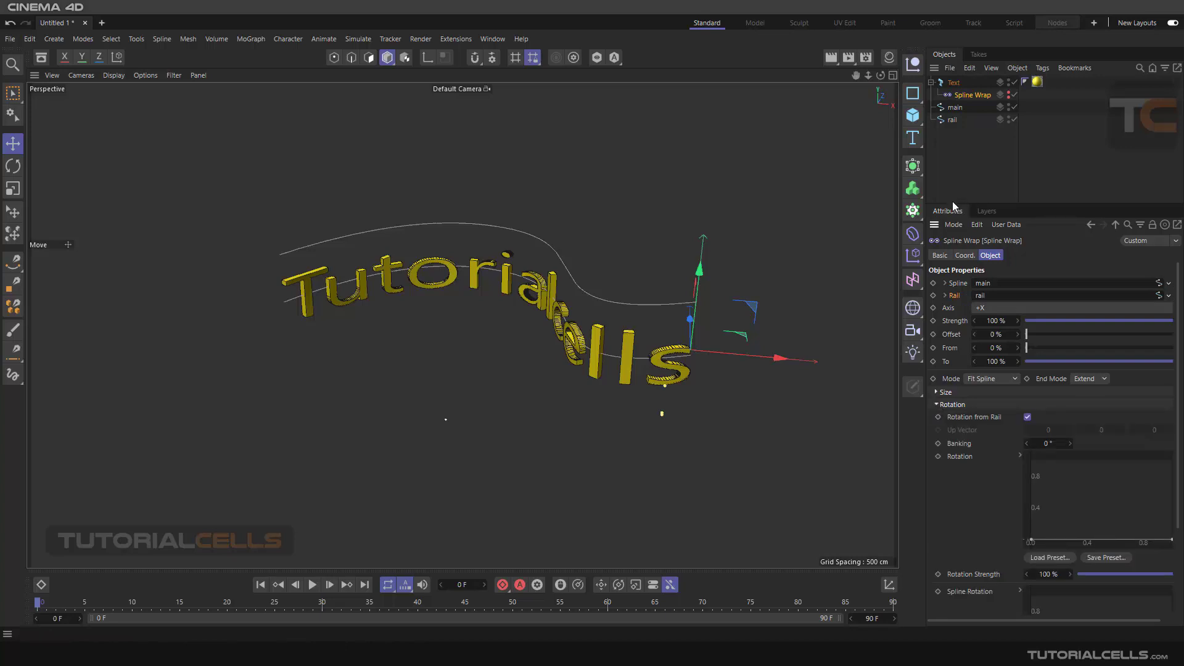
{"action": "left_click_drag", "start_coordinate": [952, 203], "coordinate": [952, 140]}
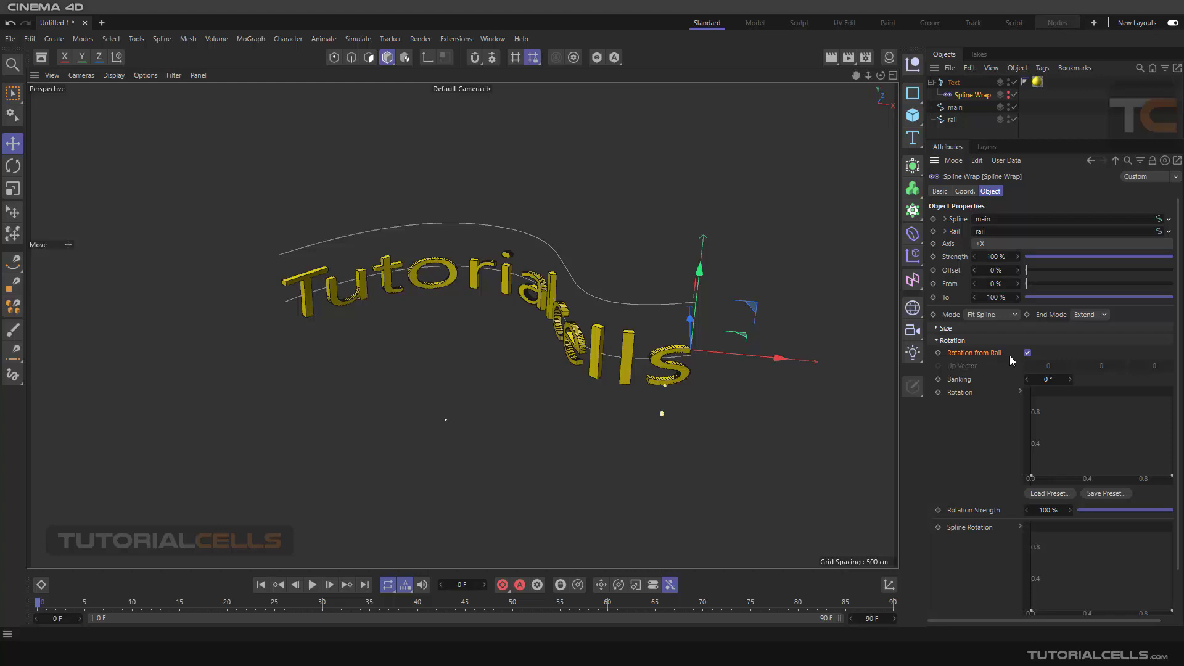
- Move the rail spline along its Z axis away from the main spline to tilt the letters, and reselect the Spline Wrap
{"action": "left_click", "coordinate": [951, 119]}
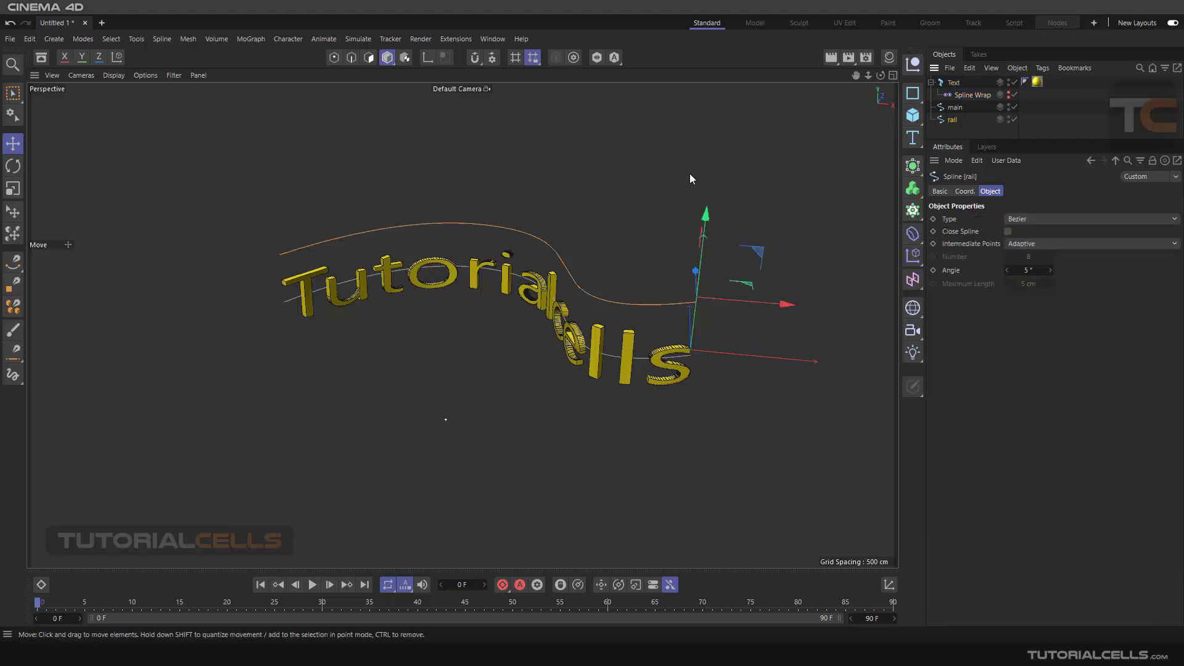
{"action": "left_click_drag", "start_coordinate": [689, 269], "coordinate": [677, 311]}
{"action": "left_click_drag", "start_coordinate": [583, 286], "coordinate": [560, 387], "text": "alt"}
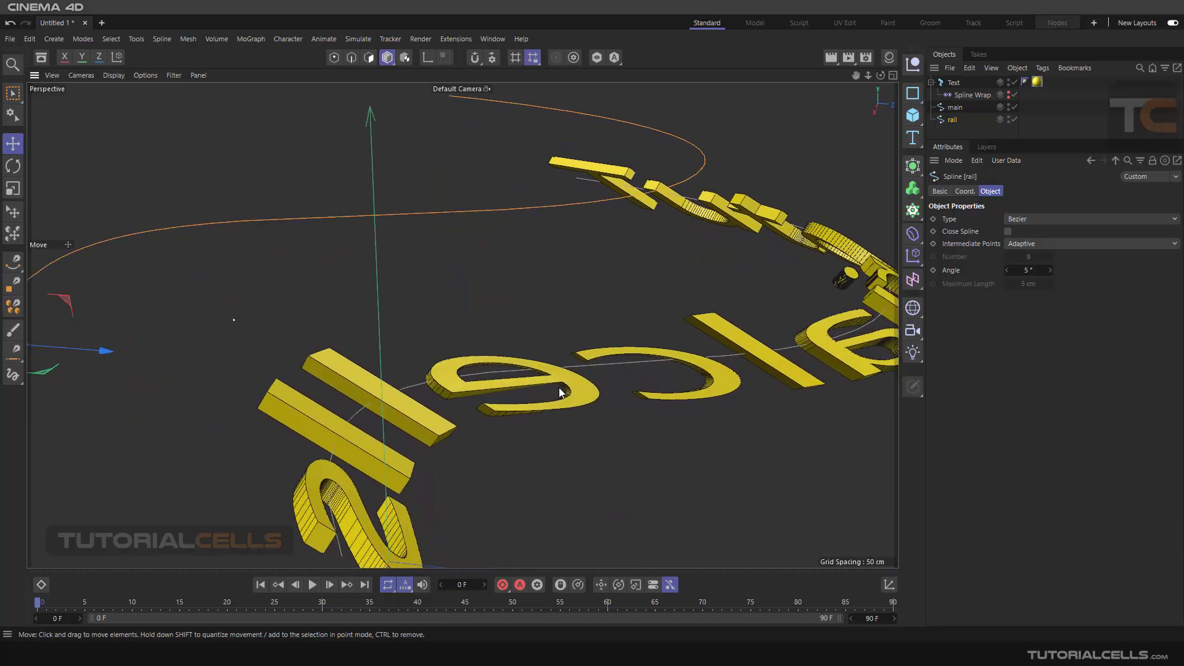
{"action": "left_click", "coordinate": [981, 95]}
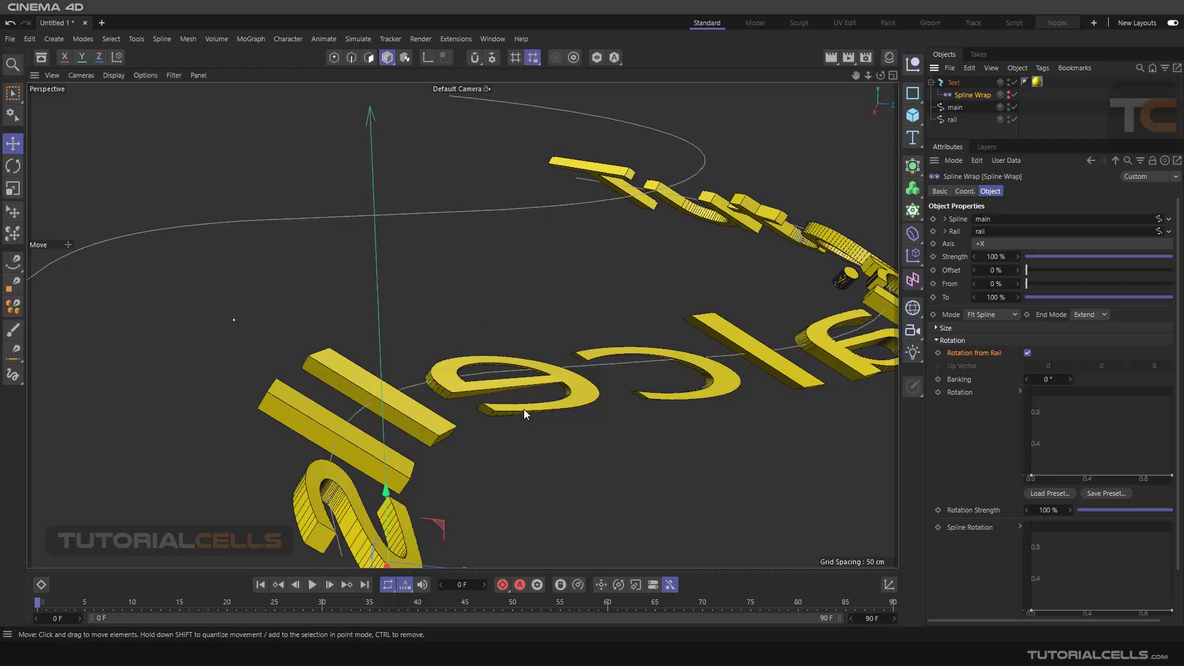
- Select the rail spline and move it along its Z axis toward the main spline to change the letters' tilt
{"action": "scroll", "coordinate": [431, 363], "scroll_direction": "down", "scroll_amount": 2}
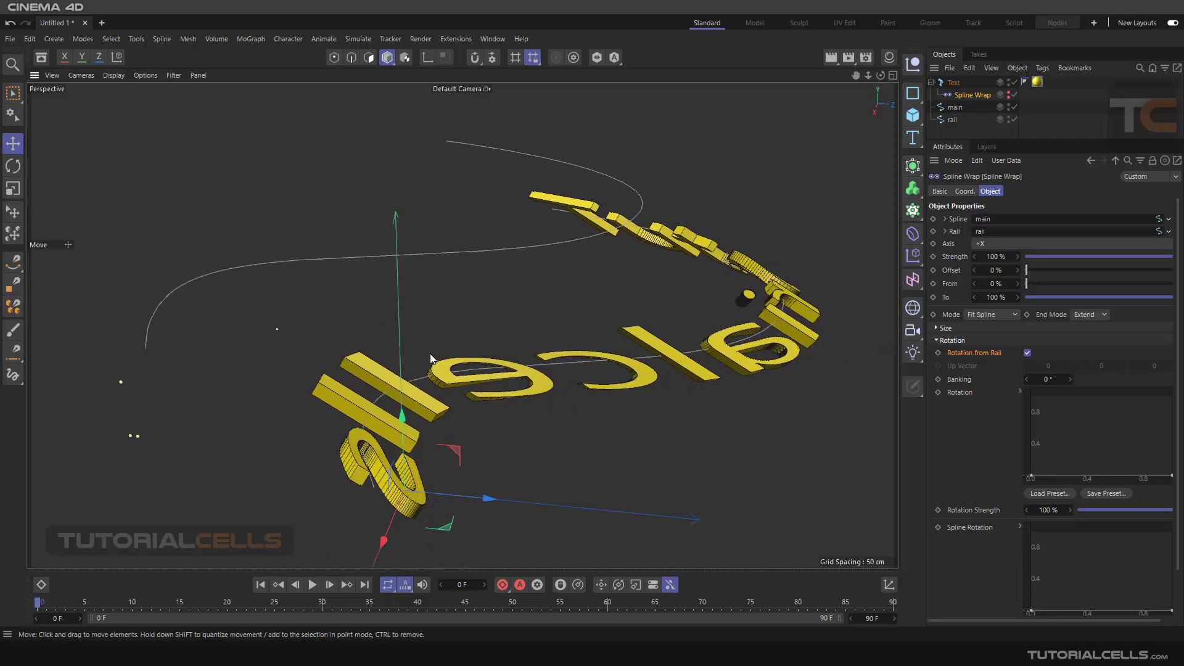
{"action": "left_click", "coordinate": [324, 257]}
{"action": "left_click_drag", "start_coordinate": [175, 351], "coordinate": [369, 379]}
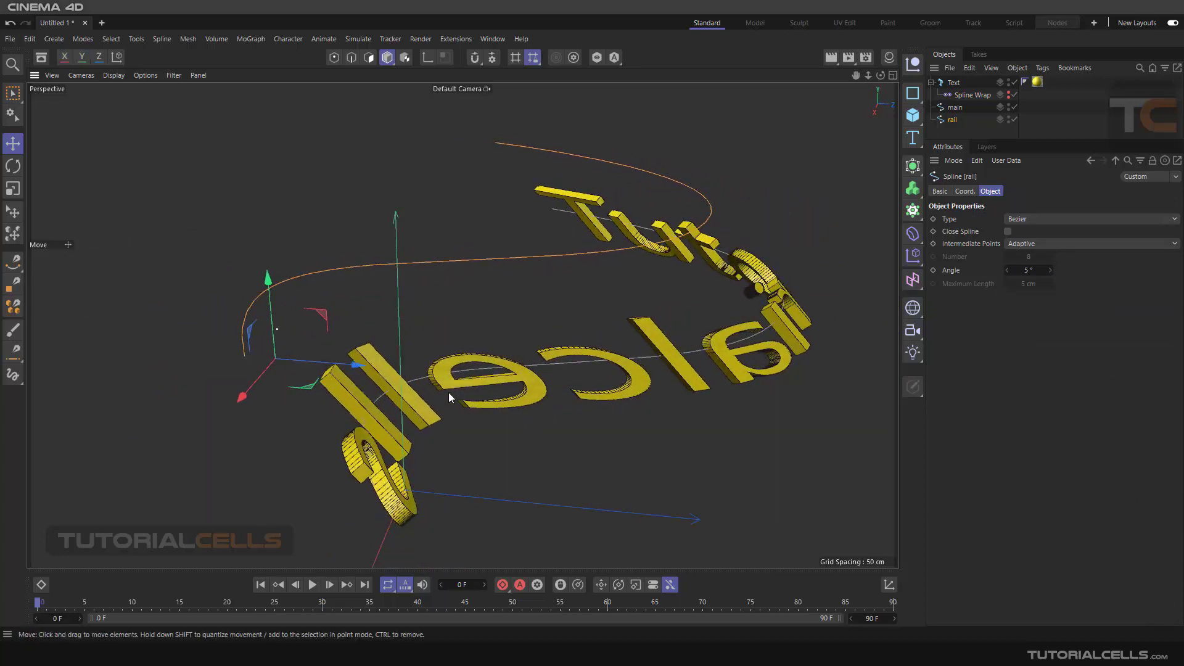
{"action": "scroll", "coordinate": [472, 384], "scroll_direction": "up", "scroll_amount": 3}
{"action": "mouse_move", "coordinate": [472, 384]}
{"action": "left_mouse_down", "text": "alt"}
{"action": "mouse_move", "coordinate": [730, 350]}
{"action": "mouse_move", "coordinate": [473, 378]}
{"action": "left_mouse_up", "text": "alt"}
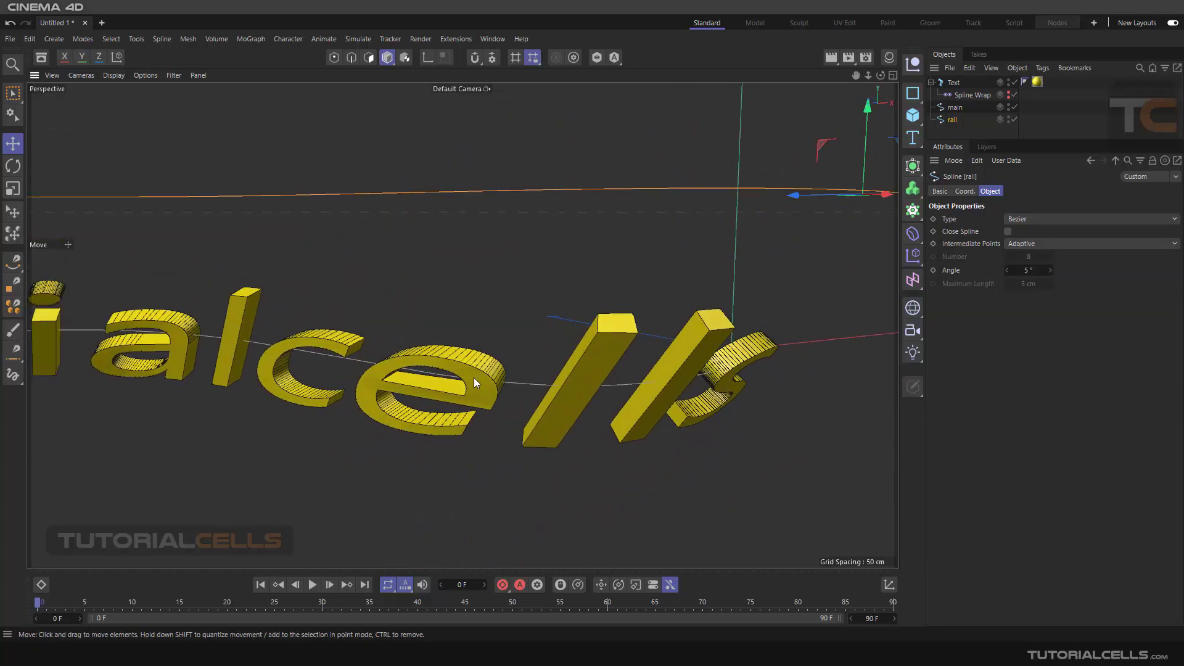
- Turn off Rotation from Rail on the Spline Wrap and move the rail spline to test its influence on the letters
{"action": "left_click", "coordinate": [972, 96]}
{"action": "left_click", "coordinate": [1027, 353]}
{"action": "scroll", "coordinate": [501, 361], "scroll_direction": "down", "scroll_amount": 3}
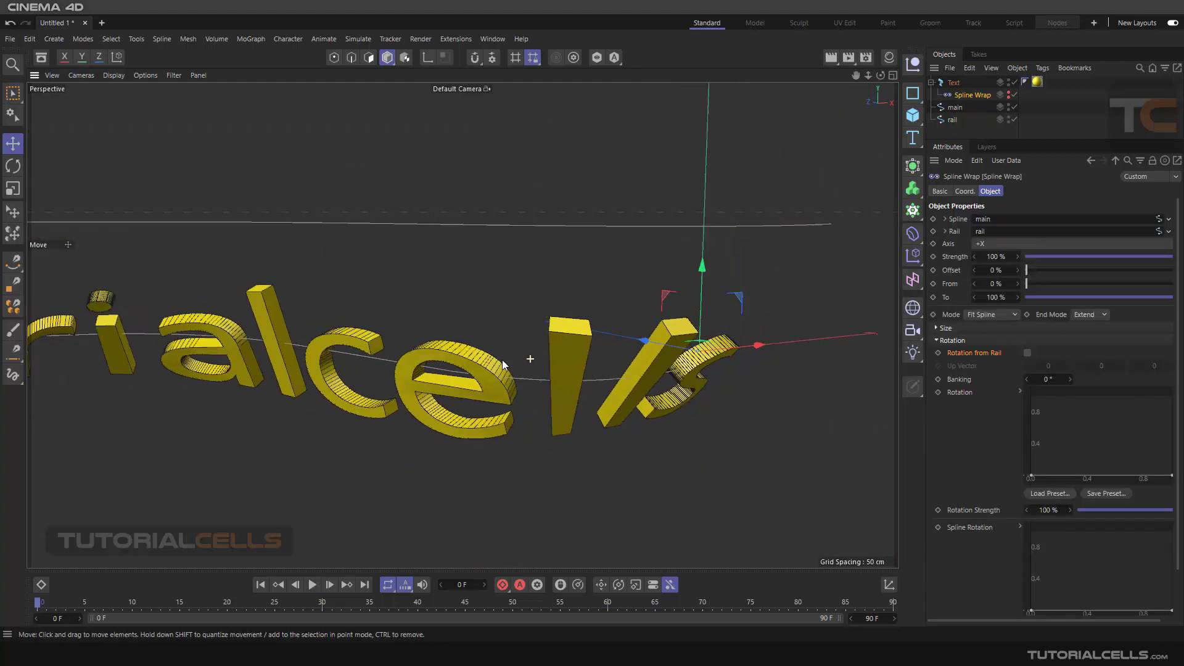
{"action": "left_click_drag", "start_coordinate": [531, 343], "coordinate": [516, 313], "text": "alt"}
{"action": "left_click", "coordinate": [524, 302]}
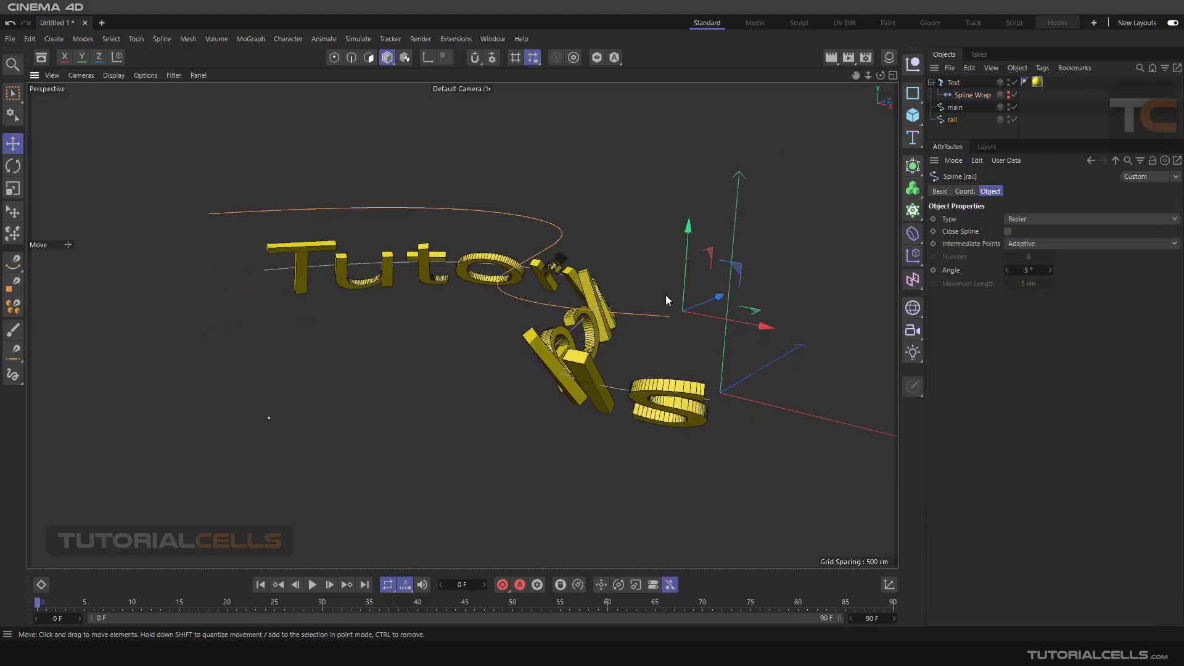
{"action": "left_click_drag", "start_coordinate": [666, 300], "coordinate": [817, 293]}
- Step through the undo history to revert the rail spline's Z-axis moves and the Rotation from Rail change, leaving the rail directly above the main spline
{"action": "key", "text": "ctrl+z"}
{"action": "scroll", "coordinate": [629, 323], "scroll_direction": "down", "scroll_amount": 1}
{"action": "key", "text": "ctrl+z"}
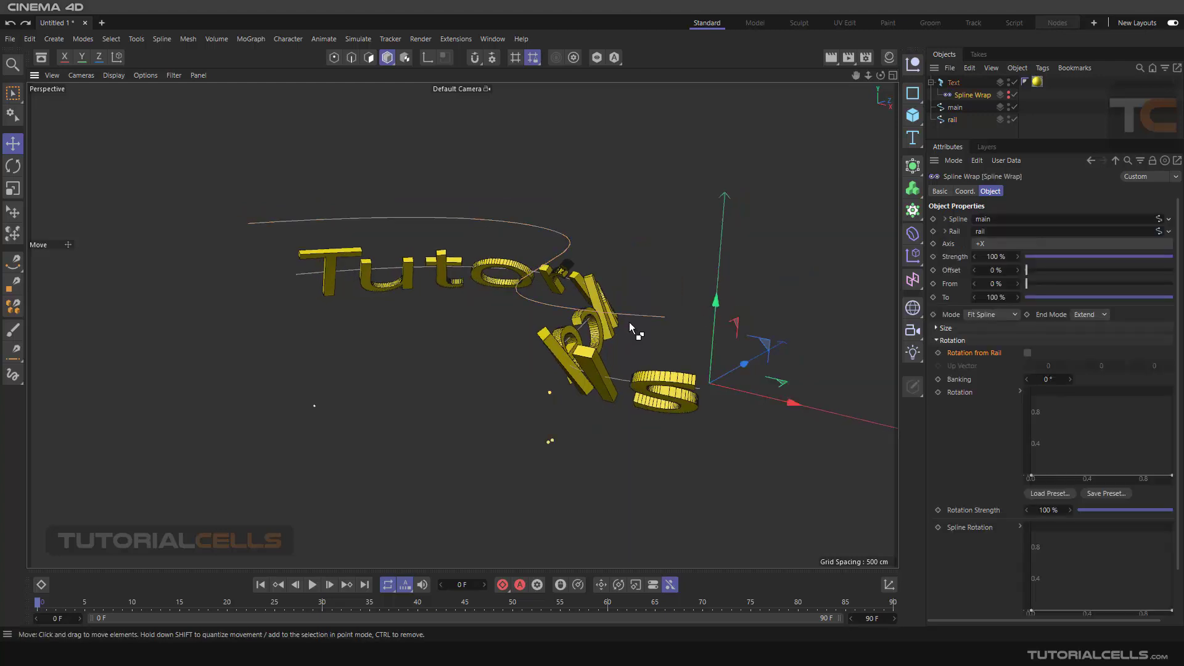
{"action": "key", "text": "ctrl+z"}
{"action": "key", "text": "ctrl+z"}
{"action": "key", "text": "ctrl+z"}
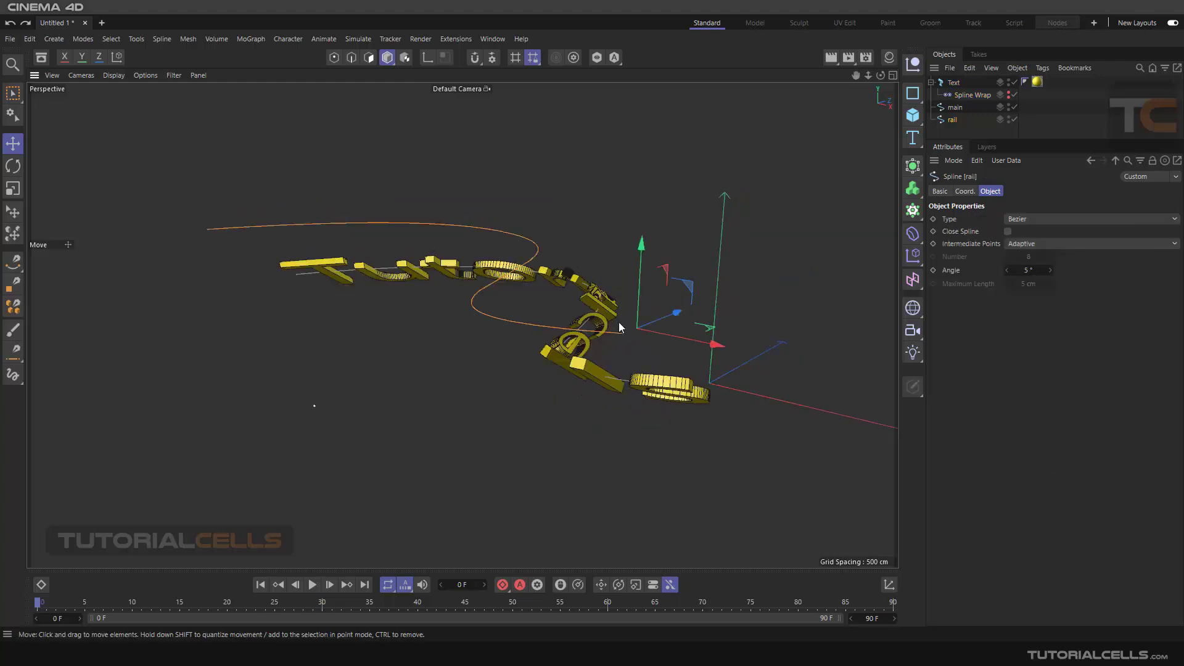
{"action": "key", "text": "ctrl+z"}
{"action": "key", "text": "ctrl+z"}
{"action": "key", "text": "ctrl+z"}
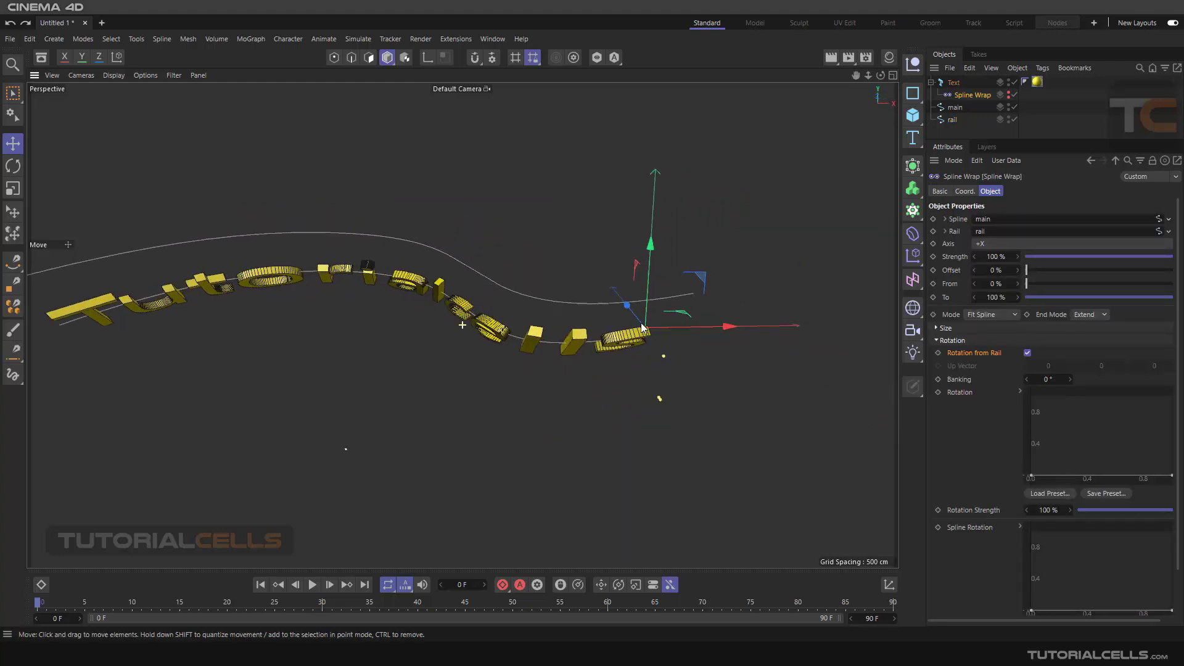
{"action": "key", "text": "ctrl+y"}
{"action": "key", "text": "ctrl+y"}
{"action": "key", "text": "ctrl+y"}
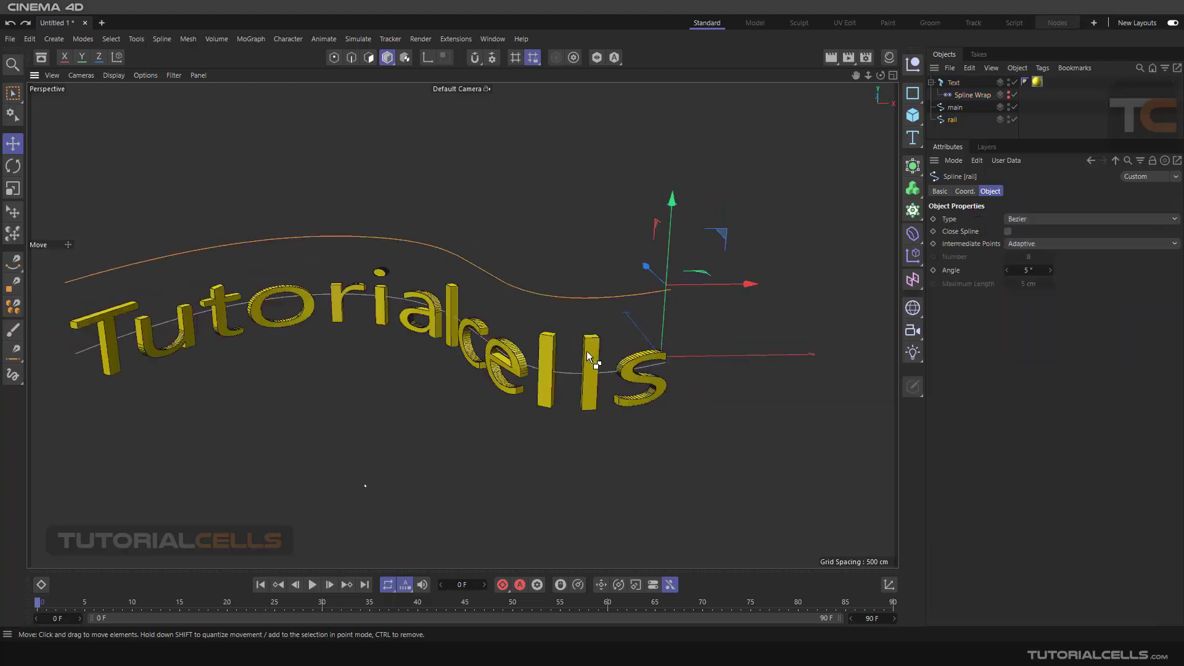
- Turn off Rotation from Rail on the Spline Wrap and set its Banking to -90°
{"action": "left_click", "coordinate": [969, 96]}
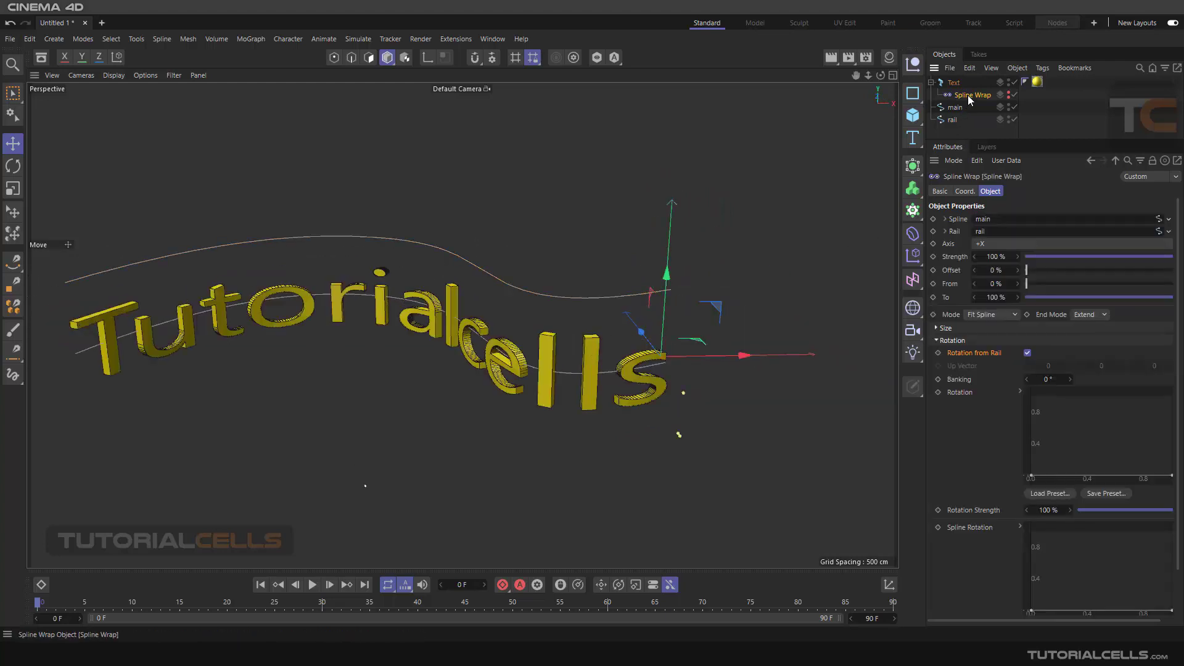
{"action": "left_click", "coordinate": [1028, 354]}
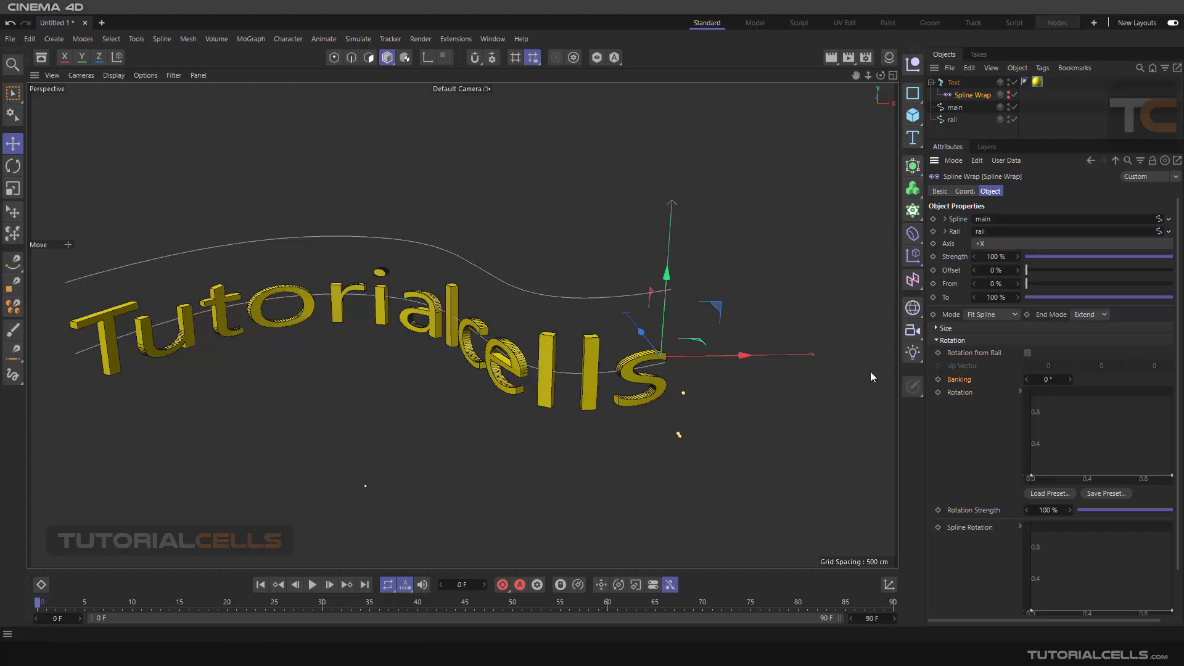
{"action": "left_click_drag", "start_coordinate": [1043, 379], "coordinate": [1016, 379]}
{"action": "left_click", "coordinate": [1044, 380]}
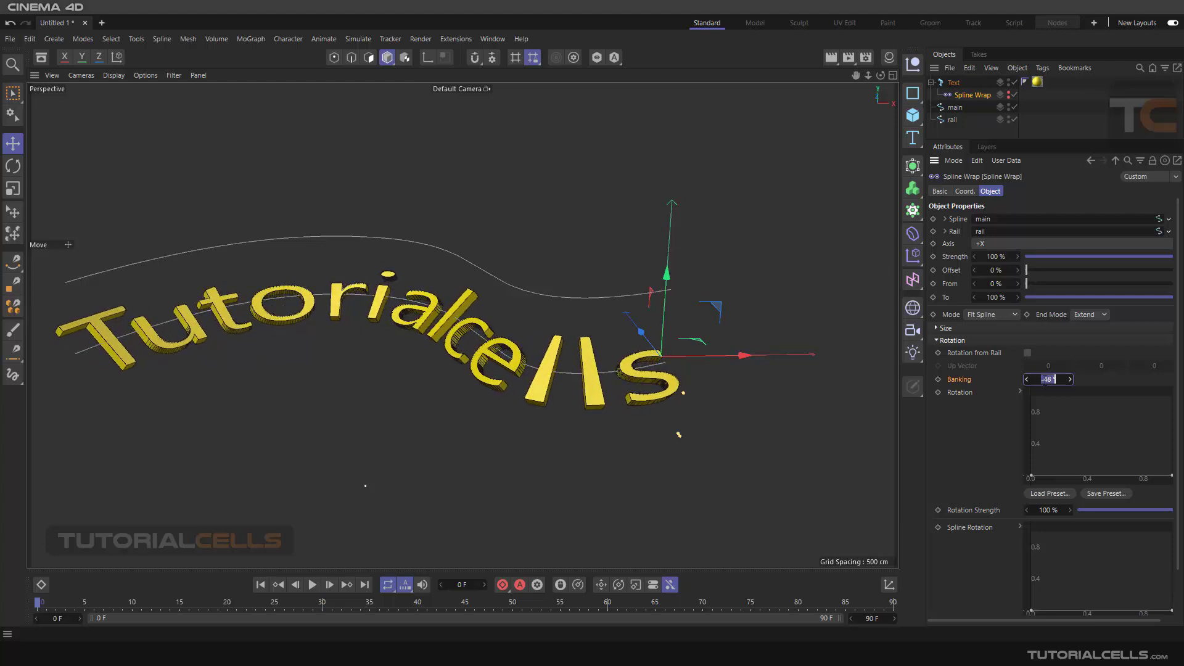
{"action": "type", "text": "-90"}
{"action": "key", "text": "Return"}
{"action": "left_click_drag", "start_coordinate": [645, 295], "coordinate": [618, 372], "text": "alt"}
- Reset the Spline Wrap's Banking to 0°
{"action": "double_click", "coordinate": [1048, 379]}
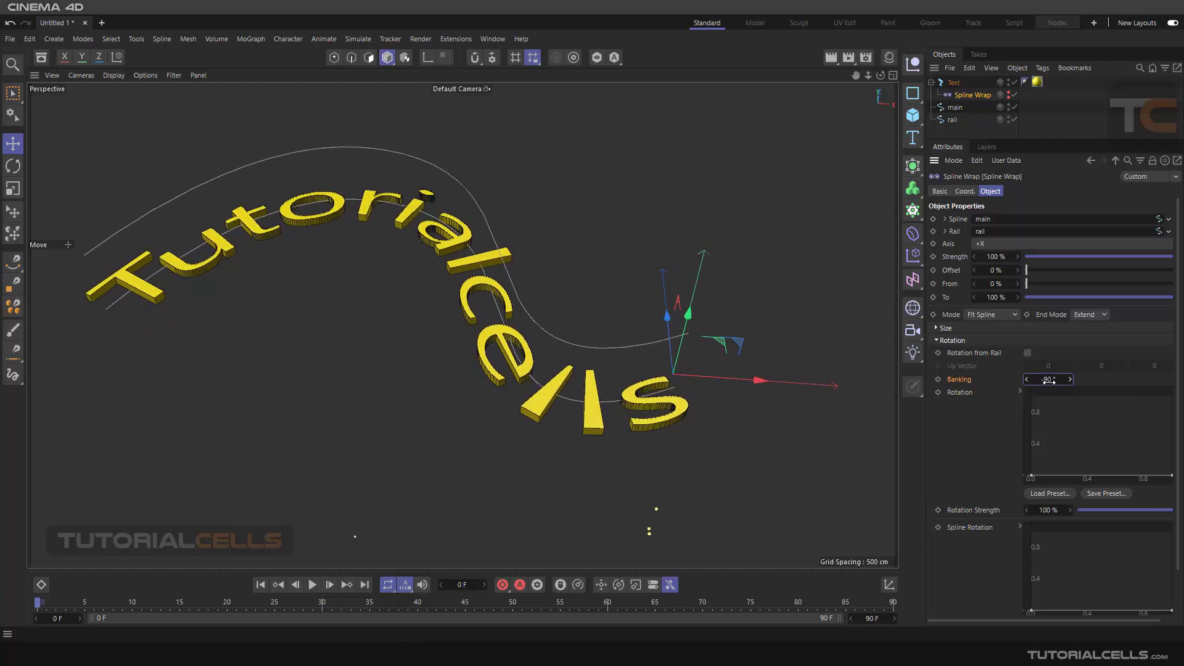
{"action": "type", "text": "0"}
{"action": "key", "text": "Return"}
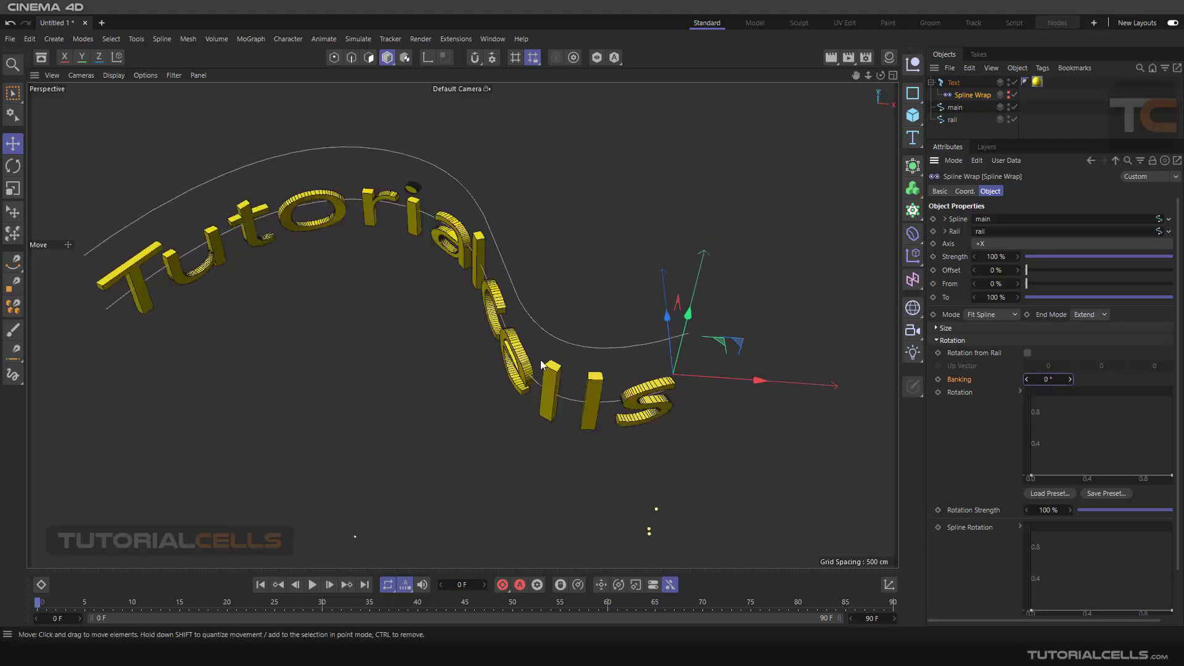
{"action": "left_click_drag", "start_coordinate": [475, 363], "coordinate": [586, 313], "text": "alt"}
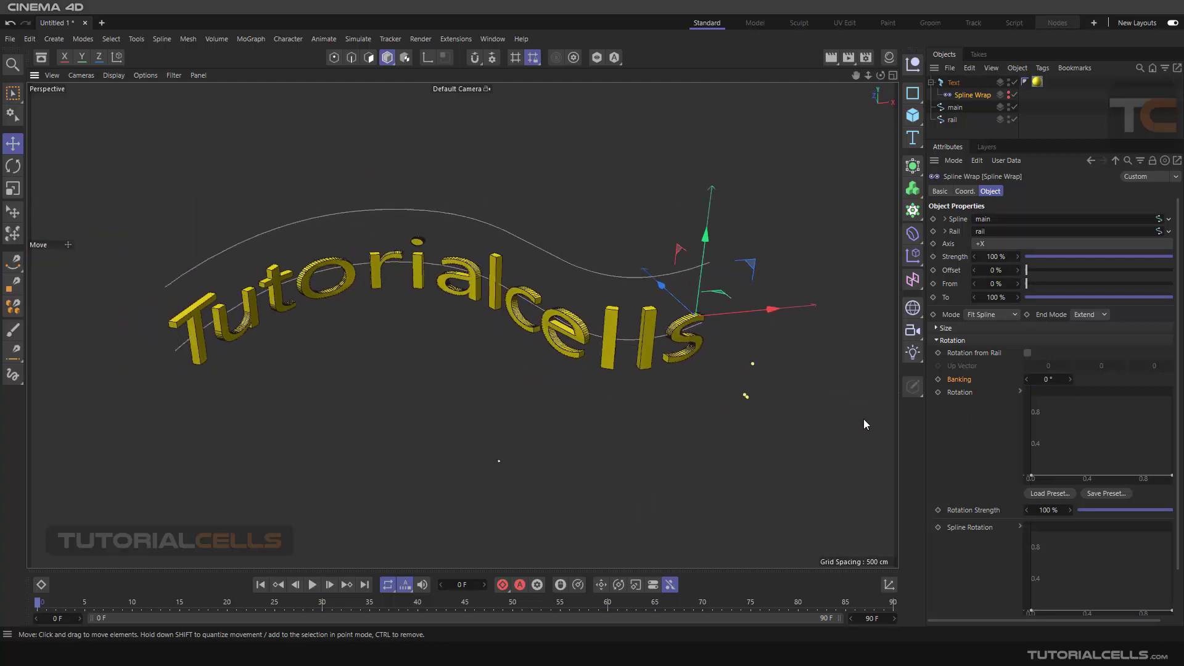
- Open the Spline Wrap's Rotation curve in a separate window and place it beside the text
{"action": "left_click", "coordinate": [957, 394]}
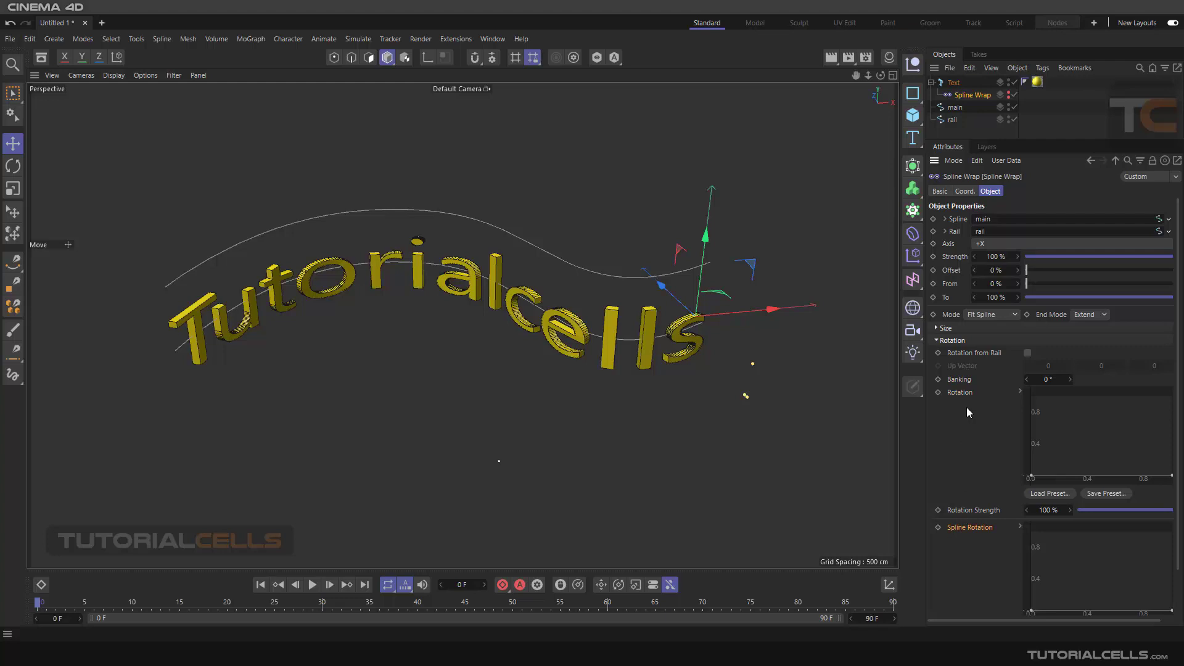
{"action": "right_click", "coordinate": [1092, 413]}
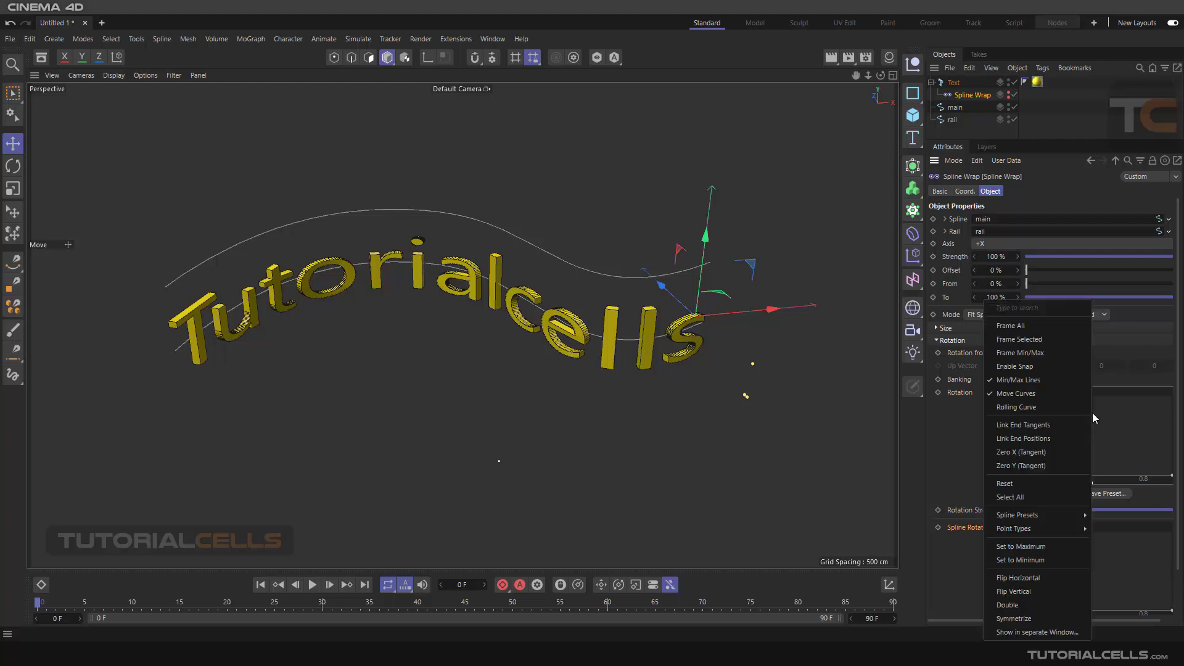
{"action": "left_click", "coordinate": [1027, 632]}
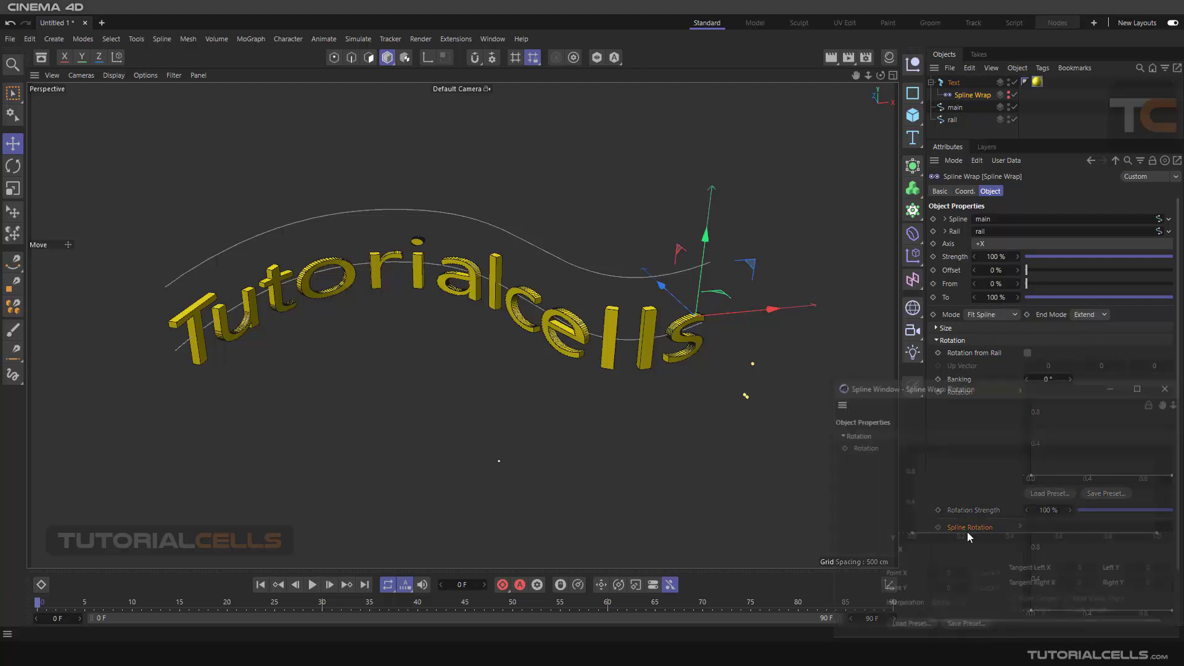
{"action": "left_click_drag", "start_coordinate": [929, 377], "coordinate": [830, 201]}
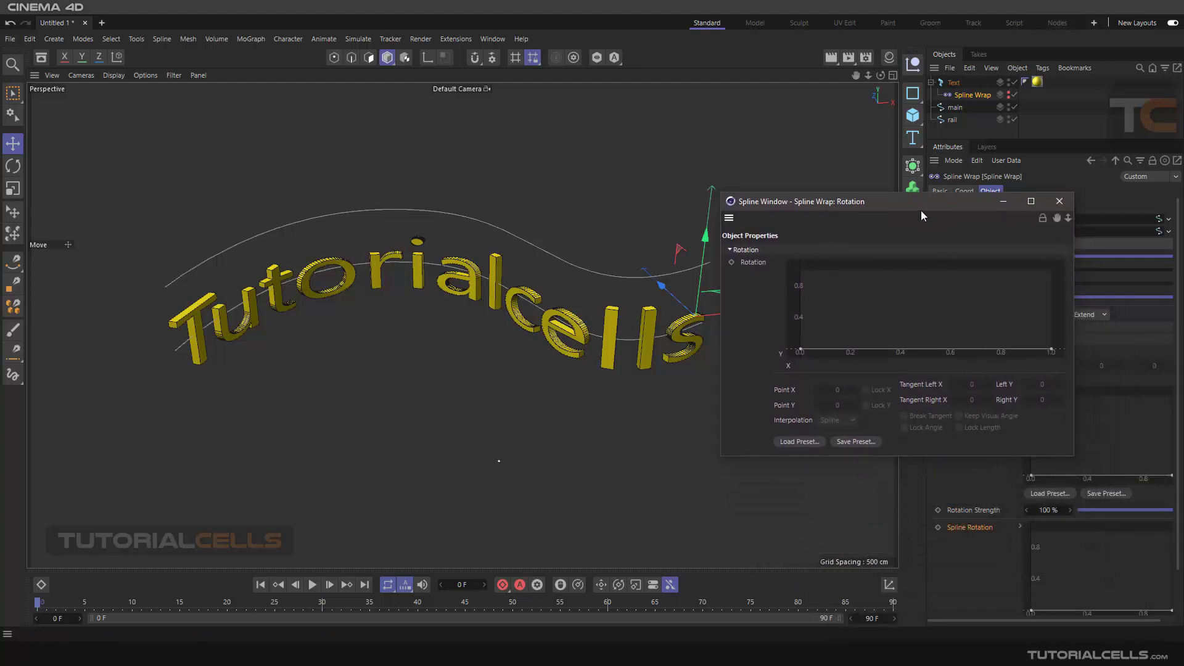
{"action": "left_click_drag", "start_coordinate": [914, 202], "coordinate": [917, 200]}
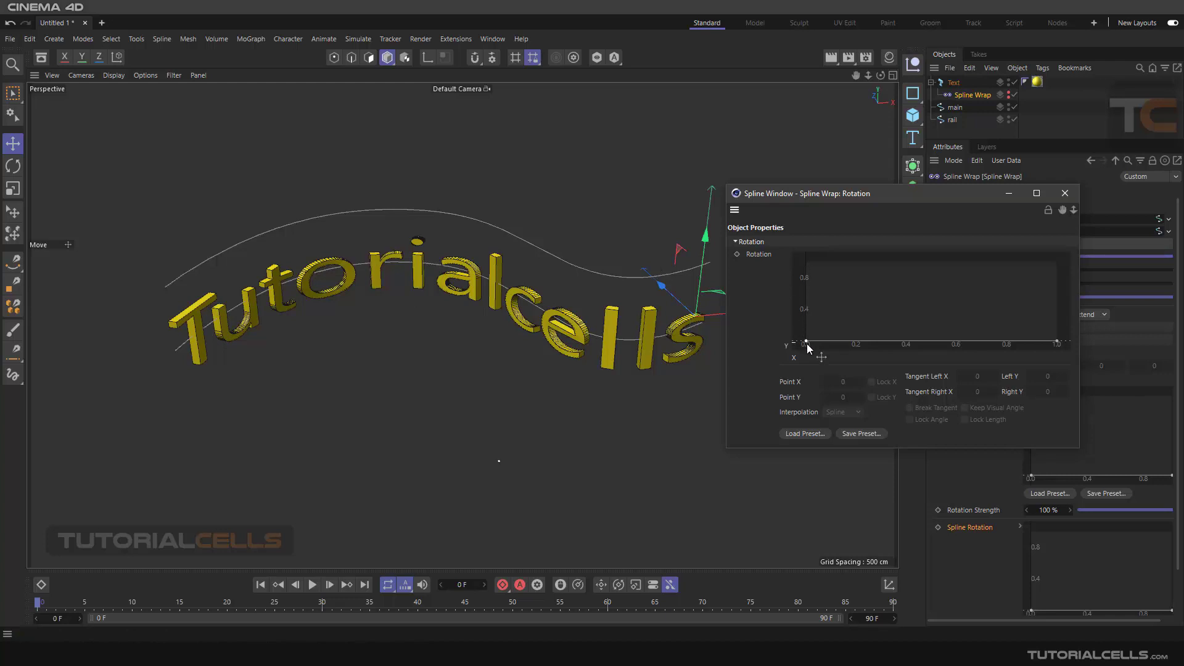
- Raise the Rotation curve's start point to Y 1 and add two points, a lowered one and a raised one at about X 0.63, Y 0.61
{"action": "left_click_drag", "start_coordinate": [805, 341], "coordinate": [803, 262]}
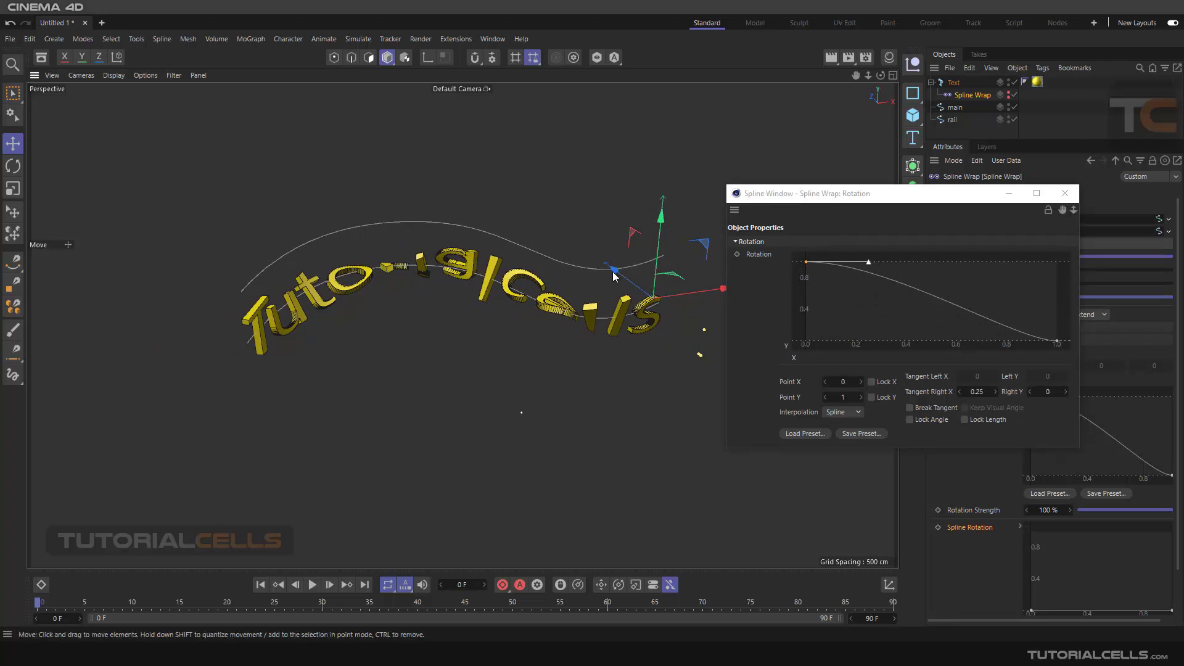
{"action": "middle_click_drag", "start_coordinate": [666, 273], "coordinate": [632, 272], "text": "alt"}
{"action": "mouse_move", "coordinate": [804, 265]}
{"action": "left_mouse_down"}
{"action": "mouse_move", "coordinate": [801, 314]}
{"action": "mouse_move", "coordinate": [796, 263]}
{"action": "left_mouse_up"}
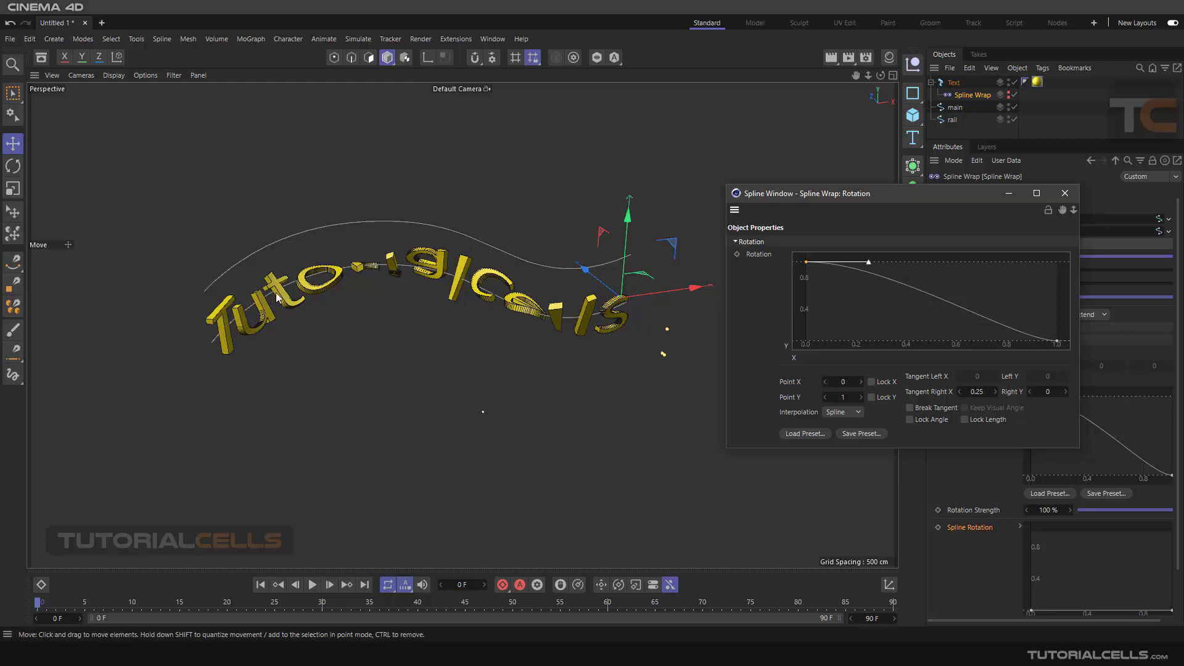
{"action": "left_click_drag", "start_coordinate": [890, 280], "coordinate": [885, 315], "text": "ctrl"}
{"action": "left_click_drag", "start_coordinate": [963, 331], "coordinate": [963, 292], "text": "ctrl"}
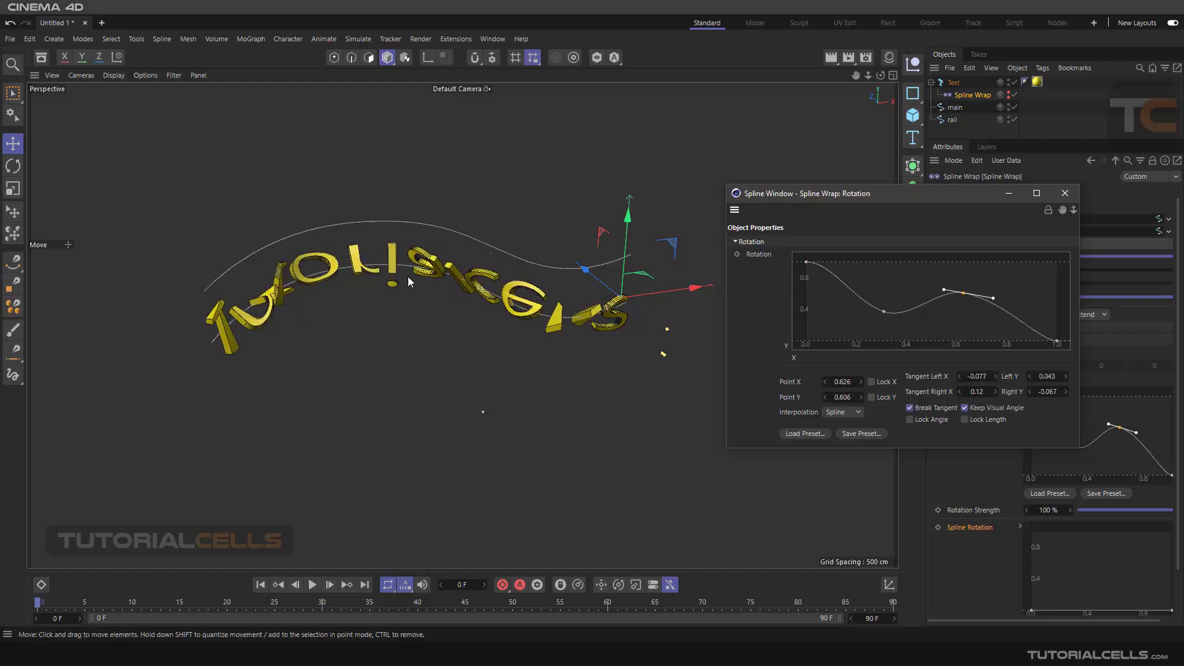
- Undo the two points added to the Rotation curve and close the separate curve window
{"action": "key", "text": "ctrl+z"}
{"action": "key", "text": "ctrl+z"}
{"action": "key", "text": "ctrl+z"}
{"action": "key", "text": "ctrl+z"}
{"action": "key", "text": "ctrl+z"}
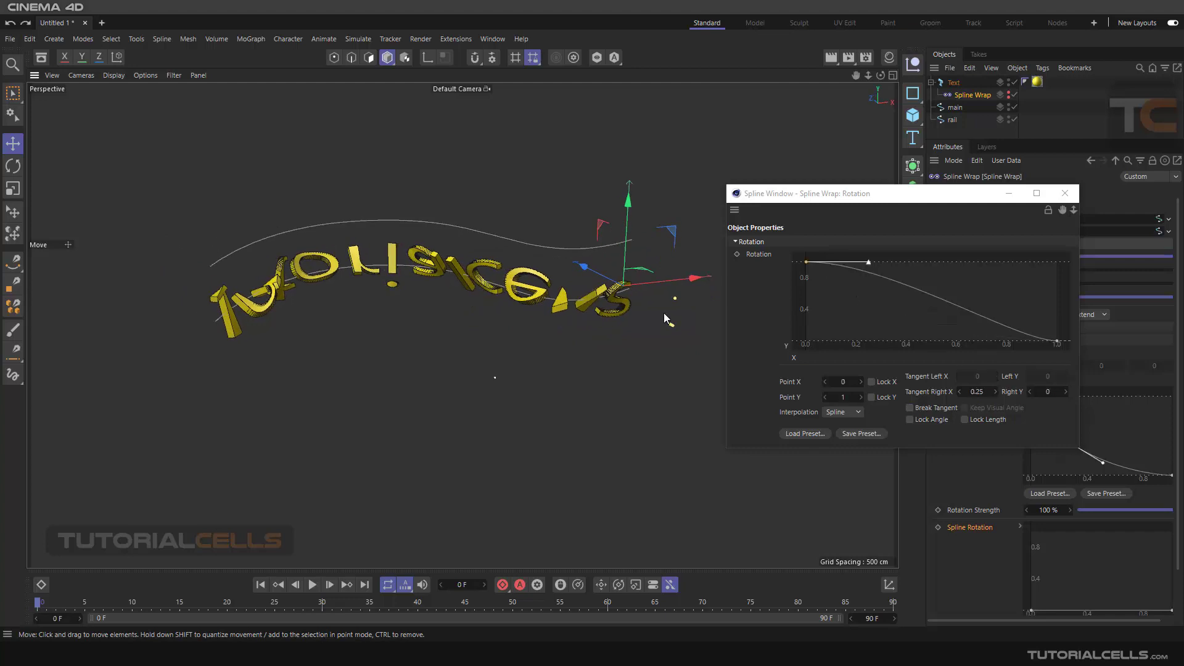
{"action": "left_click", "coordinate": [1066, 193]}
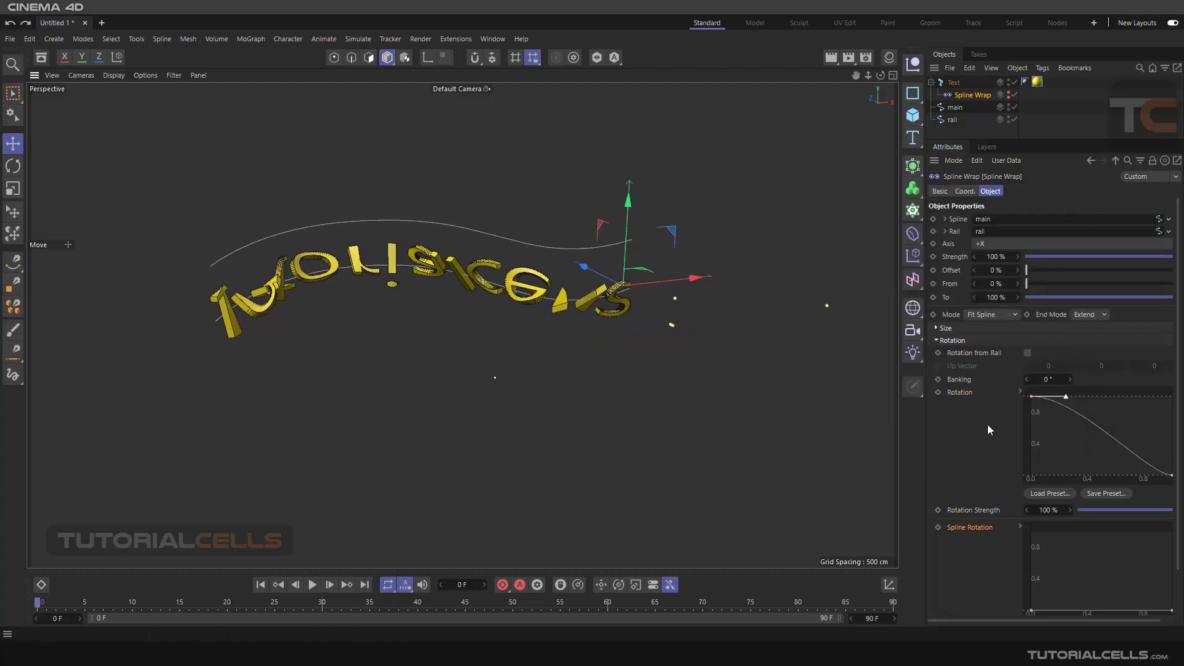
- Lower the Rotation curve's start point back to 0 in the Spline Wrap's properties
{"action": "scroll", "coordinate": [986, 424], "scroll_direction": "down", "scroll_amount": 2}
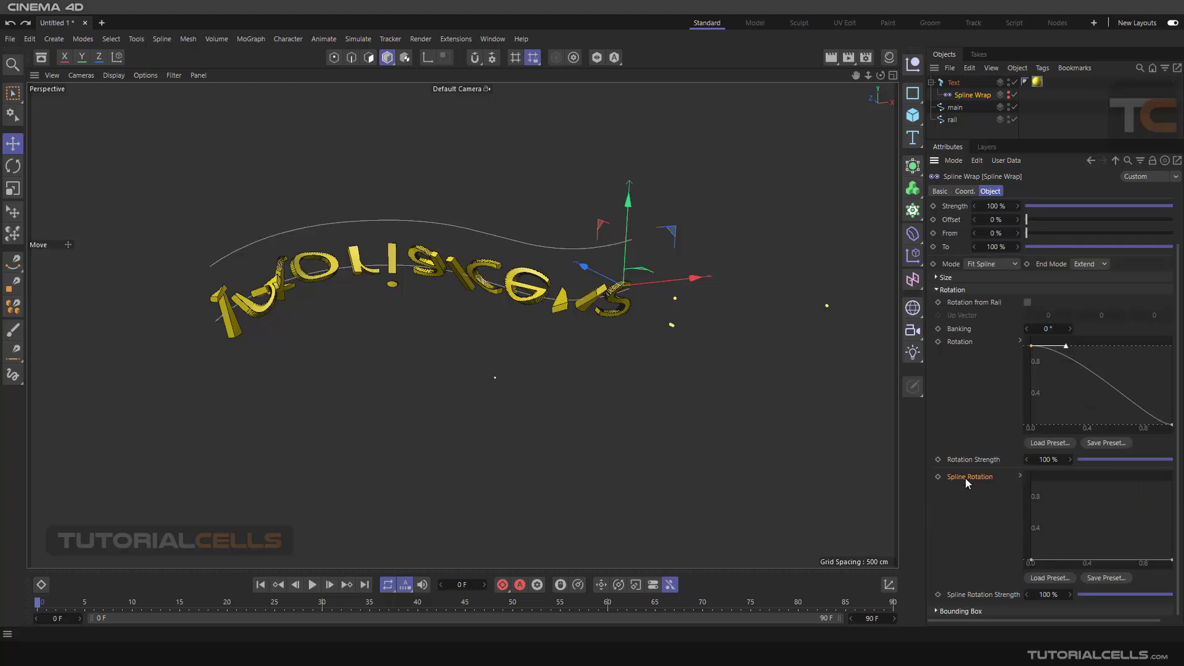
{"action": "scroll", "coordinate": [942, 225], "scroll_direction": "up", "scroll_amount": 2}
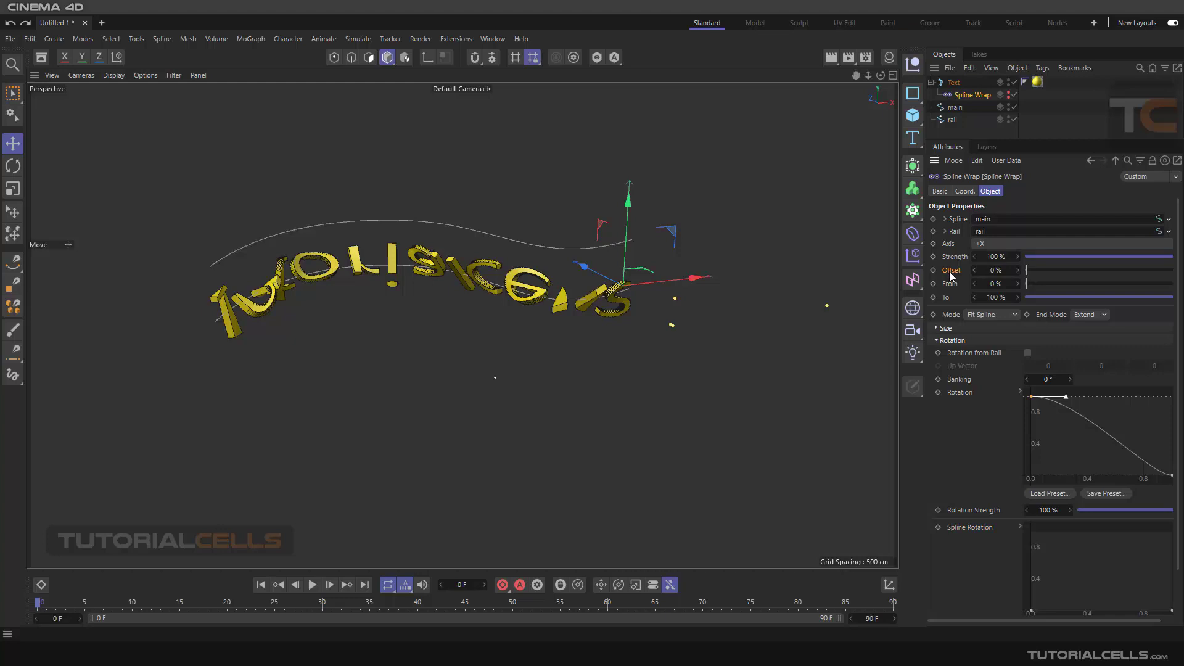
{"action": "left_click_drag", "start_coordinate": [1032, 397], "coordinate": [1016, 479]}
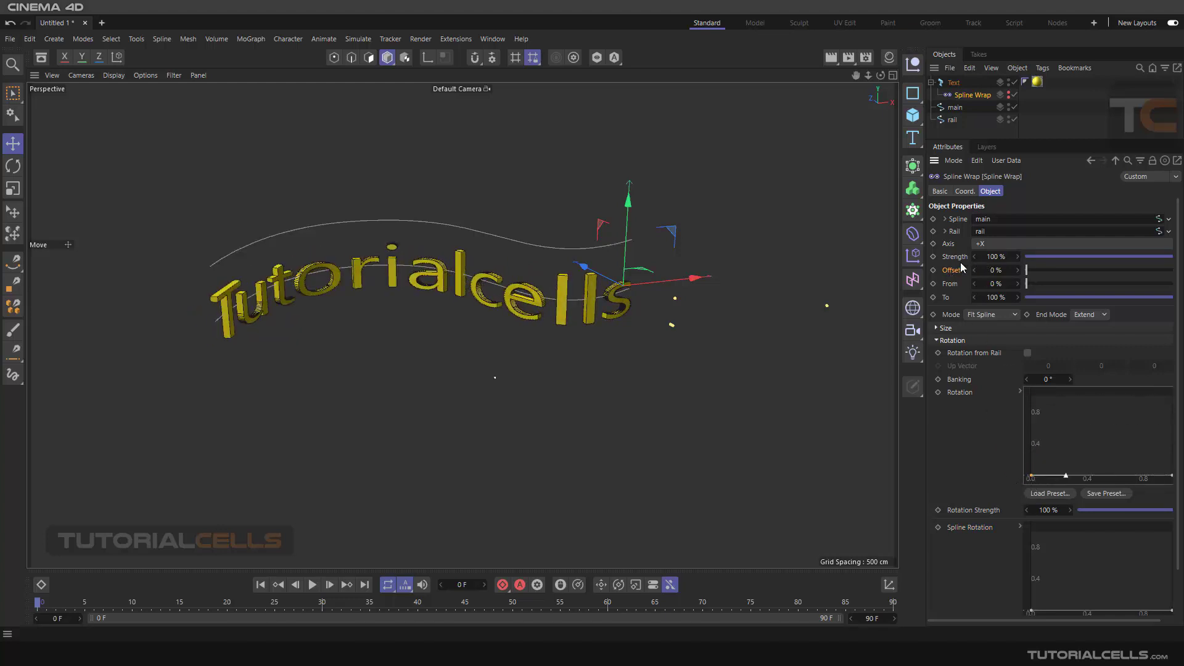
- Reduce the Spline Wrap's Strength to 0% and raise it back to 99%
{"action": "scroll", "coordinate": [529, 305], "scroll_direction": "down", "scroll_amount": 1}
{"action": "left_click_drag", "start_coordinate": [529, 305], "coordinate": [542, 339], "text": "alt"}
{"action": "left_click_drag", "start_coordinate": [1167, 258], "coordinate": [1006, 268]}
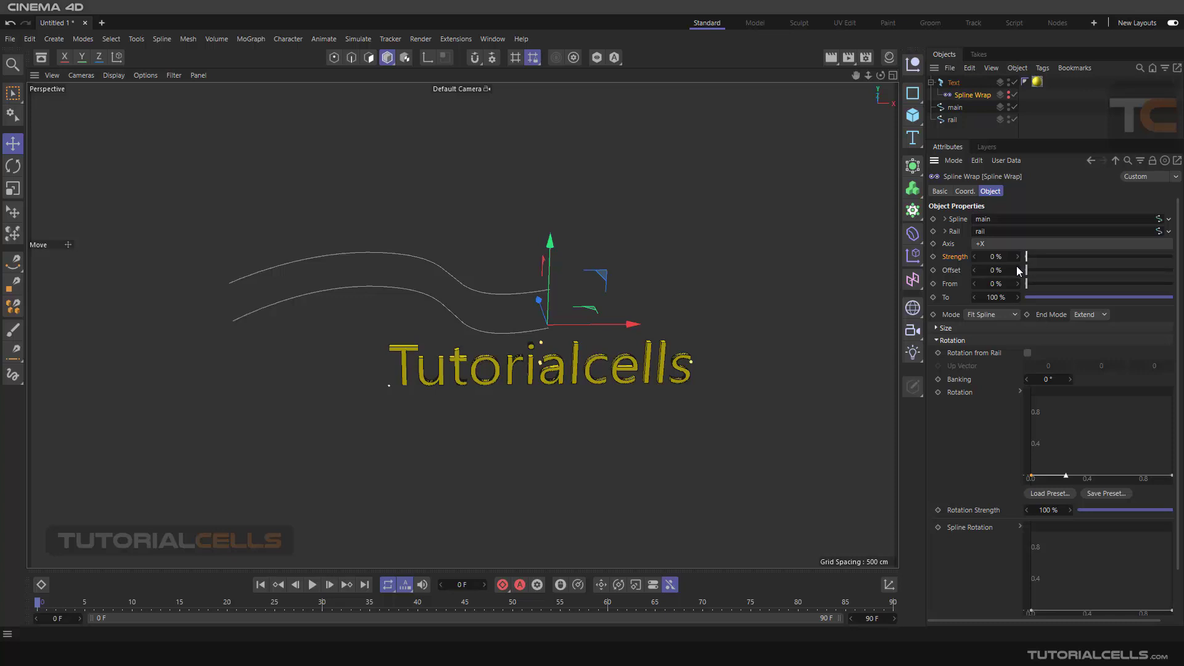
{"action": "left_click_drag", "start_coordinate": [1026, 256], "coordinate": [1170, 257]}
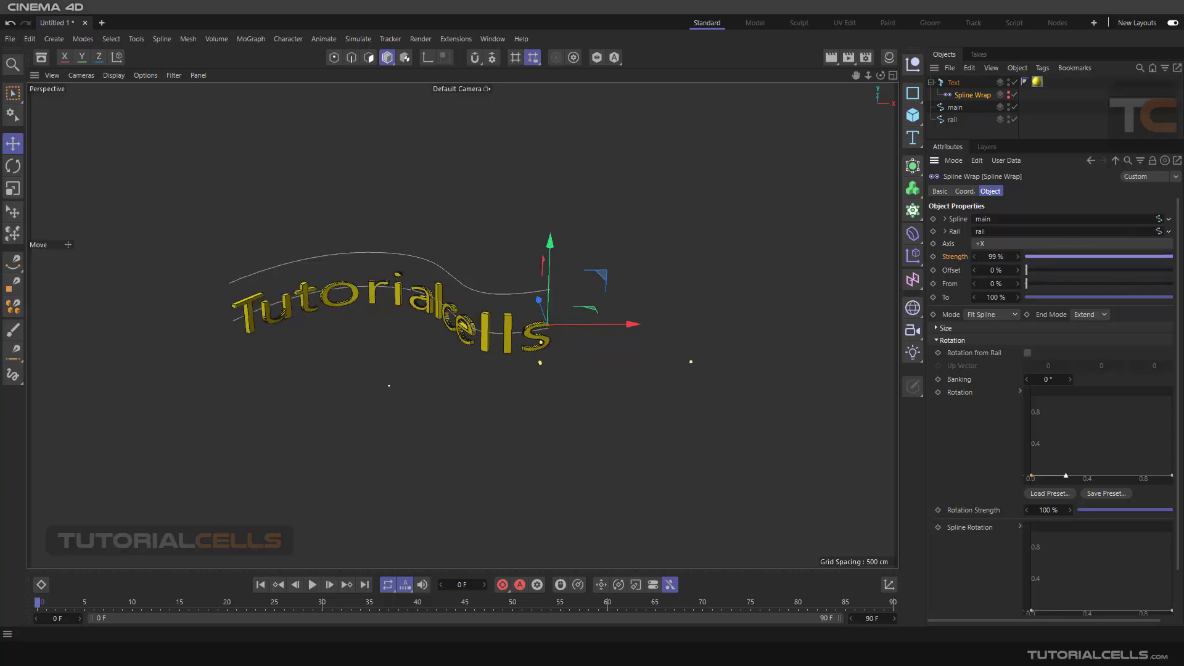
- Slide the text along the spline by raising the Offset to 99% and return the Offset to 0%
{"action": "left_click_drag", "start_coordinate": [1025, 270], "coordinate": [1021, 270]}
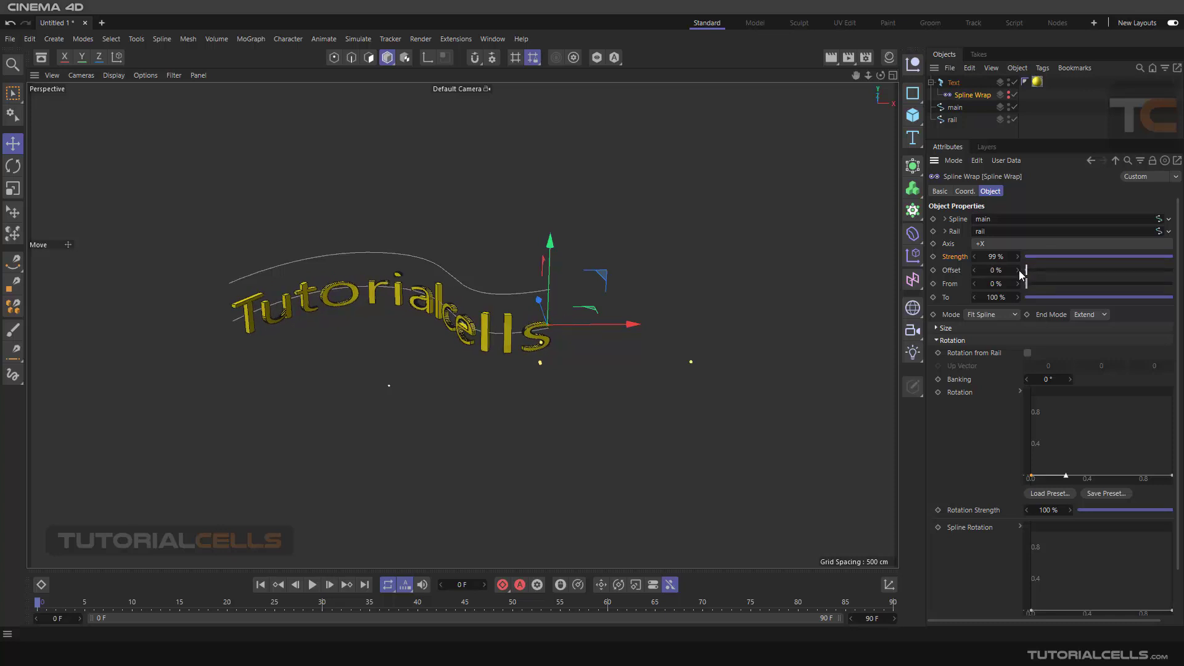
{"action": "left_click_drag", "start_coordinate": [1019, 270], "coordinate": [1171, 270]}
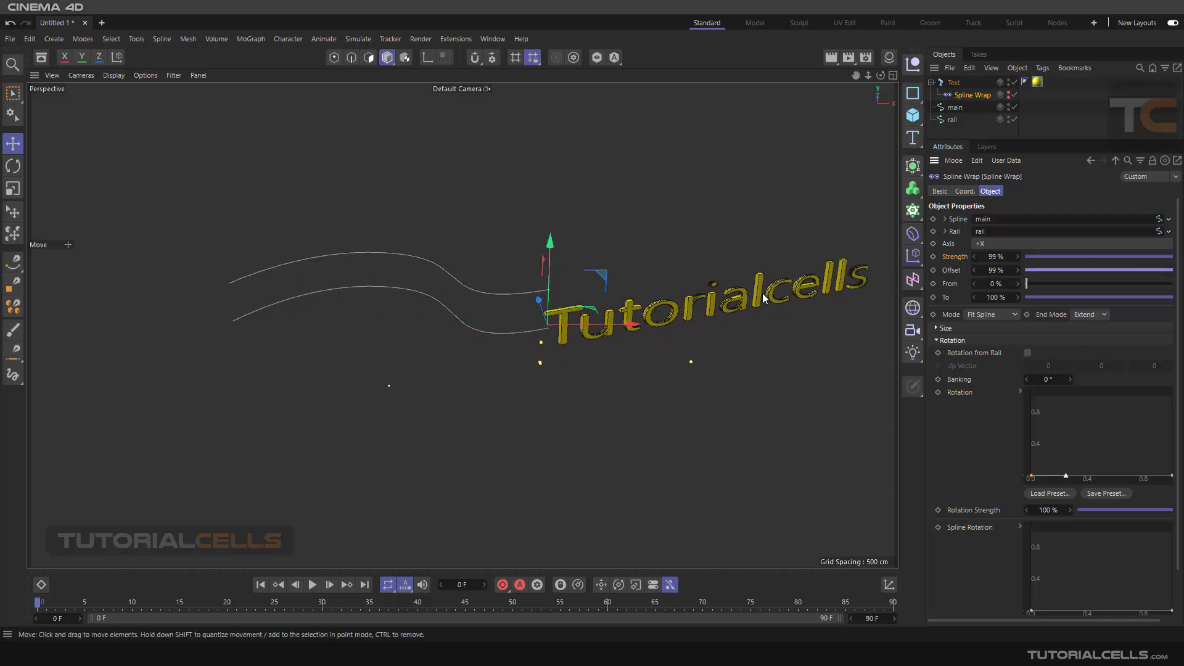
{"action": "left_click_drag", "start_coordinate": [1171, 270], "coordinate": [994, 273]}
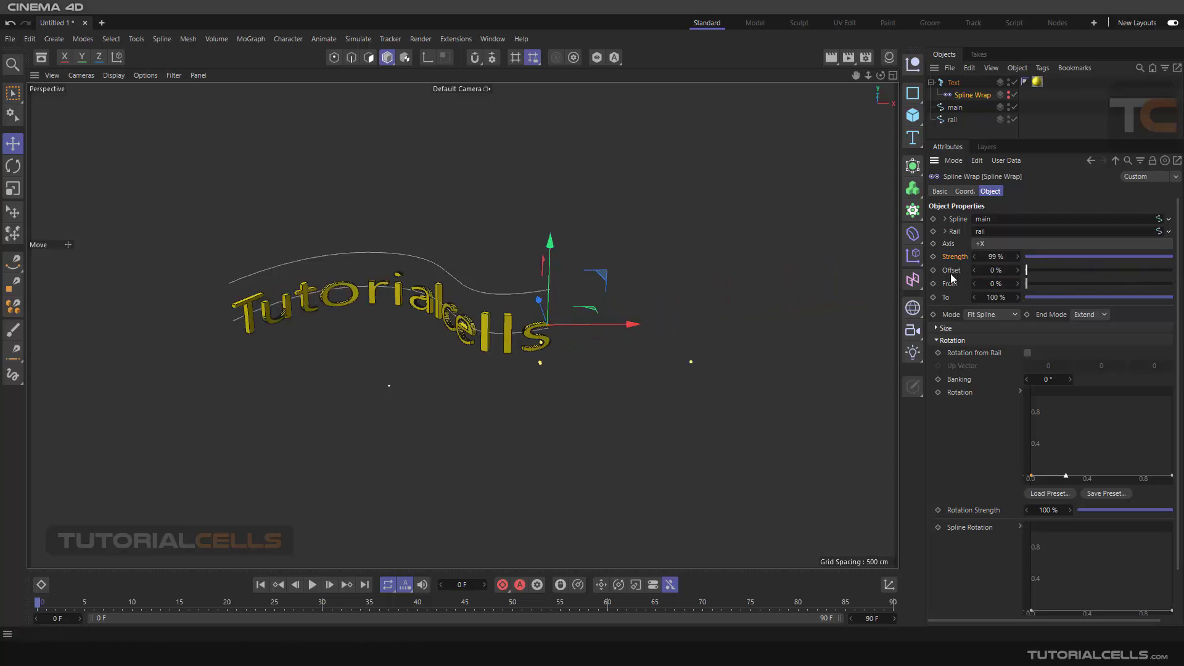
- Vary the Spline Wrap's To value, ending at 99%, and its From value, returning it to 0%
{"action": "mouse_move", "coordinate": [1170, 298]}
{"action": "left_mouse_down"}
{"action": "mouse_move", "coordinate": [1120, 297]}
{"action": "mouse_move", "coordinate": [1174, 297]}
{"action": "left_mouse_up"}
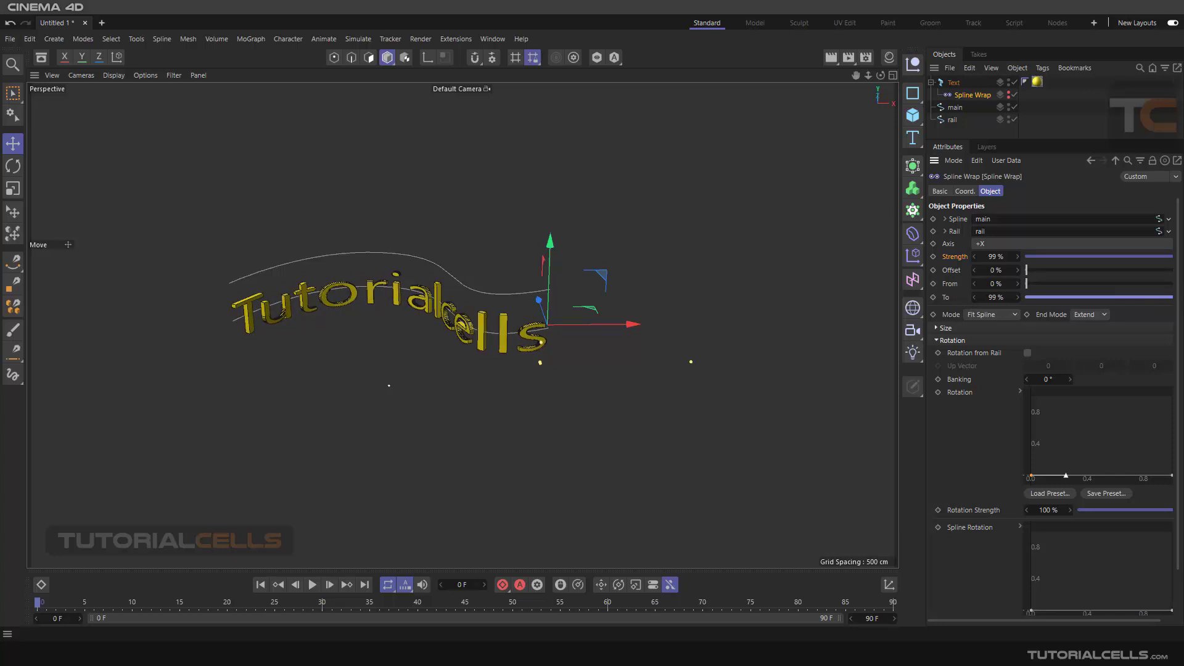
{"action": "left_click_drag", "start_coordinate": [1172, 297], "coordinate": [1178, 333]}
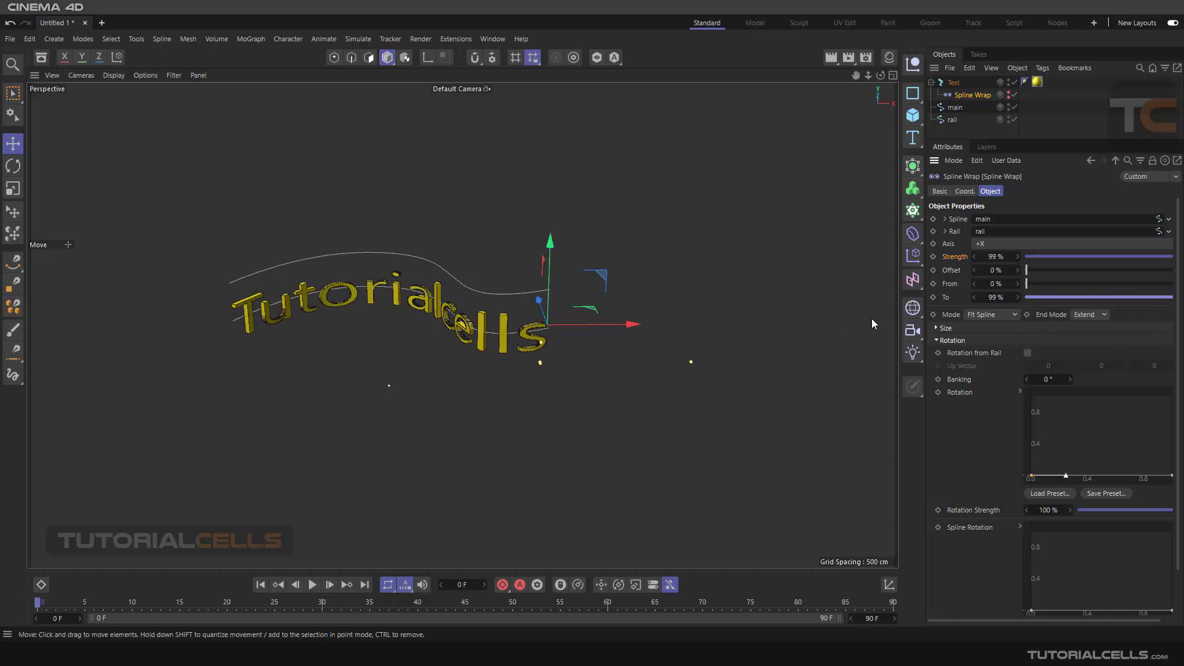
{"action": "left_click_drag", "start_coordinate": [1027, 284], "coordinate": [989, 277]}
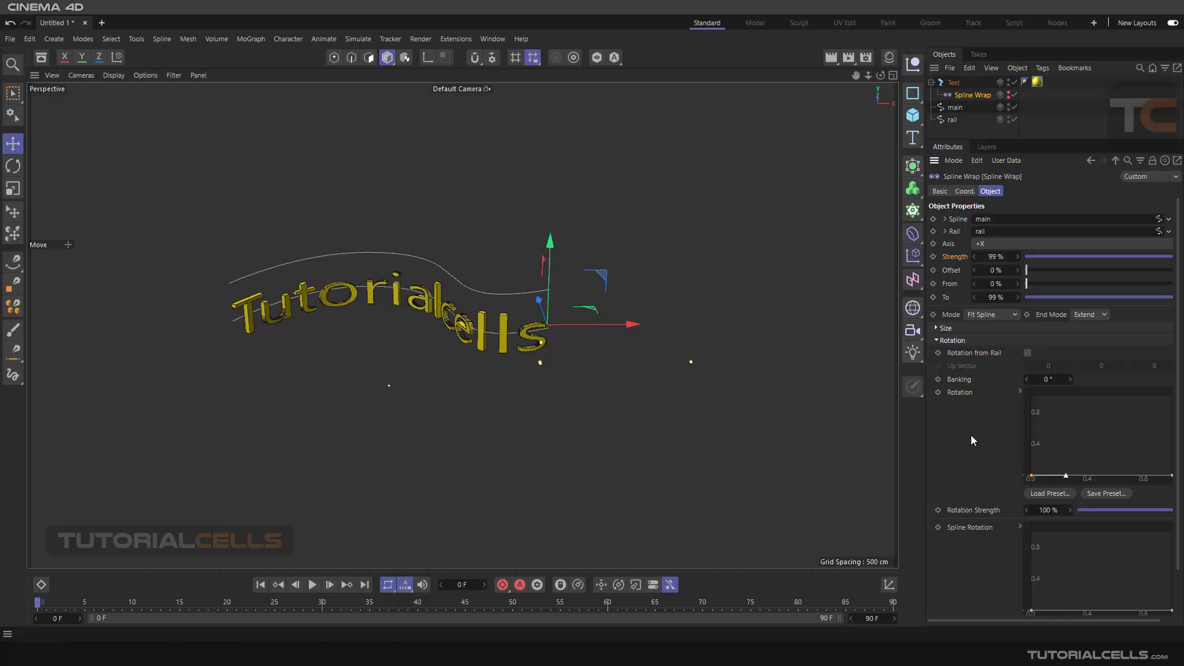
- Test the Rotation curve with its start point raised to 1 and the Offset at 99%, ending with that point at 0
{"action": "left_click_drag", "start_coordinate": [1030, 476], "coordinate": [1030, 396]}
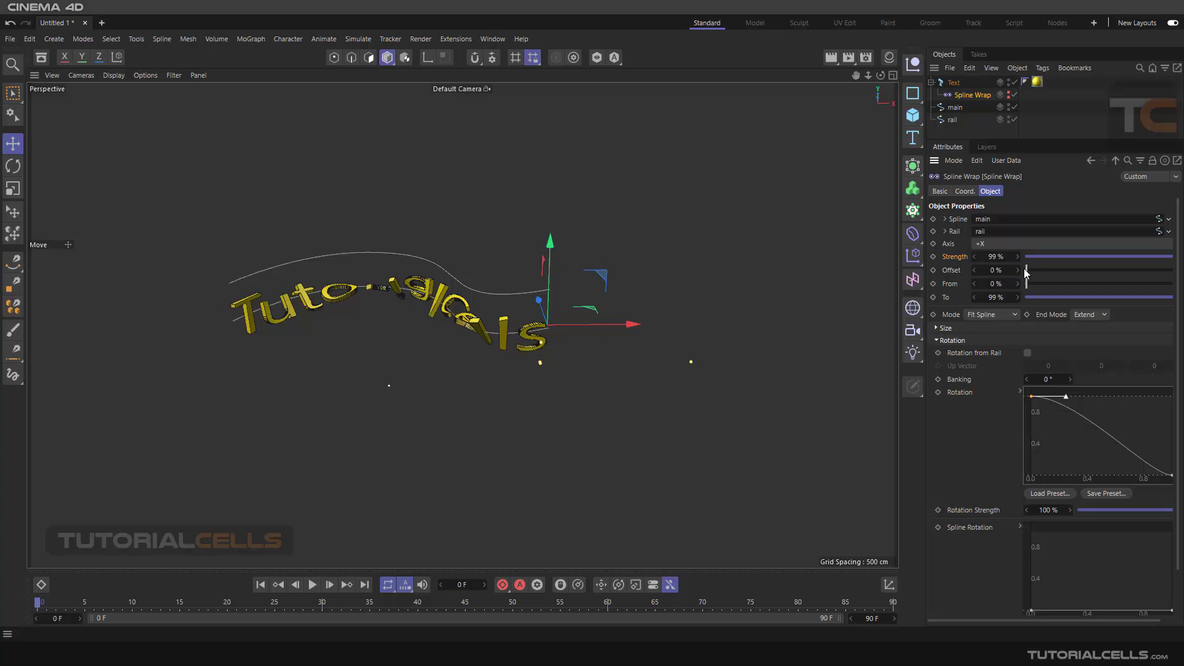
{"action": "left_click_drag", "start_coordinate": [1026, 270], "coordinate": [1176, 269]}
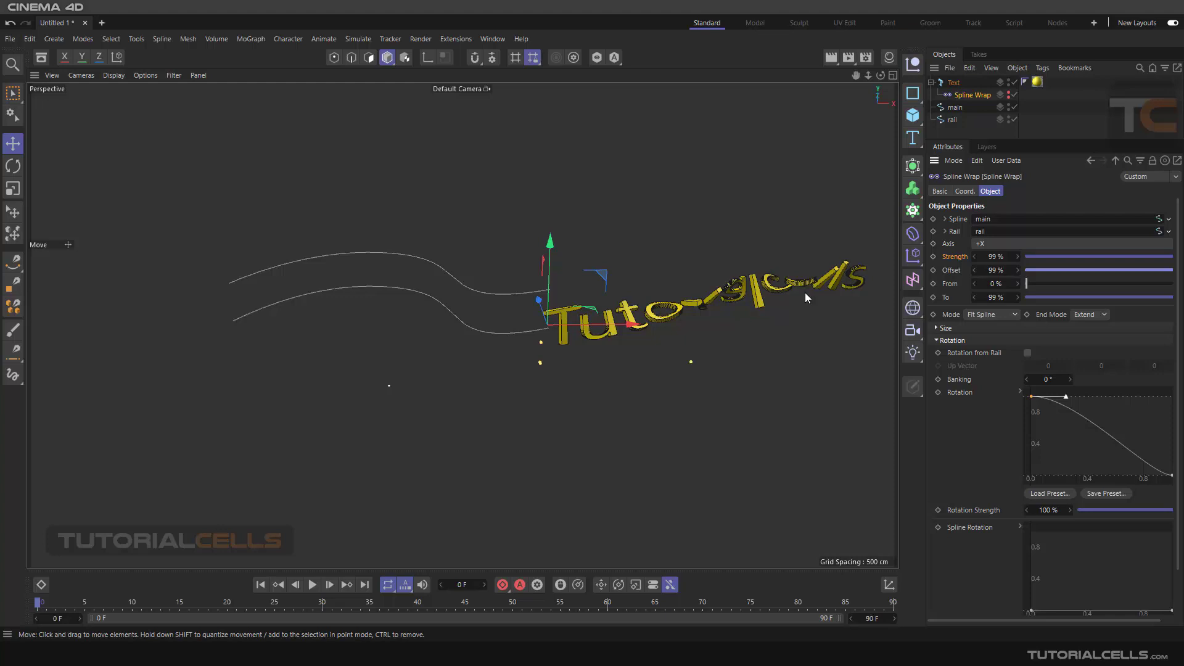
{"action": "left_click", "coordinate": [954, 393]}
{"action": "left_click_drag", "start_coordinate": [1029, 397], "coordinate": [1030, 476]}
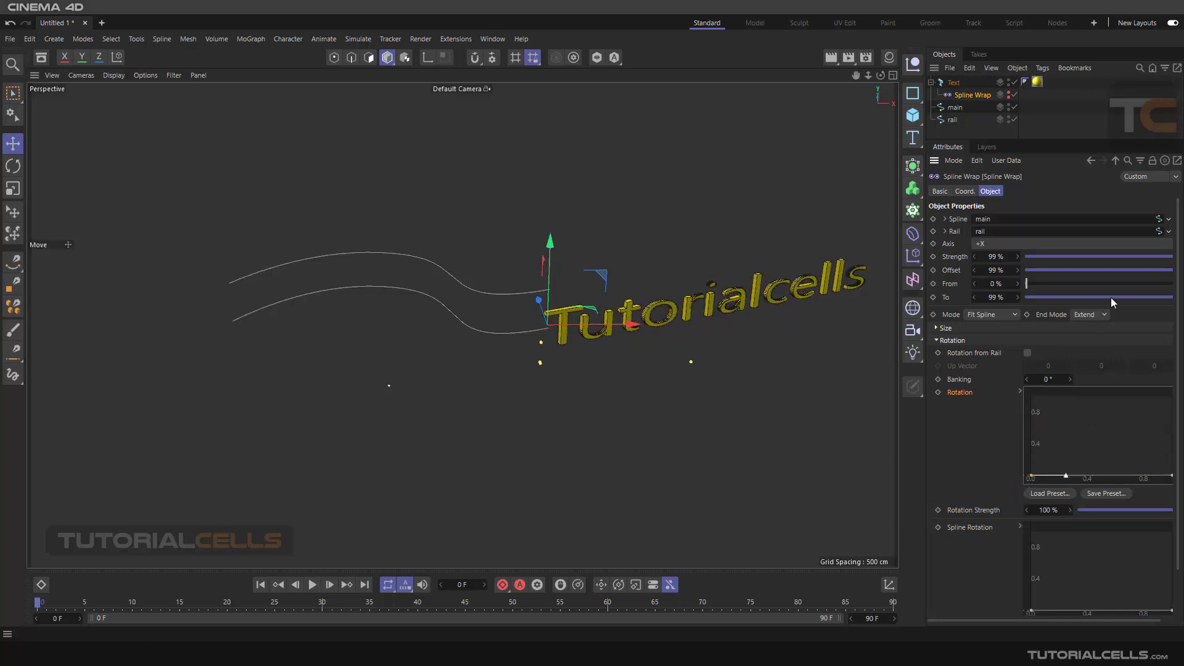
- Return the Spline Wrap's Offset to 0% and set its Strength to 100%
{"action": "left_click_drag", "start_coordinate": [1171, 257], "coordinate": [1025, 274]}
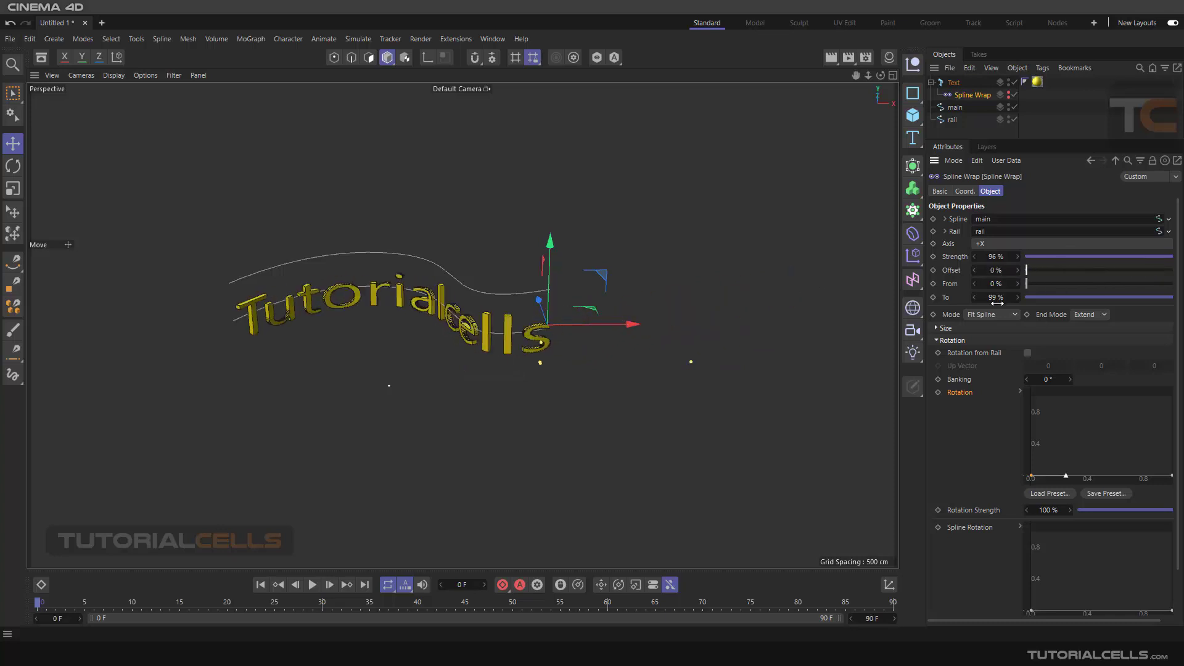
{"action": "left_click_drag", "start_coordinate": [1164, 259], "coordinate": [1178, 270]}
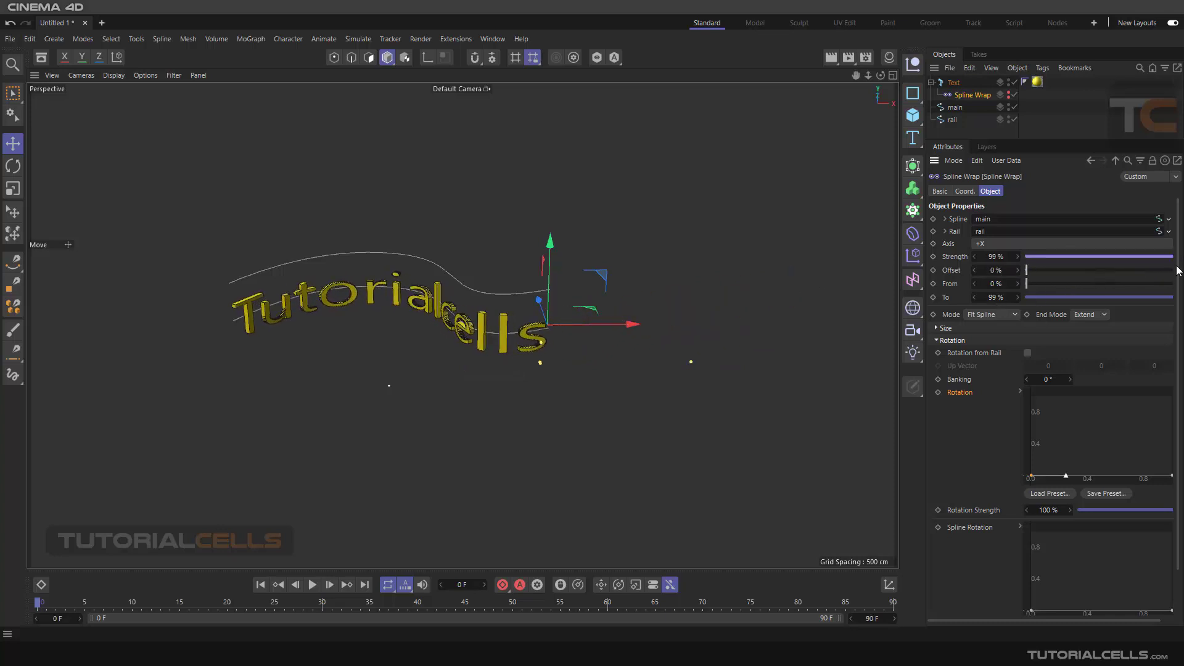
{"action": "left_click", "coordinate": [1017, 257]}
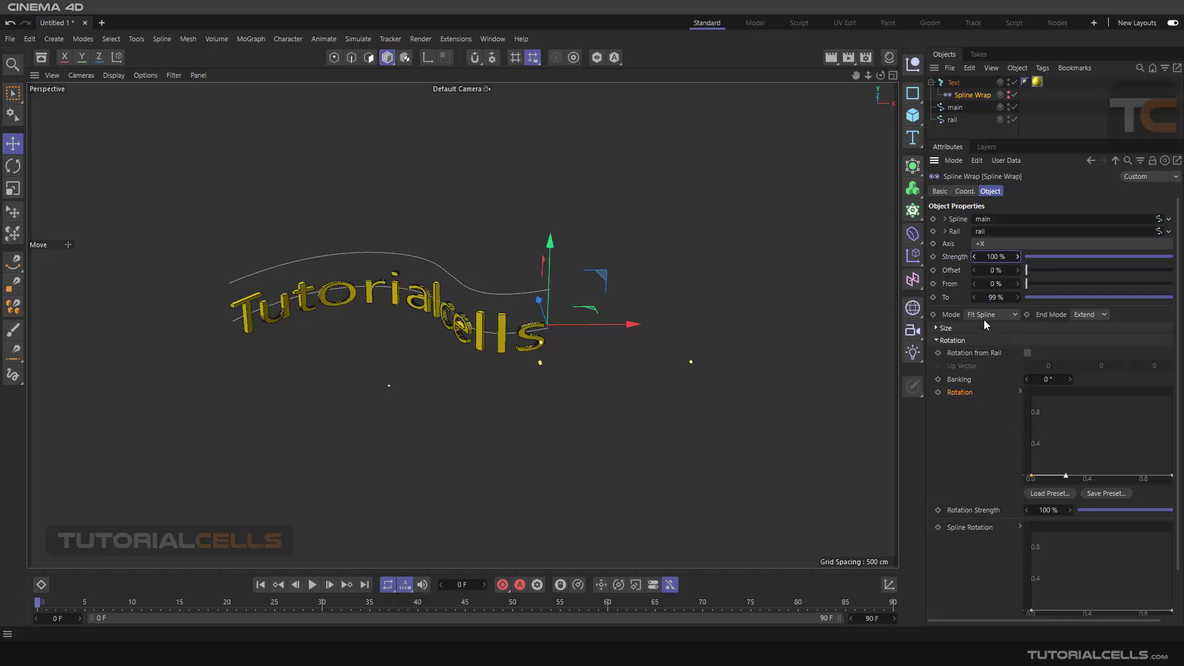
- Raise the start point of the Spline Wrap's Spline Rotation curve to 1
{"action": "scroll", "coordinate": [1003, 535], "scroll_direction": "down", "scroll_amount": 2}
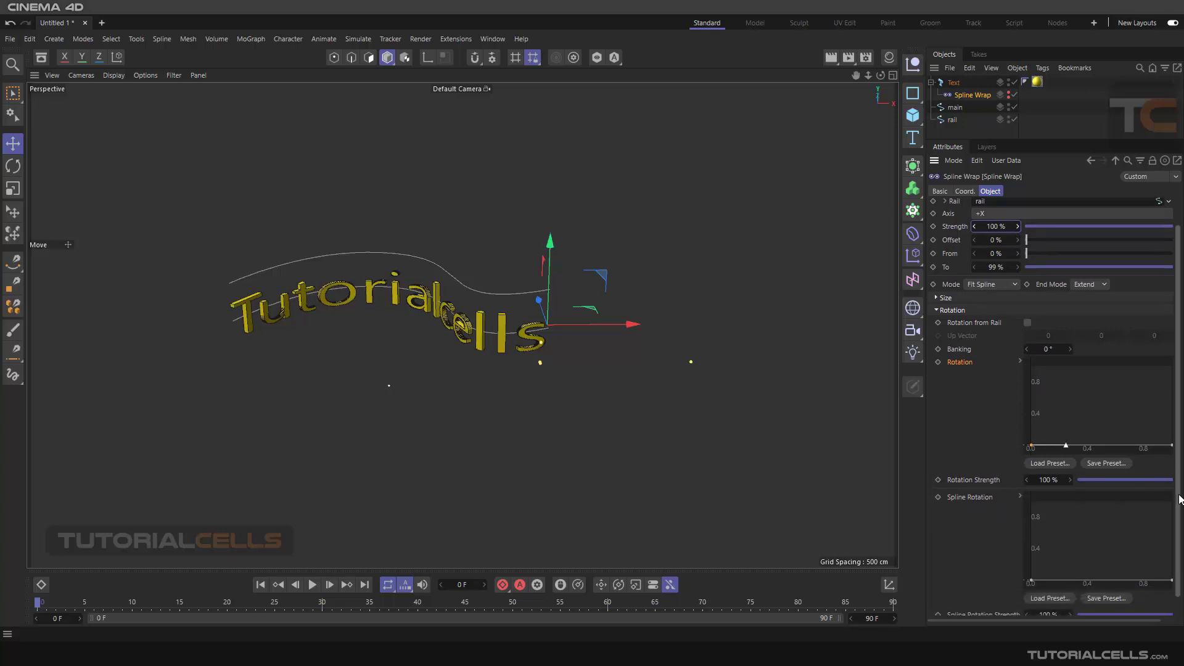
{"action": "left_click_drag", "start_coordinate": [1031, 580], "coordinate": [1008, 496]}
{"action": "left_click_drag", "start_coordinate": [344, 297], "coordinate": [458, 338], "text": "alt"}
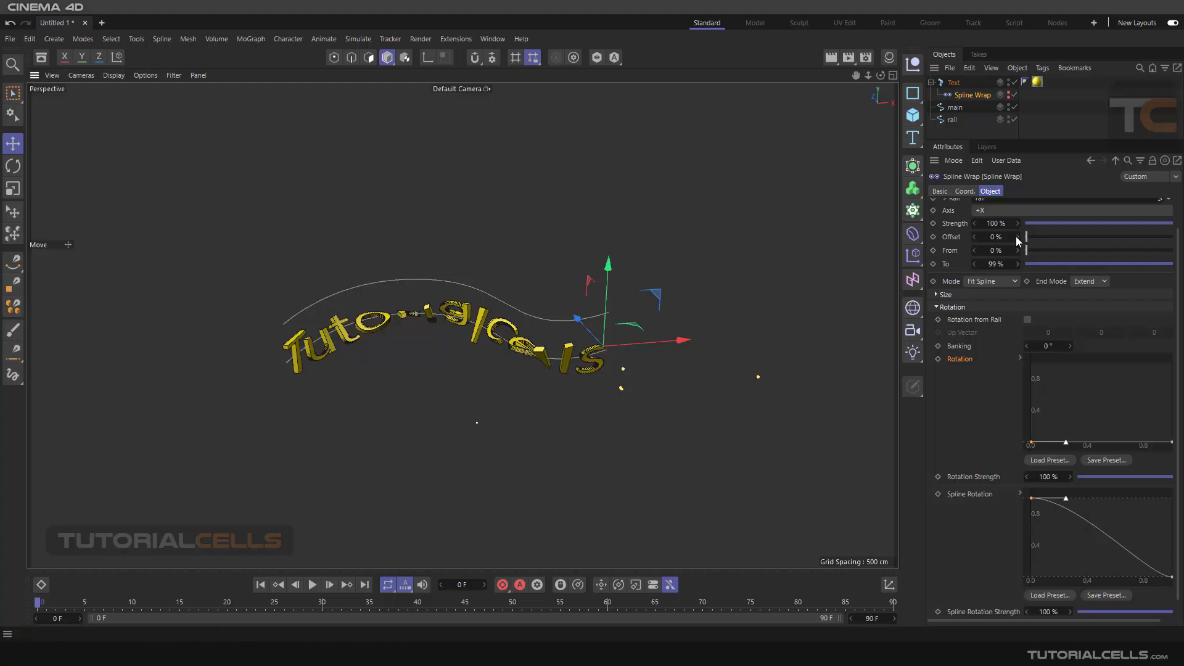
- Slide the twisted text off the spline by raising the Offset to 99%, and return the Offset to 0%
{"action": "left_click_drag", "start_coordinate": [1026, 240], "coordinate": [1181, 228]}
{"action": "middle_click_drag", "start_coordinate": [806, 292], "coordinate": [751, 301], "text": "alt"}
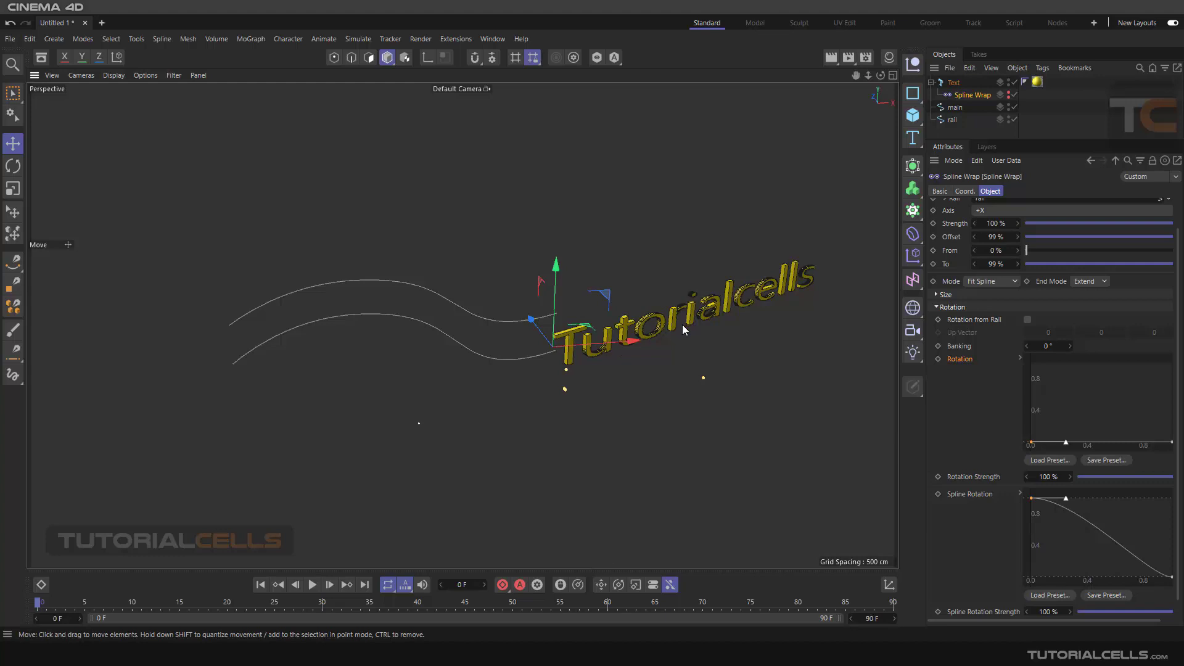
{"action": "left_click", "coordinate": [960, 495]}
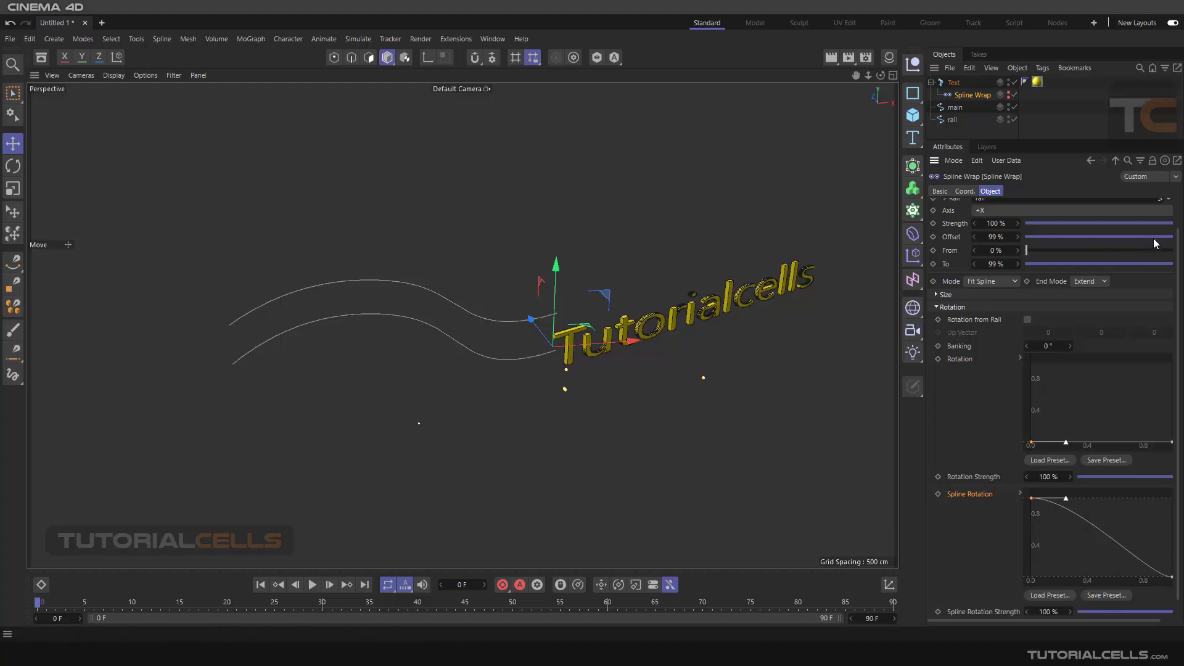
{"action": "left_click_drag", "start_coordinate": [1172, 242], "coordinate": [1016, 242]}
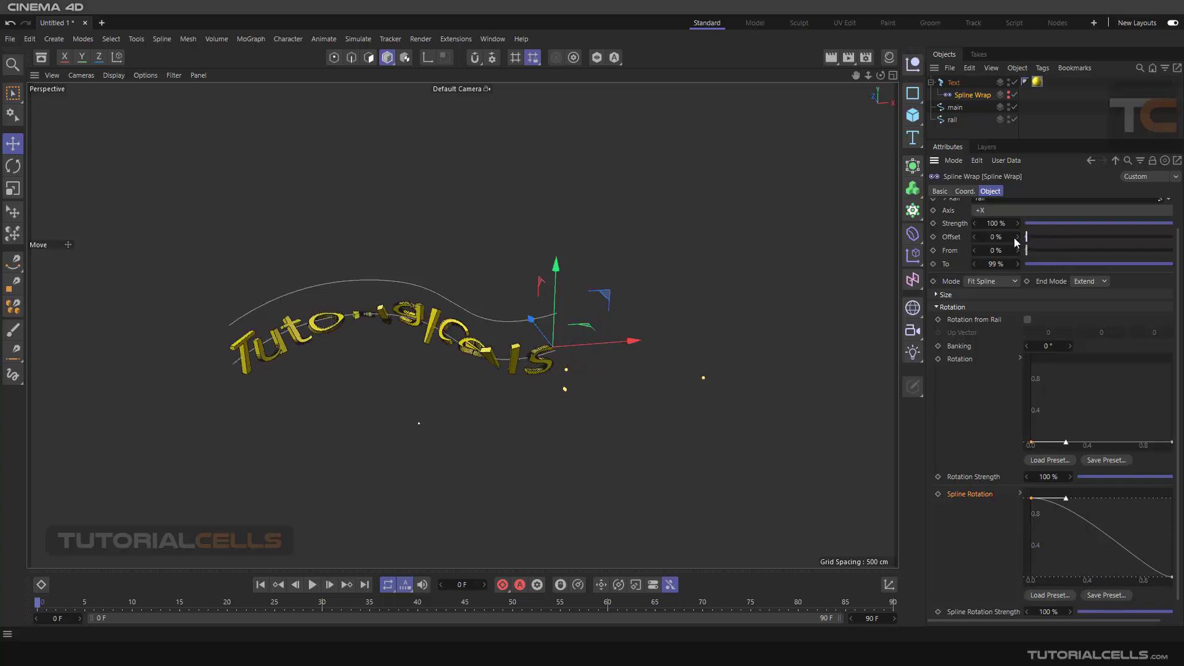
- Change the Text object's Caps Type to Regular Grid
{"action": "scroll", "coordinate": [198, 383], "scroll_direction": "up", "scroll_amount": 8}
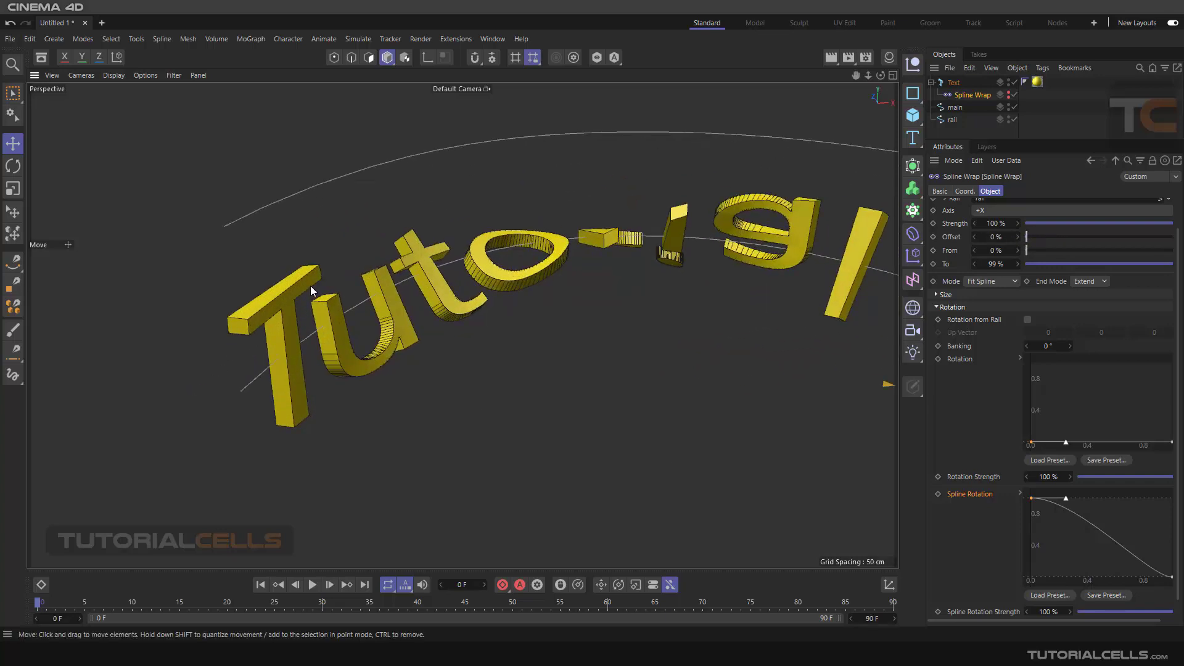
{"action": "scroll", "coordinate": [309, 286], "scroll_direction": "up", "scroll_amount": 2}
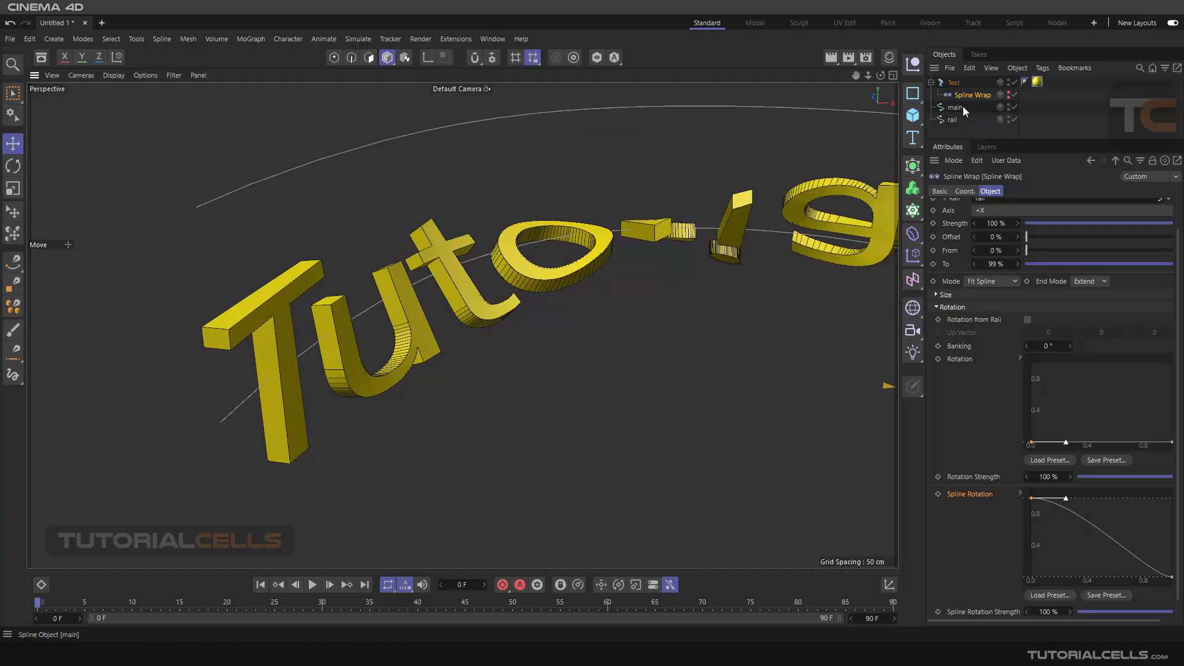
{"action": "left_click", "coordinate": [953, 83]}
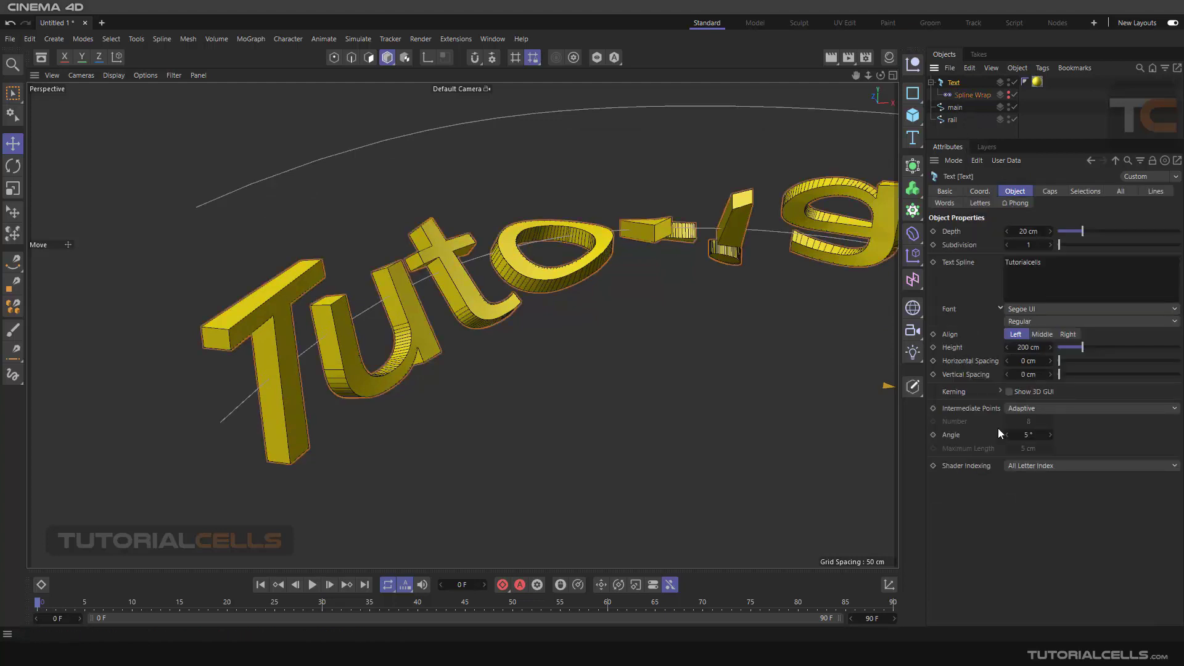
{"action": "left_click", "coordinate": [1049, 191]}
{"action": "left_click", "coordinate": [1048, 412]}
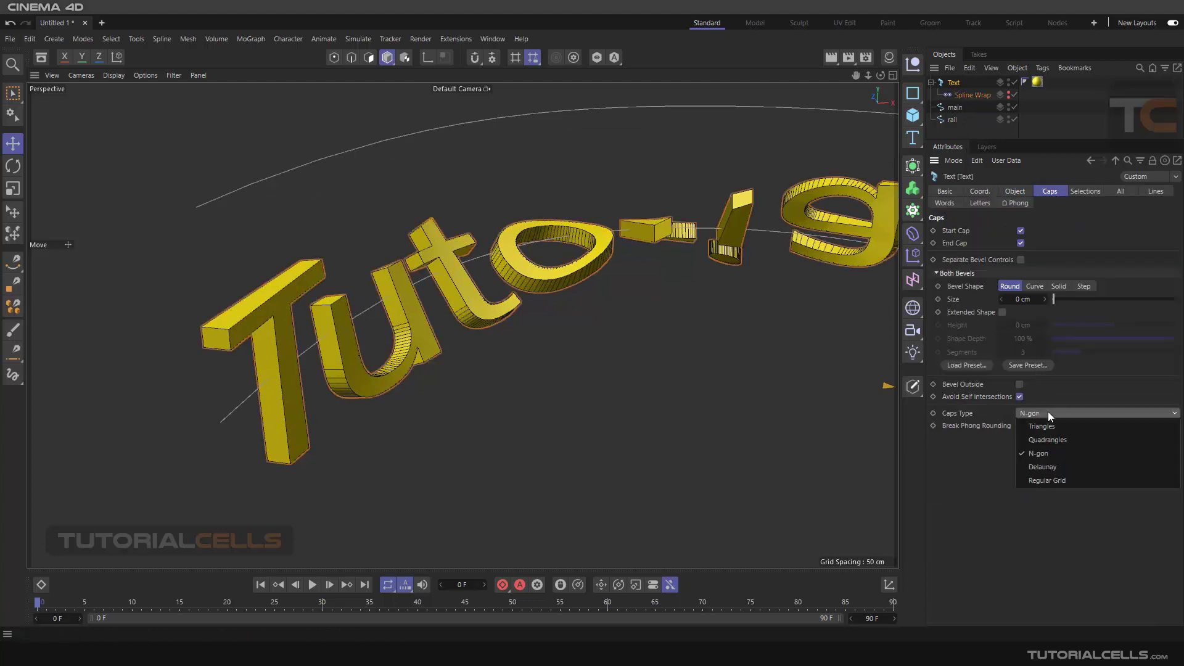
{"action": "left_click", "coordinate": [1038, 479]}
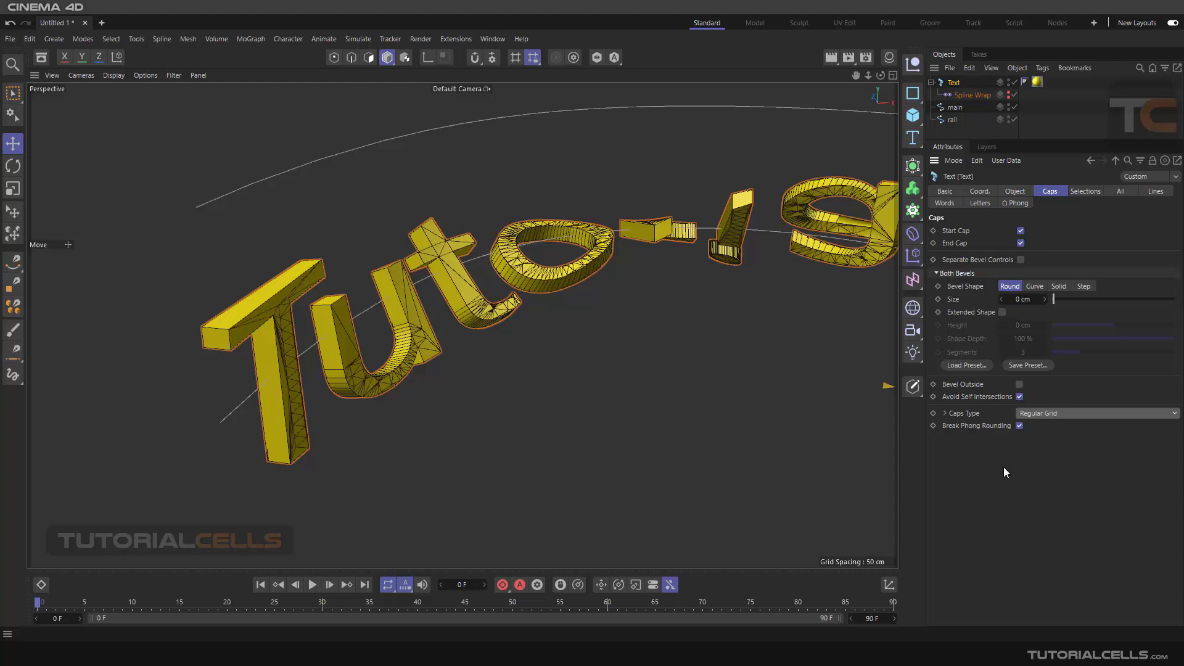
- Switch the viewport display to smooth shading without wireframe lines
{"action": "left_click", "coordinate": [113, 75]}
{"action": "left_click", "coordinate": [133, 95]}
{"action": "scroll", "coordinate": [652, 330], "scroll_direction": "down", "scroll_amount": 2}
{"action": "scroll", "coordinate": [754, 290], "scroll_direction": "down", "scroll_amount": 6}
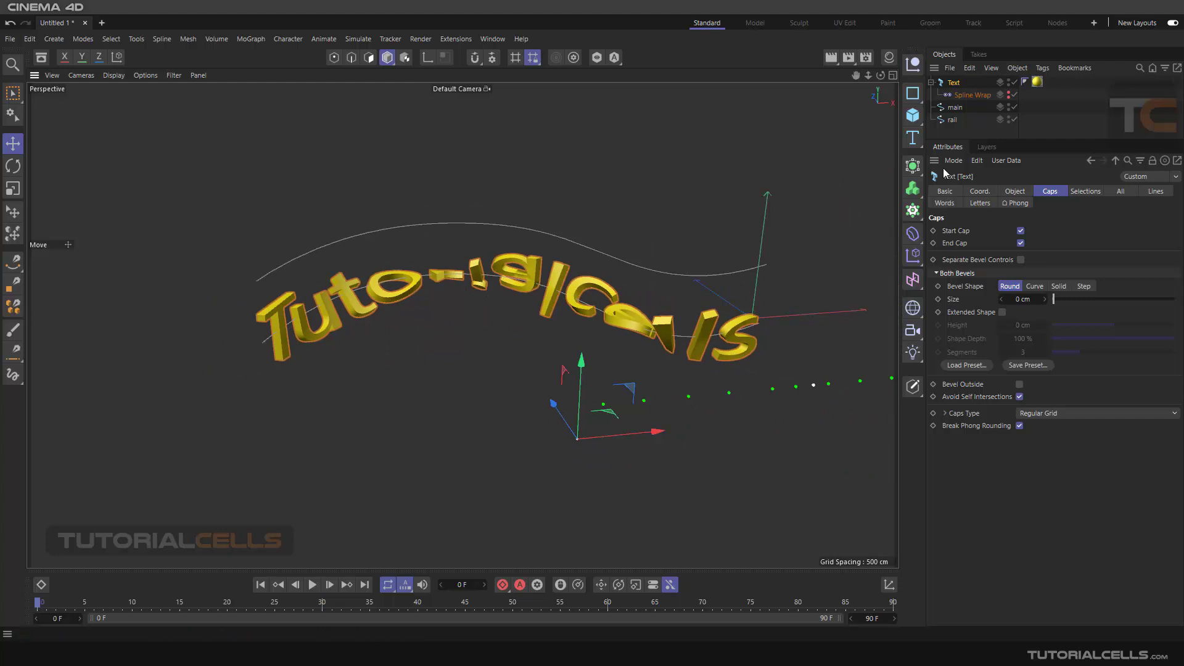
- Lower the start point of the Spline Wrap's Spline Rotation curve back to 0
{"action": "left_click", "coordinate": [969, 95]}
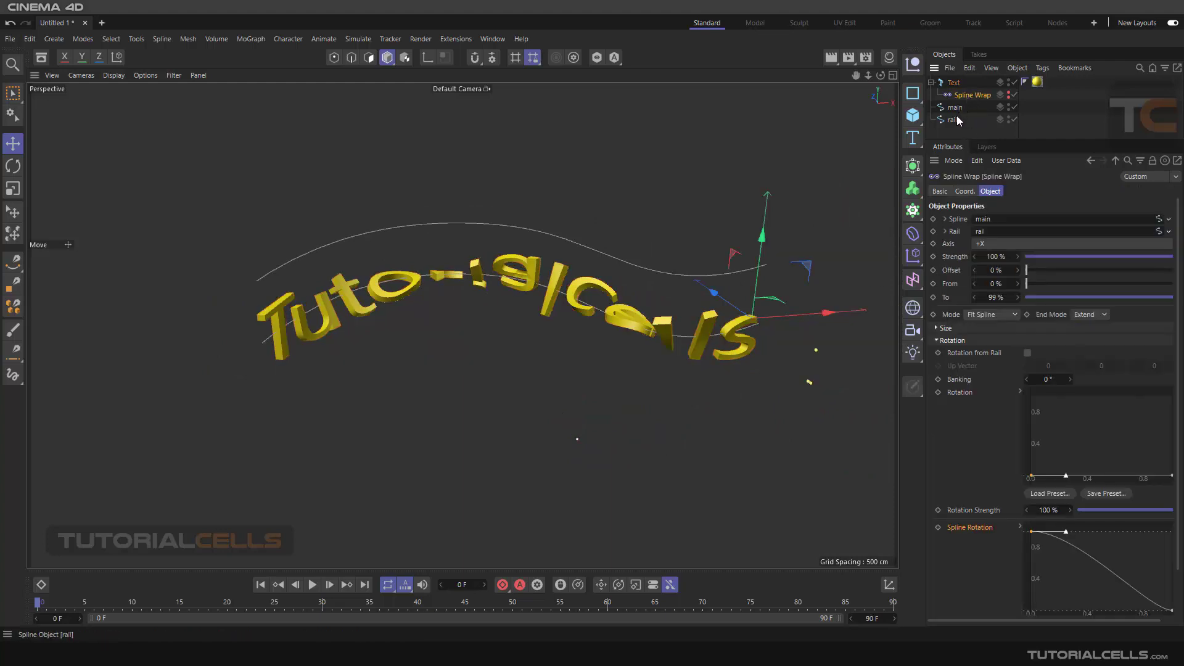
{"action": "scroll", "coordinate": [820, 314], "scroll_direction": "down", "scroll_amount": 2}
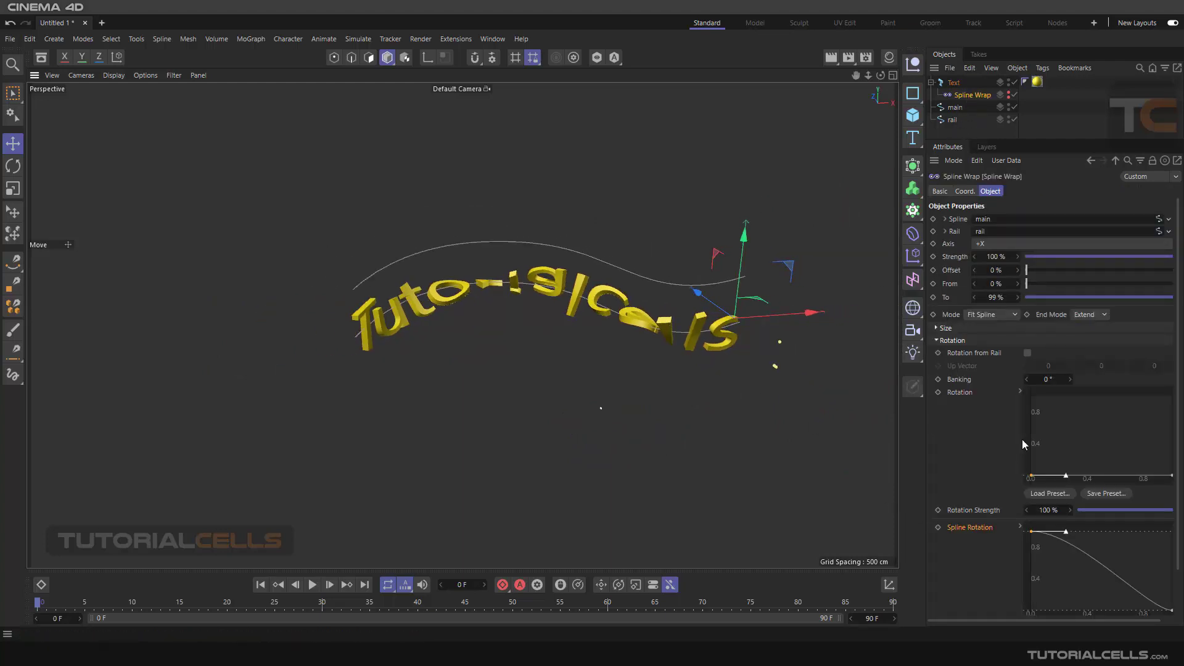
{"action": "scroll", "coordinate": [994, 530], "scroll_direction": "down", "scroll_amount": 2}
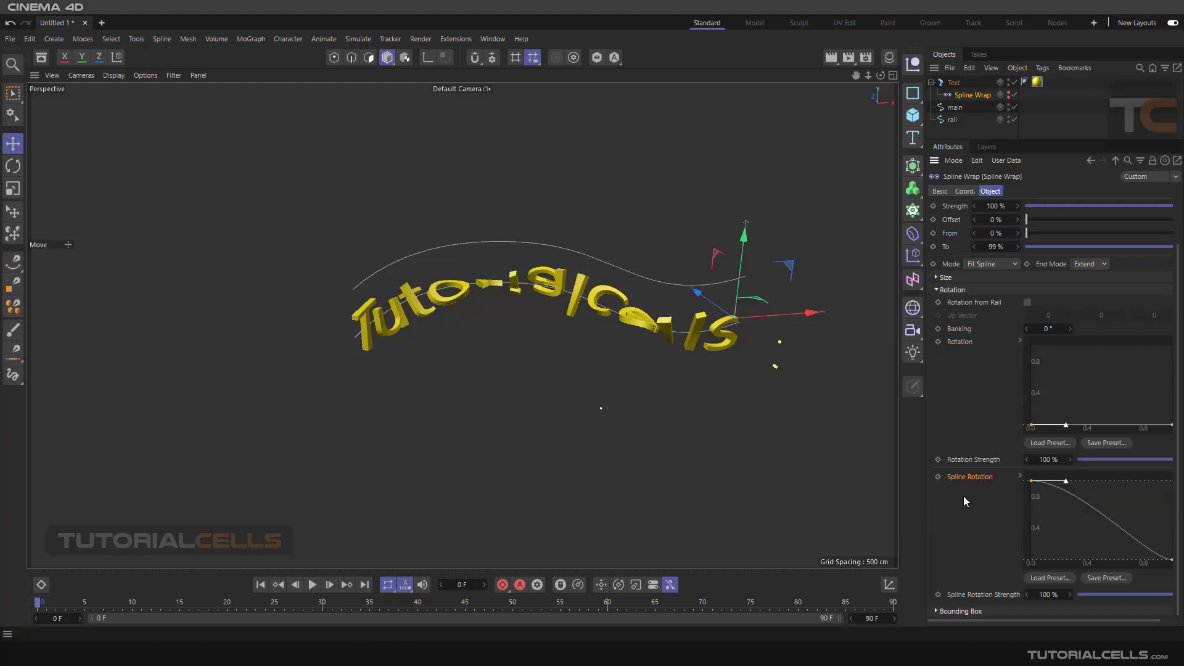
{"action": "mouse_move", "coordinate": [1172, 594]}
{"action": "left_mouse_down"}
{"action": "mouse_move", "coordinate": [1061, 603]}
{"action": "mouse_move", "coordinate": [1178, 591]}
{"action": "left_mouse_up"}
{"action": "left_click_drag", "start_coordinate": [1030, 481], "coordinate": [1013, 561]}
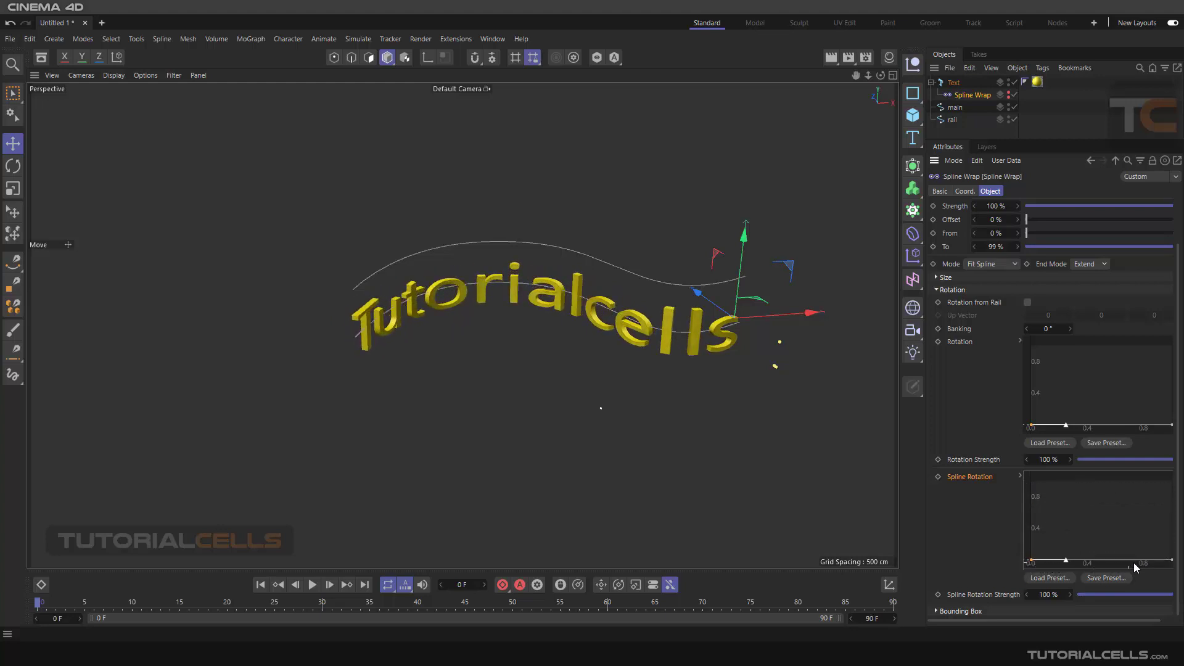
- Collapse the Spline Wrap's Rotation settings, and expand its Size settings with Scale from Rail enabled
{"action": "scroll", "coordinate": [727, 374], "scroll_direction": "down", "scroll_amount": 2}
{"action": "scroll", "coordinate": [672, 338], "scroll_direction": "up", "scroll_amount": 2}
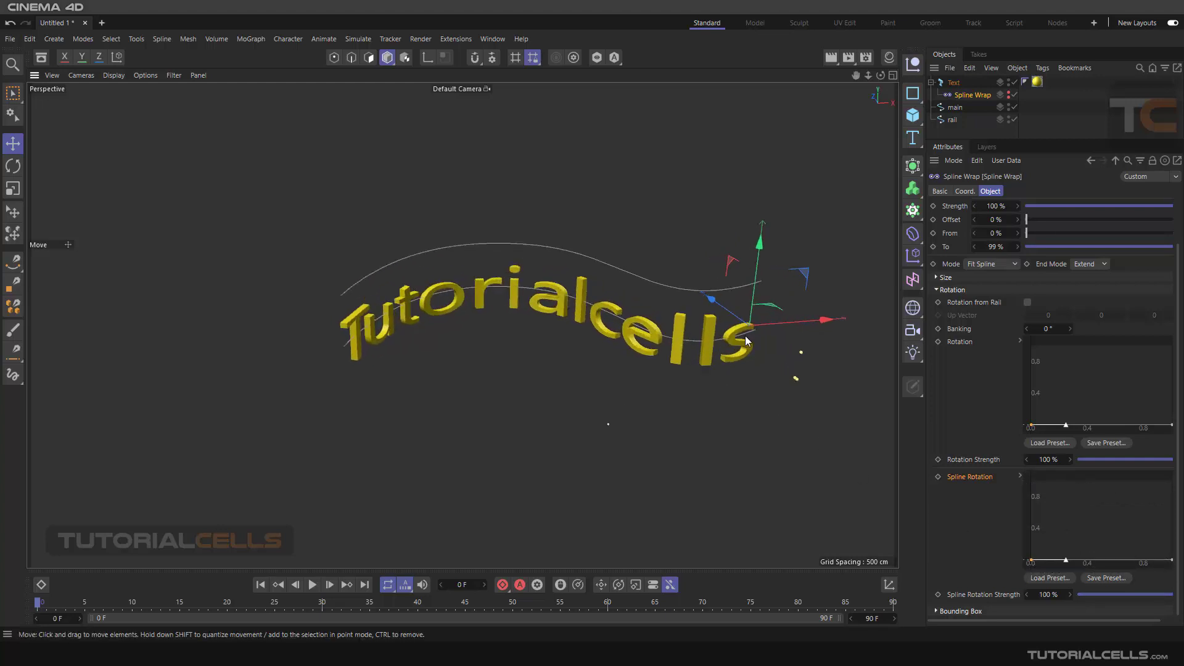
{"action": "middle_click_drag", "start_coordinate": [744, 335], "coordinate": [723, 338], "text": "alt"}
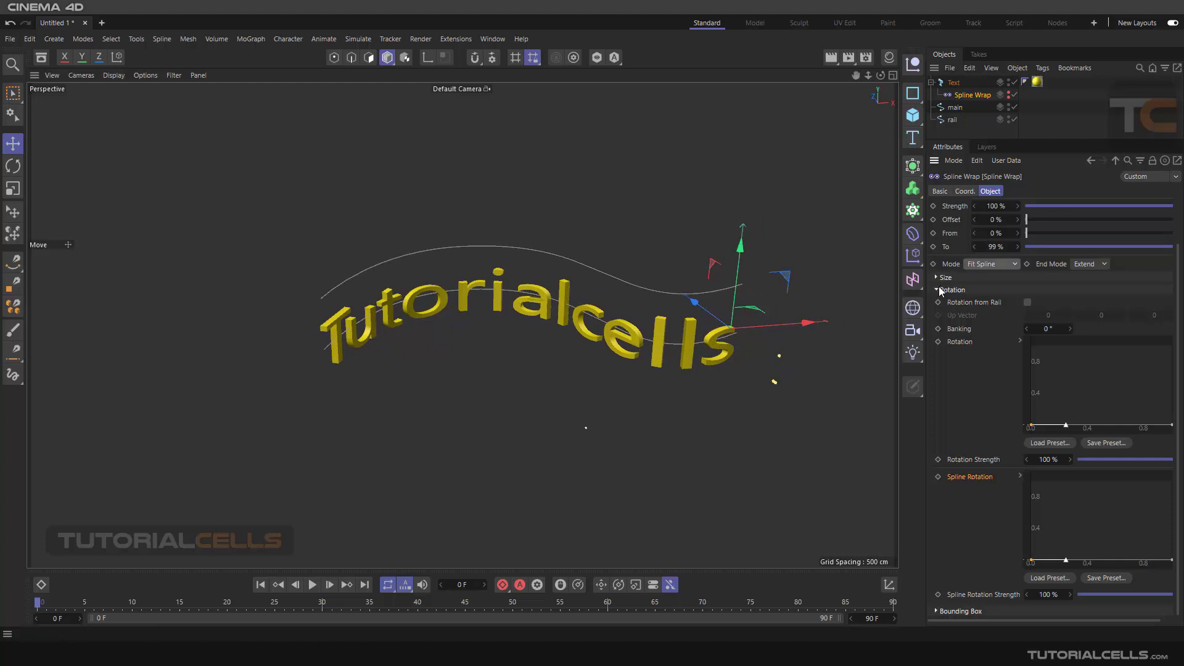
{"action": "left_click", "coordinate": [938, 287]}
{"action": "left_click", "coordinate": [935, 328]}
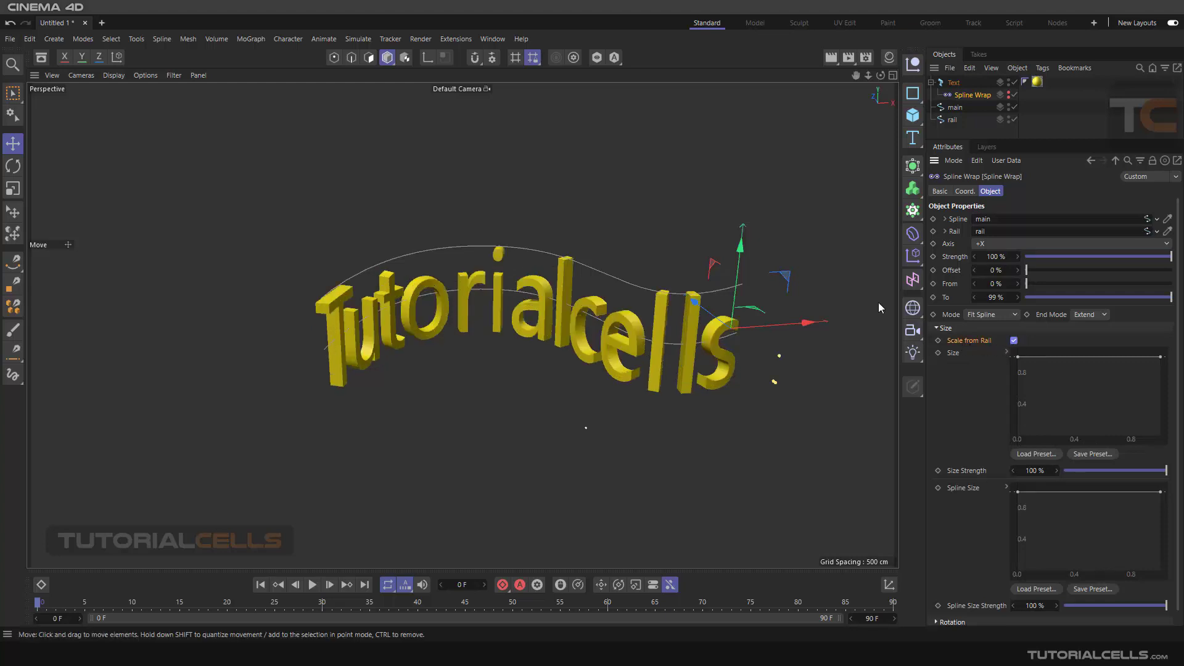
- Move the rail spline vertically to vary the text's scale, and disable Scale from Rail on the Spline Wrap
{"action": "left_click", "coordinate": [952, 120]}
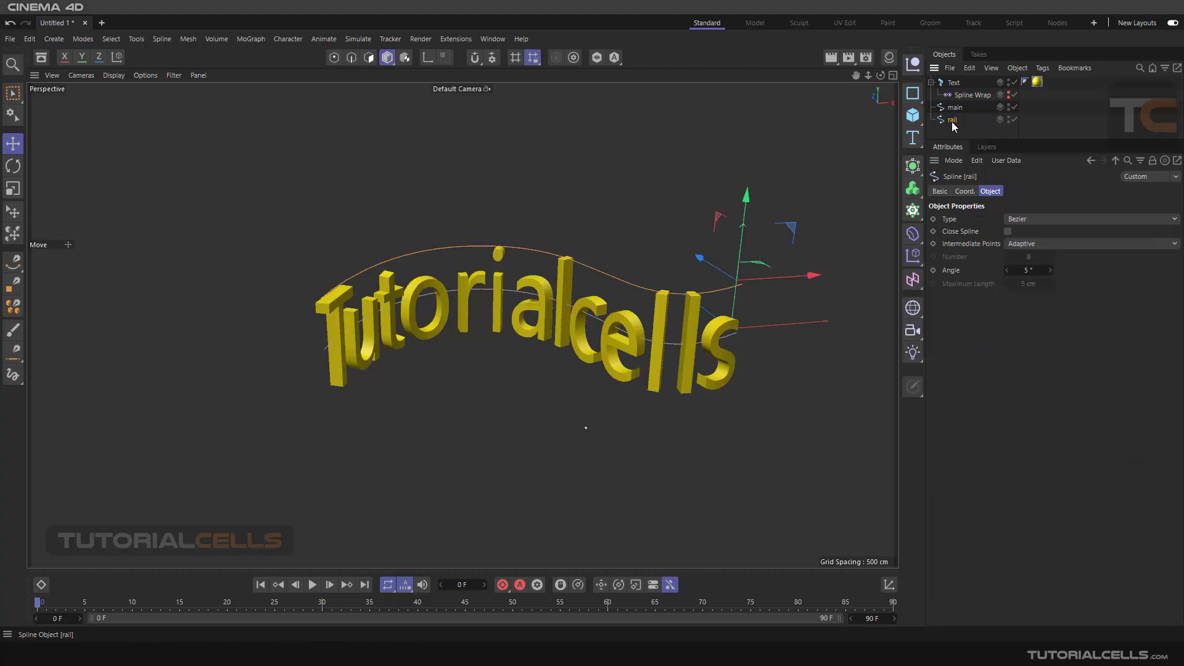
{"action": "left_click_drag", "start_coordinate": [743, 259], "coordinate": [760, 217]}
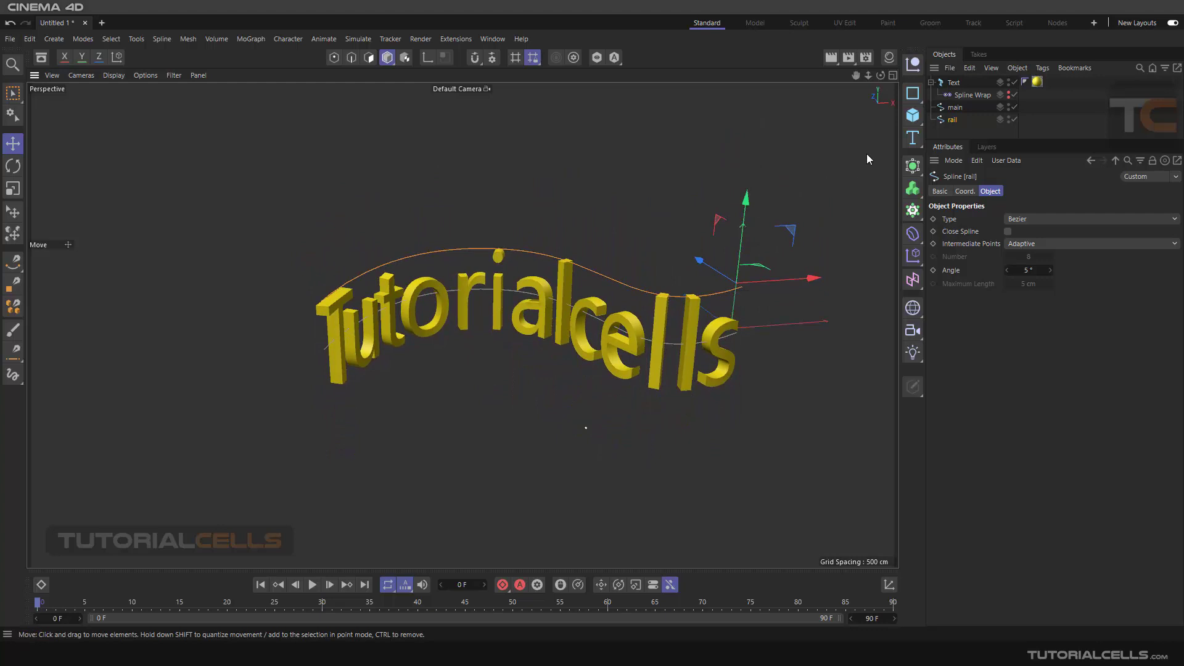
{"action": "left_click", "coordinate": [971, 95]}
{"action": "left_click", "coordinate": [1014, 340]}
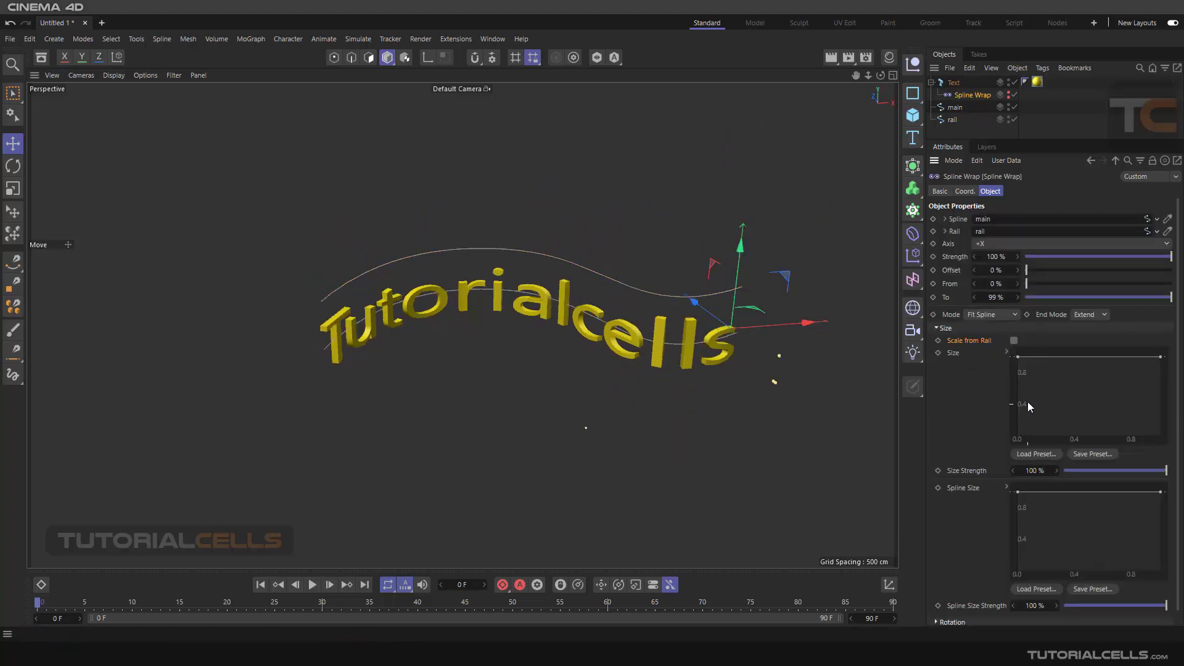
- Open the Size curve in its own window, lowering its end point to about 0.3 and its start point to Y 0.984
{"action": "right_click", "coordinate": [1044, 394]}
{"action": "left_click", "coordinate": [1066, 632]}
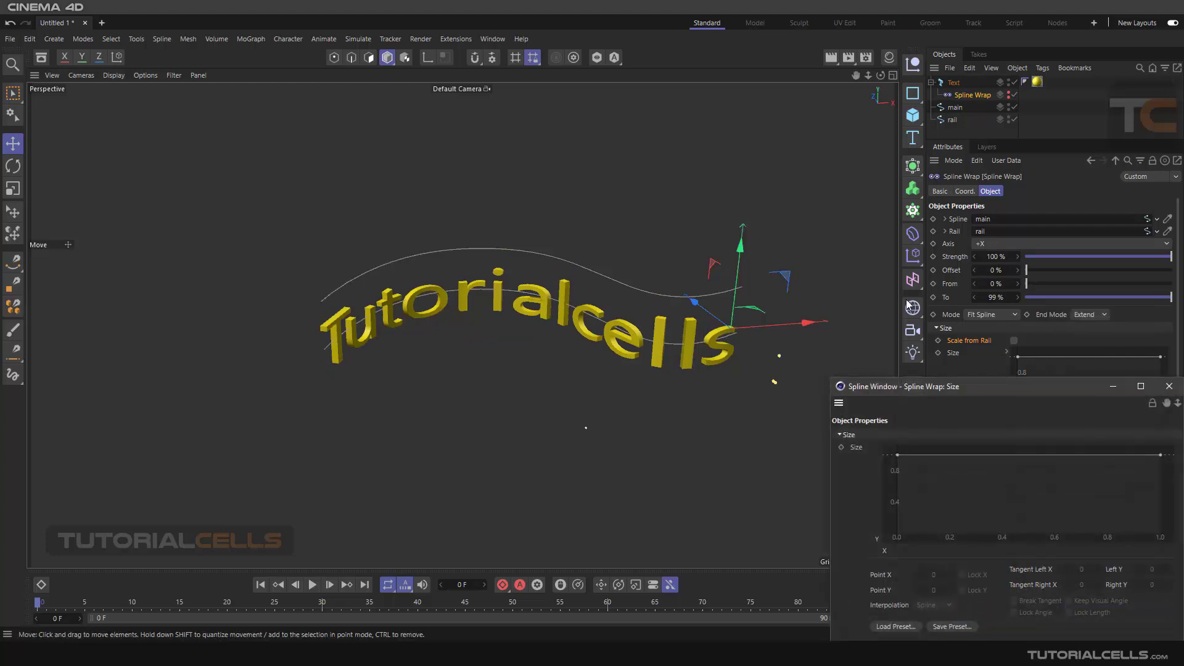
{"action": "left_click_drag", "start_coordinate": [928, 310], "coordinate": [871, 261]}
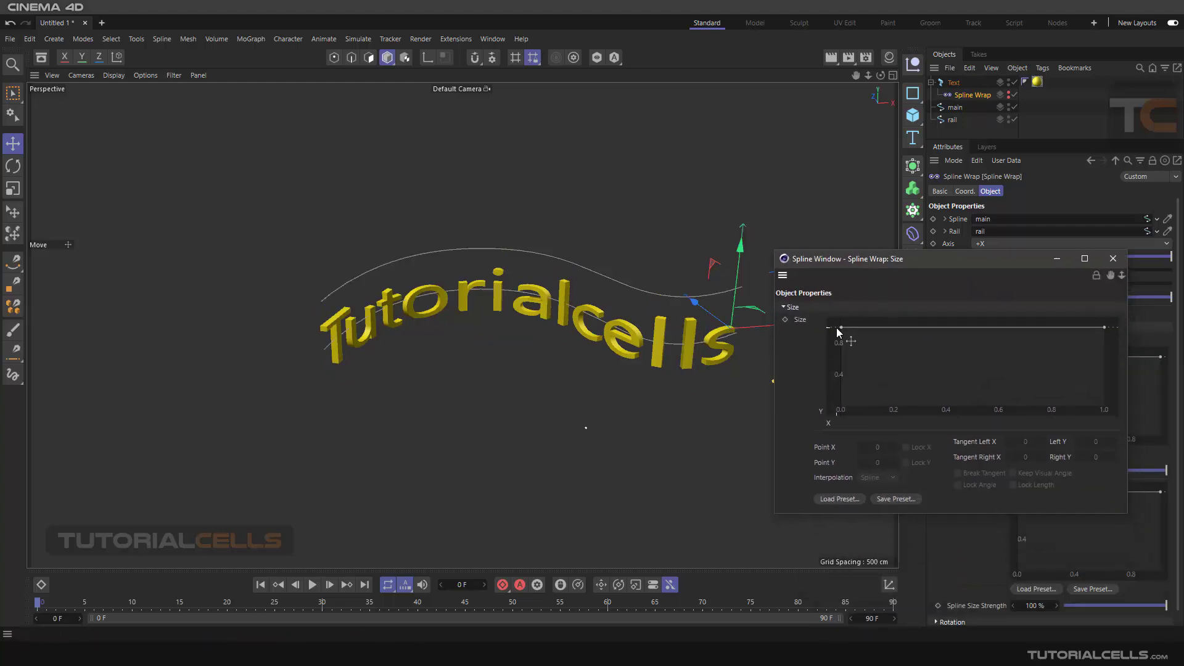
{"action": "left_click_drag", "start_coordinate": [1069, 328], "coordinate": [1042, 317]}
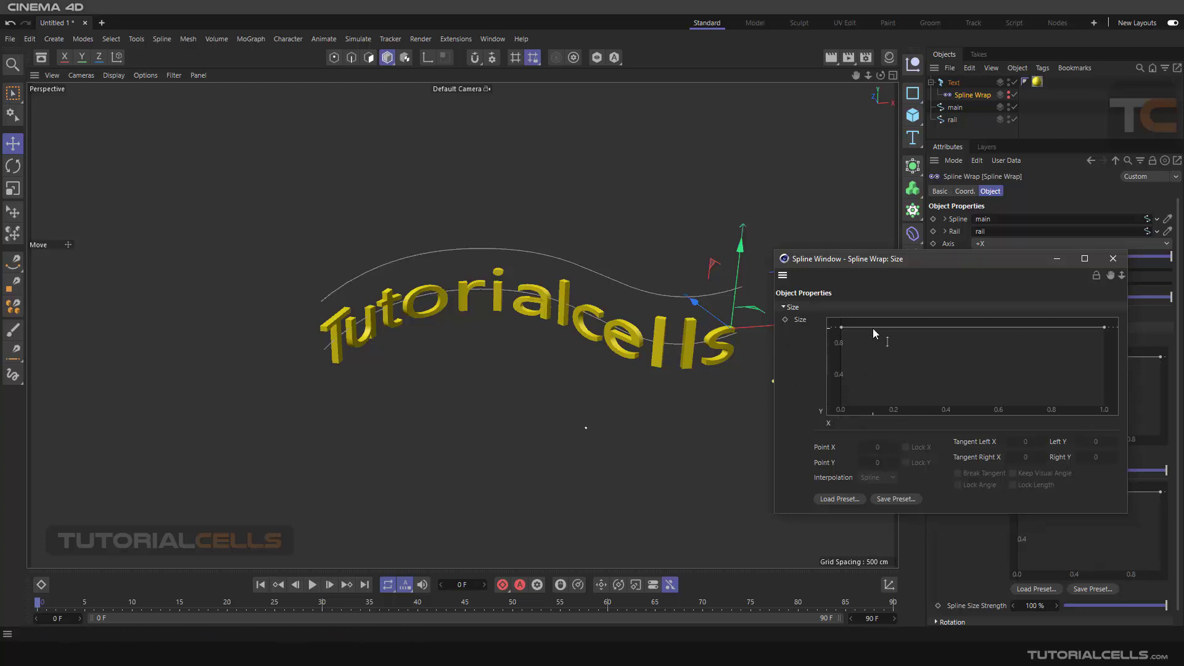
{"action": "left_click_drag", "start_coordinate": [872, 328], "coordinate": [853, 312]}
{"action": "left_click_drag", "start_coordinate": [1108, 328], "coordinate": [1104, 385]}
{"action": "mouse_move", "coordinate": [841, 328]}
{"action": "left_mouse_down"}
{"action": "mouse_move", "coordinate": [841, 370]}
{"action": "mouse_move", "coordinate": [837, 328]}
{"action": "left_mouse_up"}
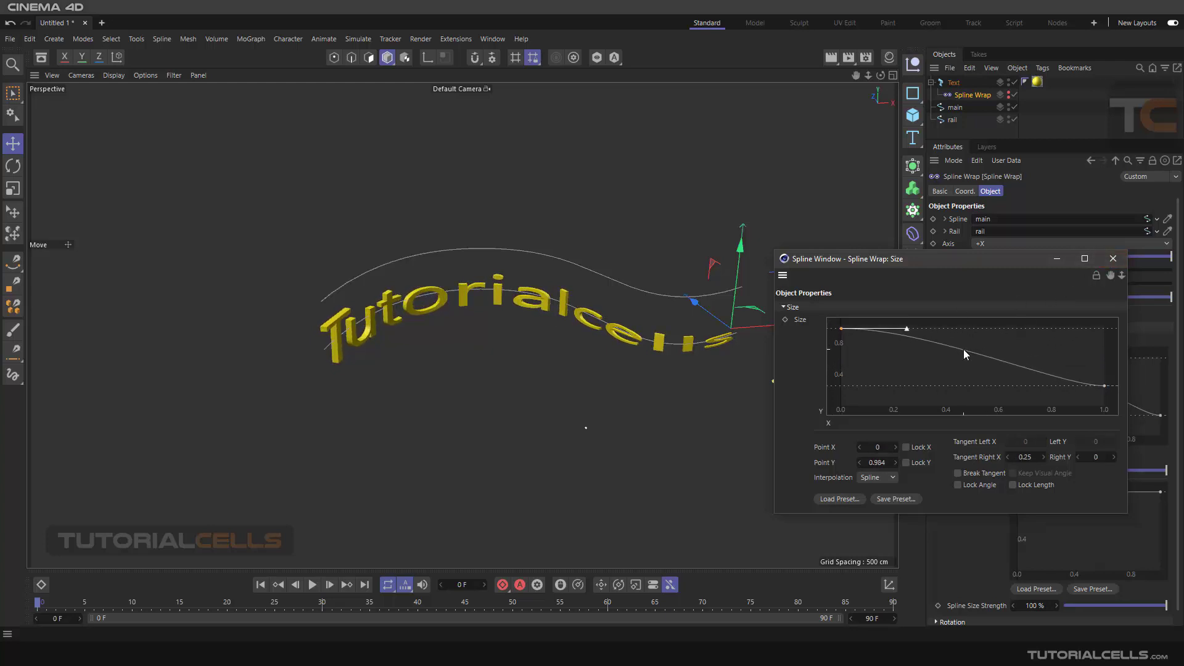
- Add two middle points to the Size curve, one at X 0.689, Y 0.552, and raise the end point to Y 1
{"action": "left_click_drag", "start_coordinate": [963, 352], "coordinate": [957, 372], "text": "ctrl"}
{"action": "left_click_drag", "start_coordinate": [1028, 383], "coordinate": [1023, 363], "text": "ctrl"}
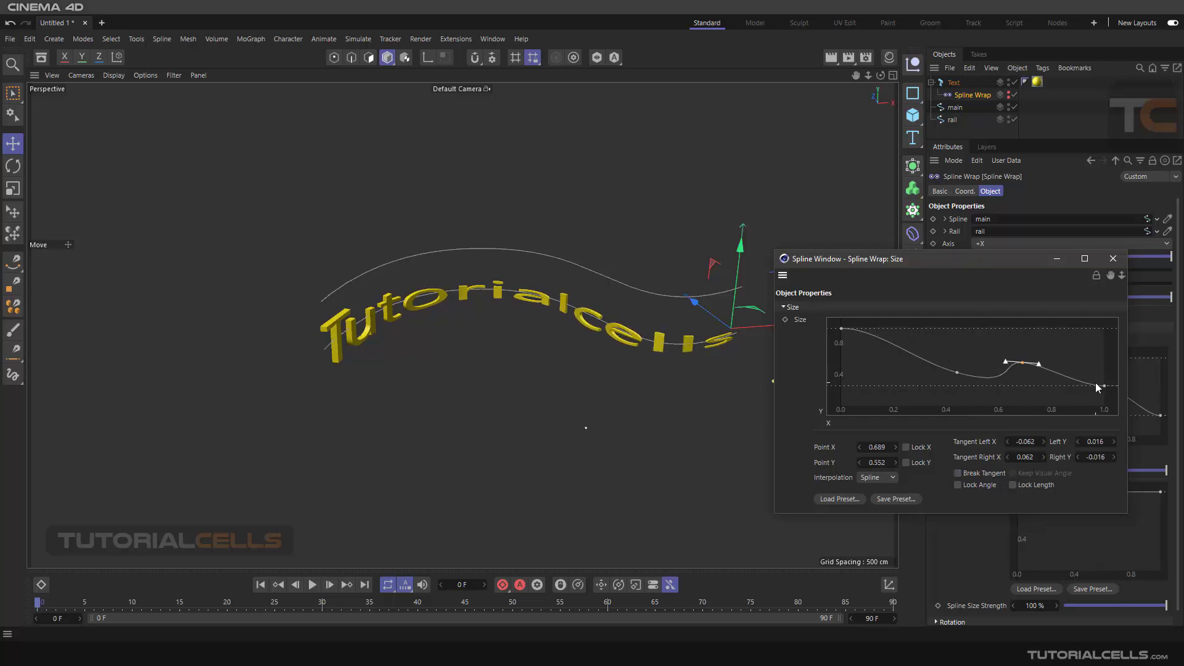
{"action": "left_click_drag", "start_coordinate": [1103, 386], "coordinate": [1107, 330]}
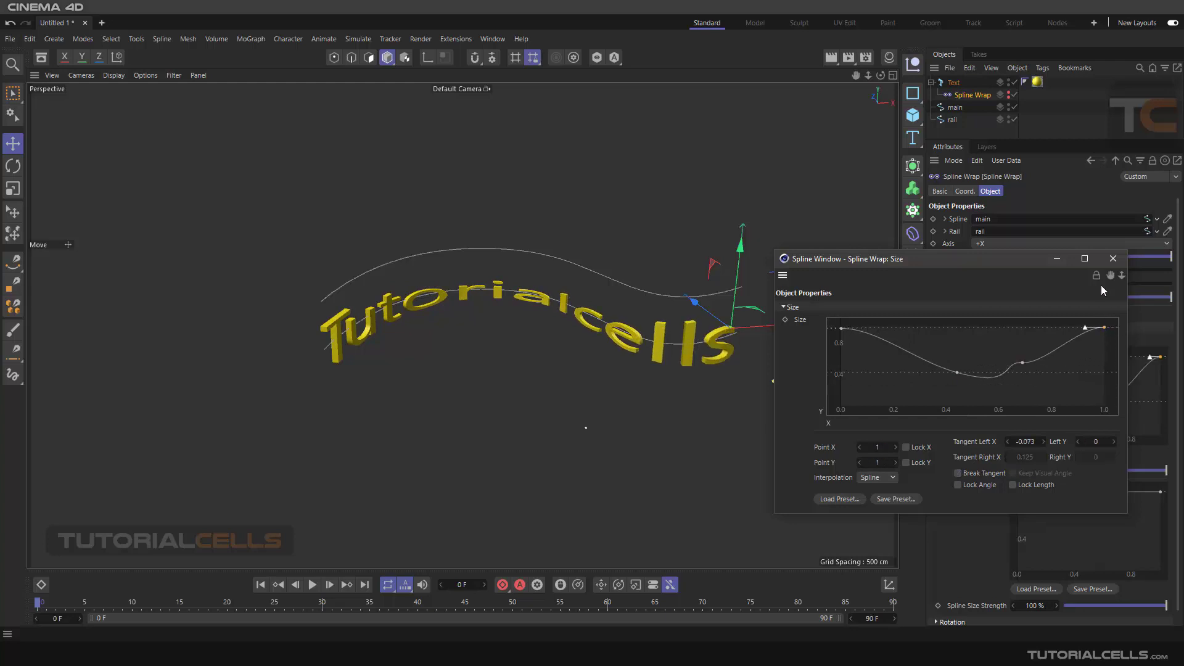
{"action": "left_click", "coordinate": [1112, 259]}
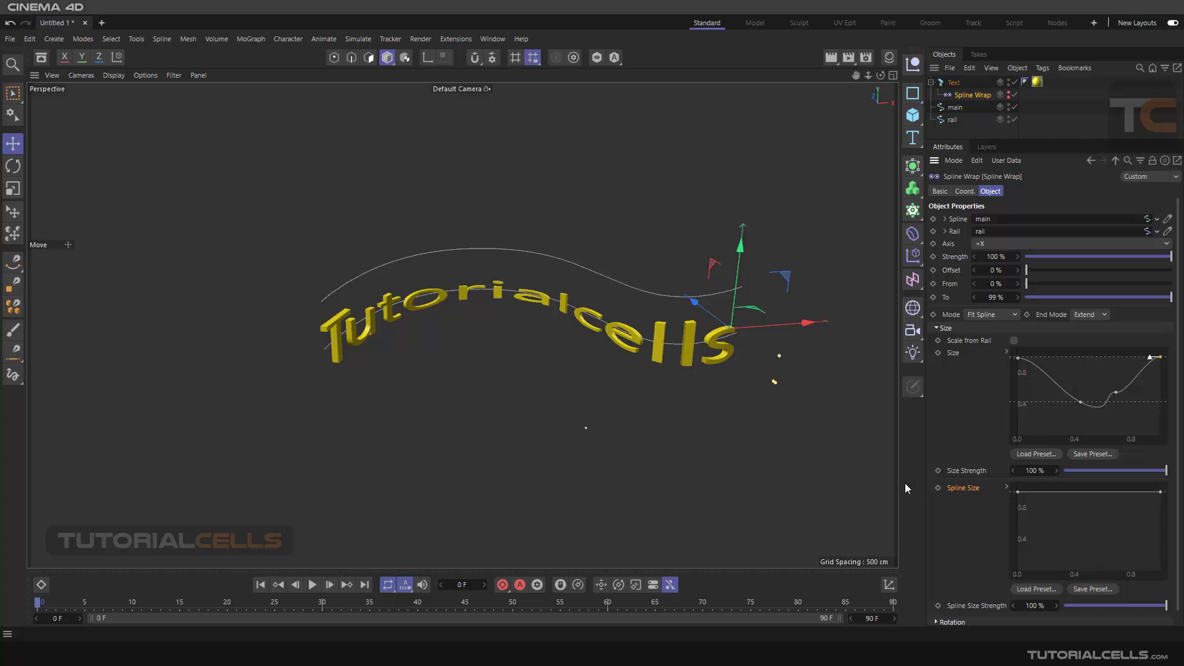
- Slide the resized text along the spline by raising the Spline Wrap's Offset to 100%
{"action": "middle_click_drag", "start_coordinate": [560, 320], "coordinate": [468, 320], "text": "alt"}
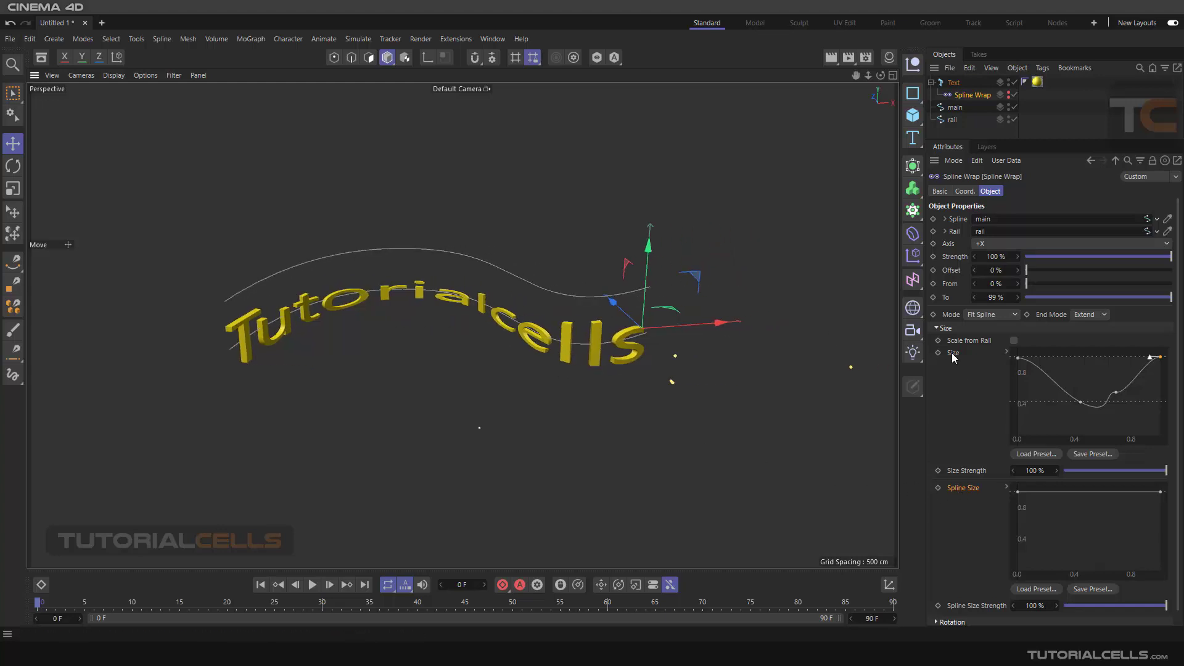
{"action": "left_click_drag", "start_coordinate": [1026, 272], "coordinate": [1177, 276]}
{"action": "middle_click_drag", "start_coordinate": [897, 302], "coordinate": [716, 323], "text": "alt"}
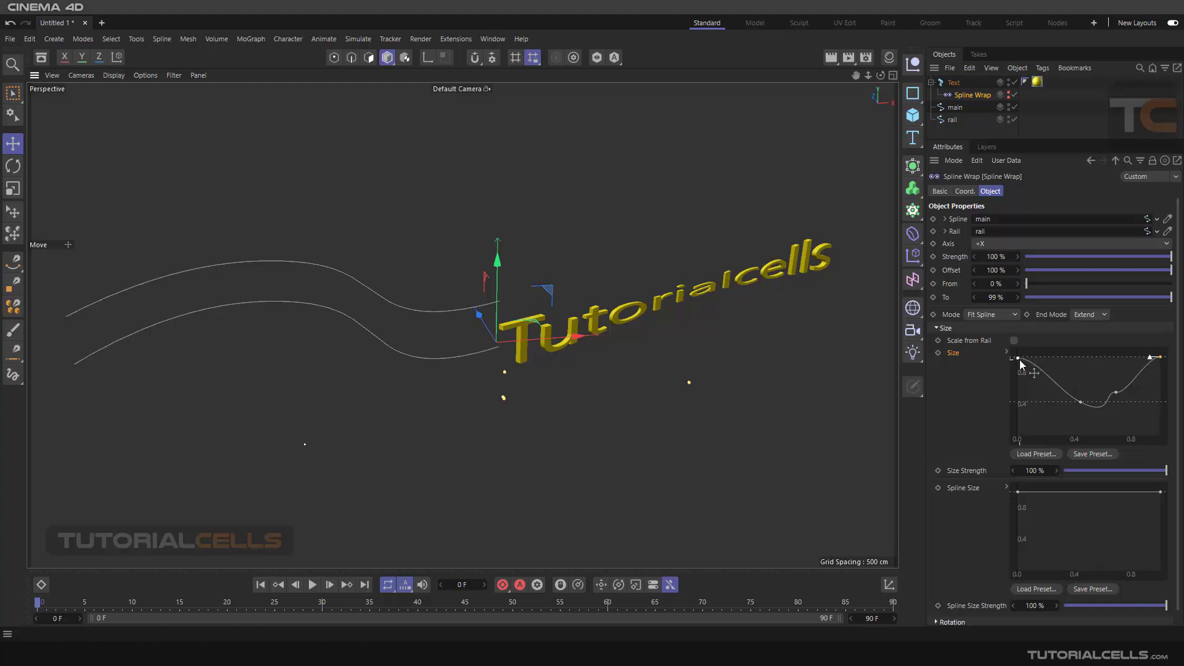
- Delete the two middle points from the Spline Wrap's Size curve so the text keeps a uniform size
{"action": "left_click", "coordinate": [1081, 403]}
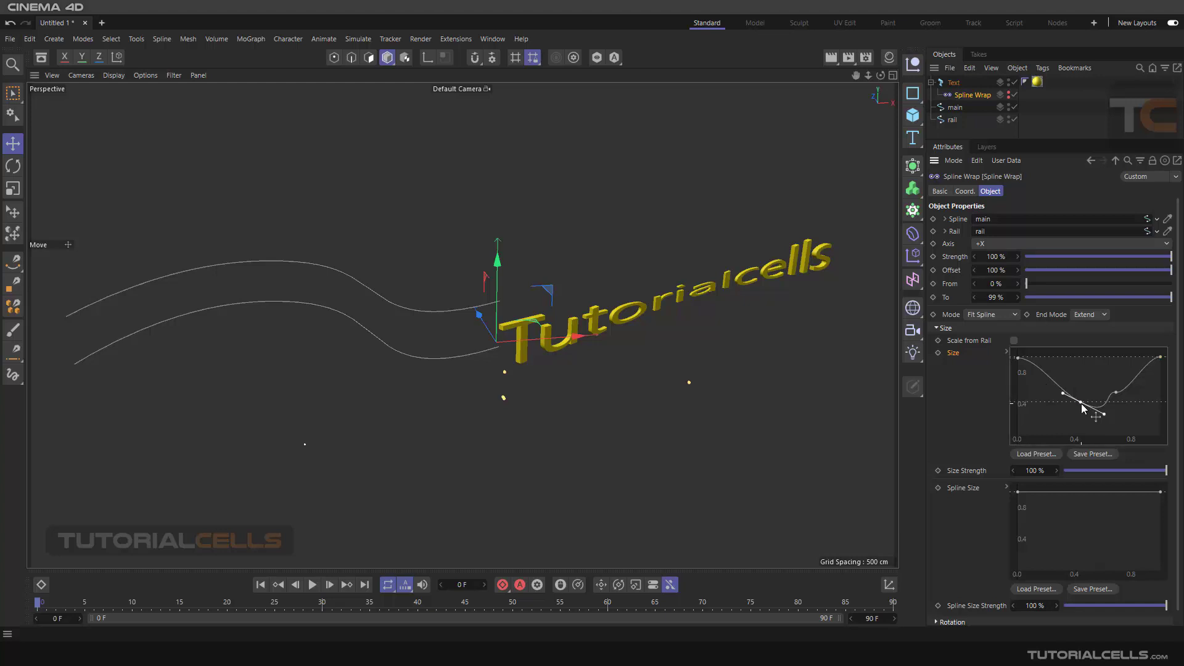
{"action": "key", "text": "Delete"}
{"action": "left_click", "coordinate": [1116, 392]}
{"action": "key", "text": "Delete"}
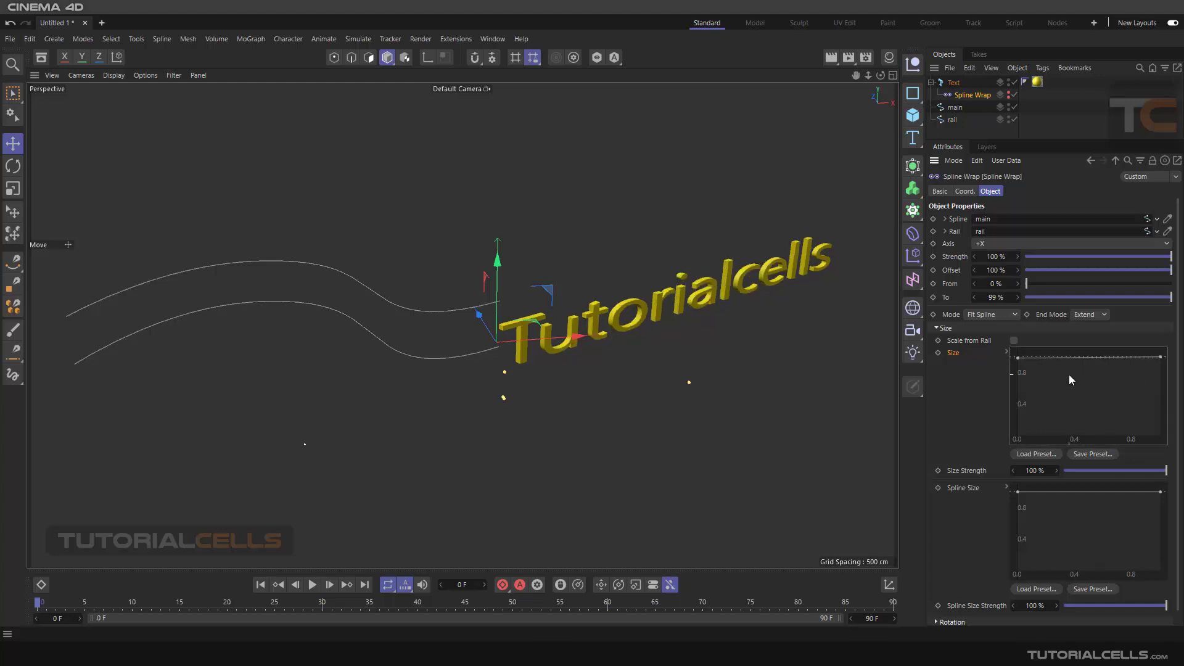
{"action": "left_click", "coordinate": [1031, 357], "text": "ctrl"}
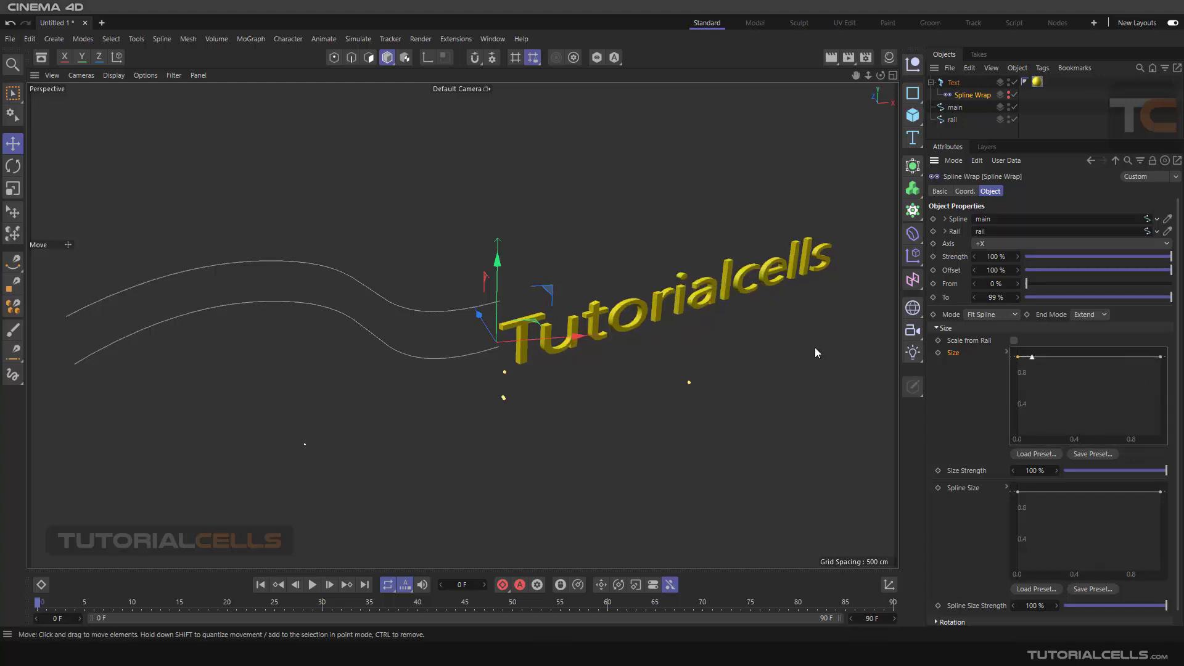
- Shape the Spline Size curve into a valley with two middle points at about 0.35, keeping both end points at full height
{"action": "left_click", "coordinate": [1160, 493]}
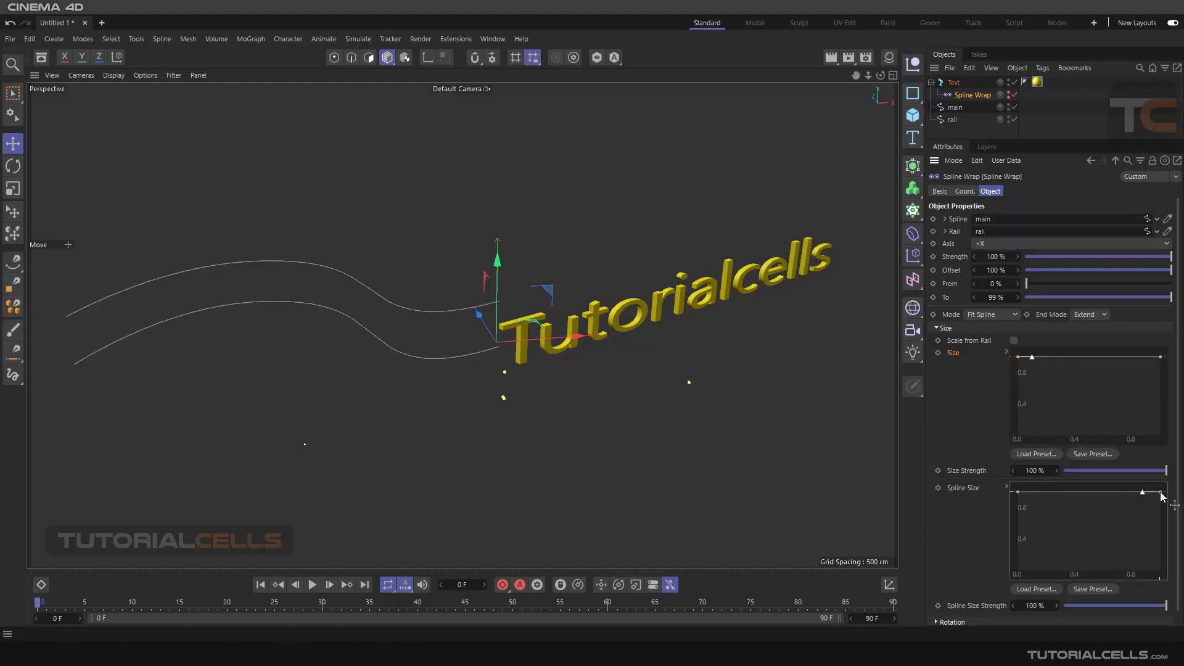
{"action": "left_click_drag", "start_coordinate": [1162, 496], "coordinate": [1128, 544]}
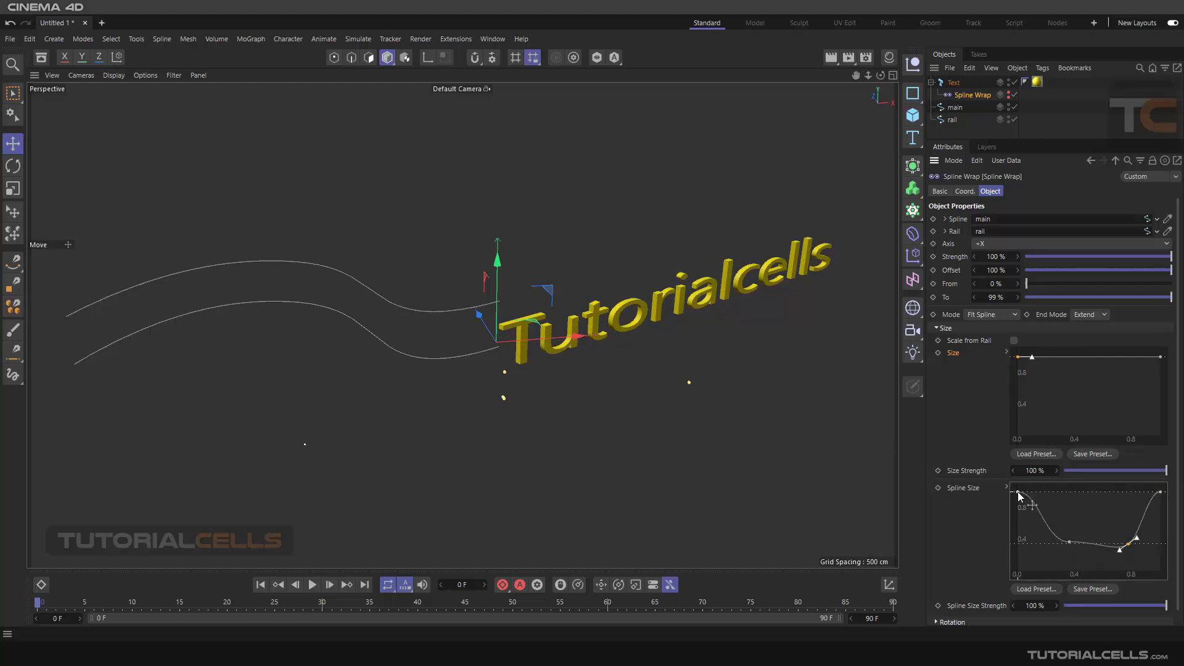
{"action": "left_click", "coordinate": [1160, 491]}
- Bring the text back onto the main spline by setting the Spline Wrap's Offset to 0%
{"action": "scroll", "coordinate": [687, 293], "scroll_direction": "down", "scroll_amount": 2}
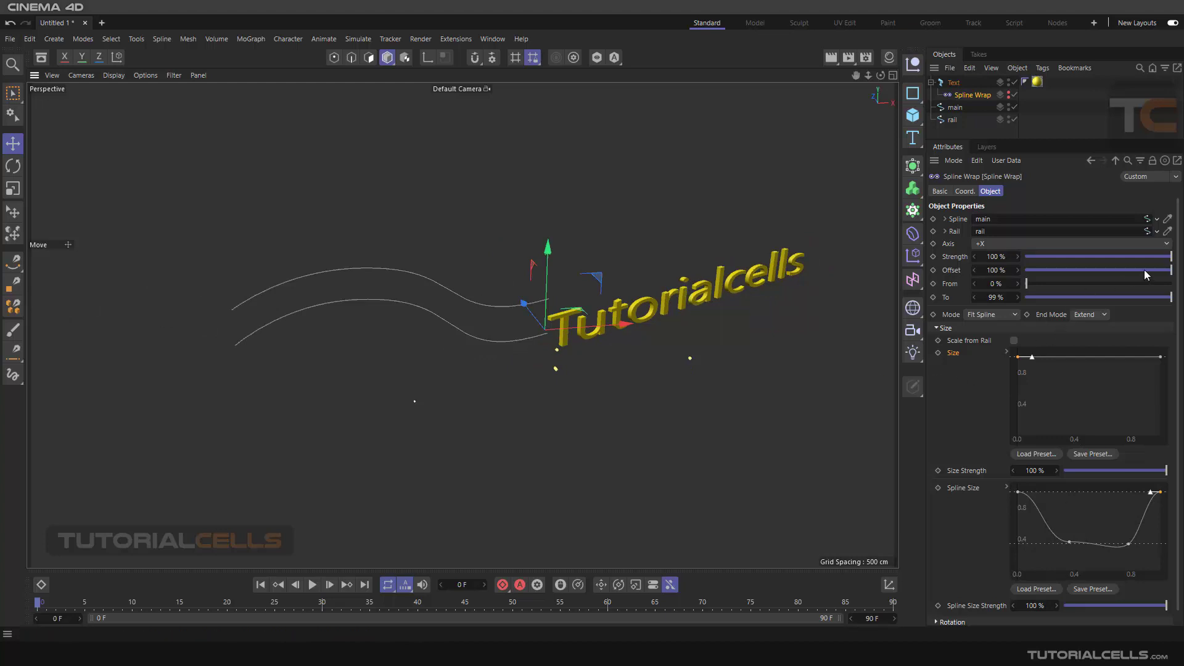
{"action": "left_click_drag", "start_coordinate": [1145, 275], "coordinate": [1026, 276]}
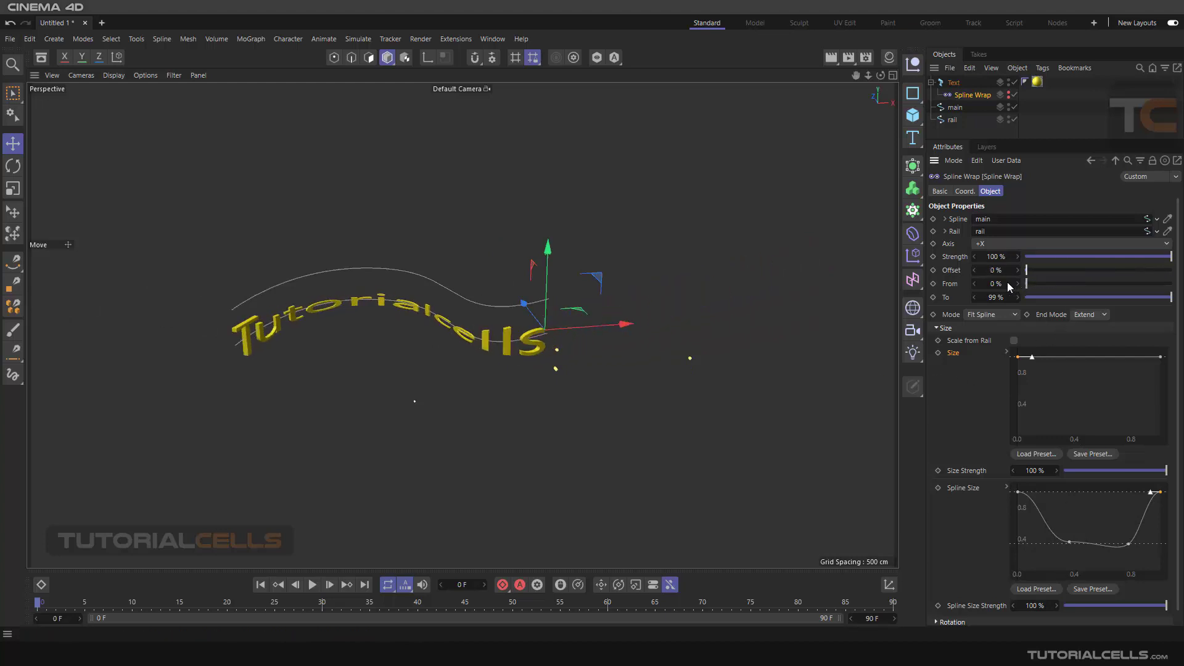
{"action": "scroll", "coordinate": [385, 347], "scroll_direction": "up", "scroll_amount": 3}
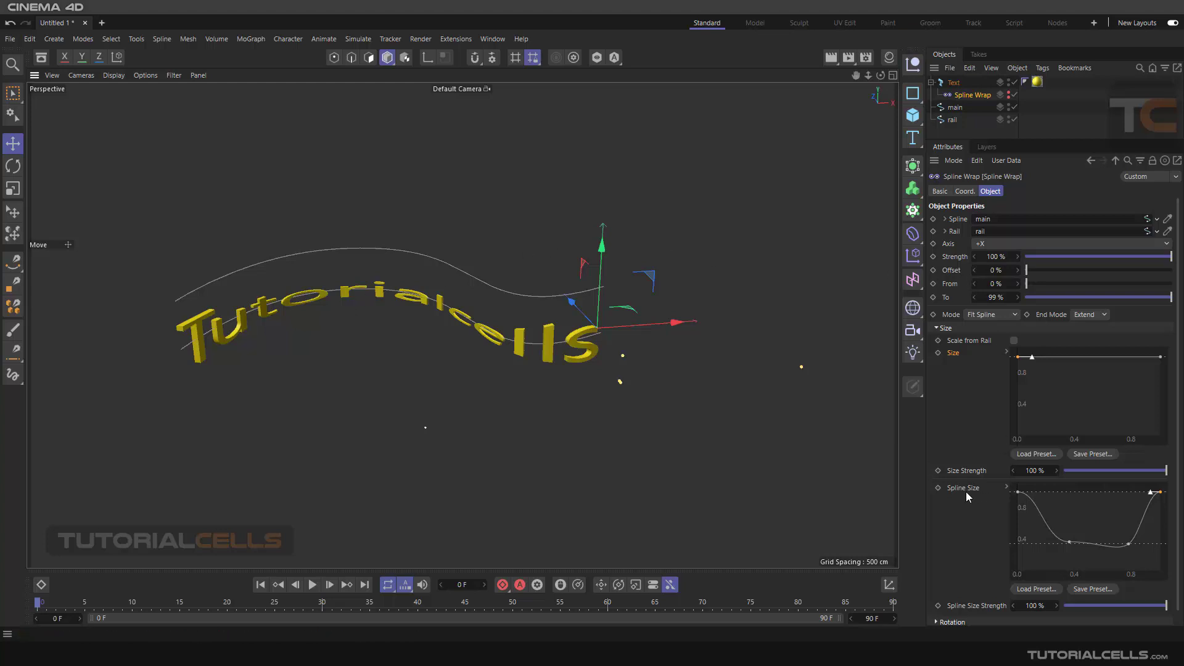
- Slide the text past the end of the main spline by raising the Spline Wrap's Offset to 100%
{"action": "left_click_drag", "start_coordinate": [1026, 269], "coordinate": [1179, 259]}
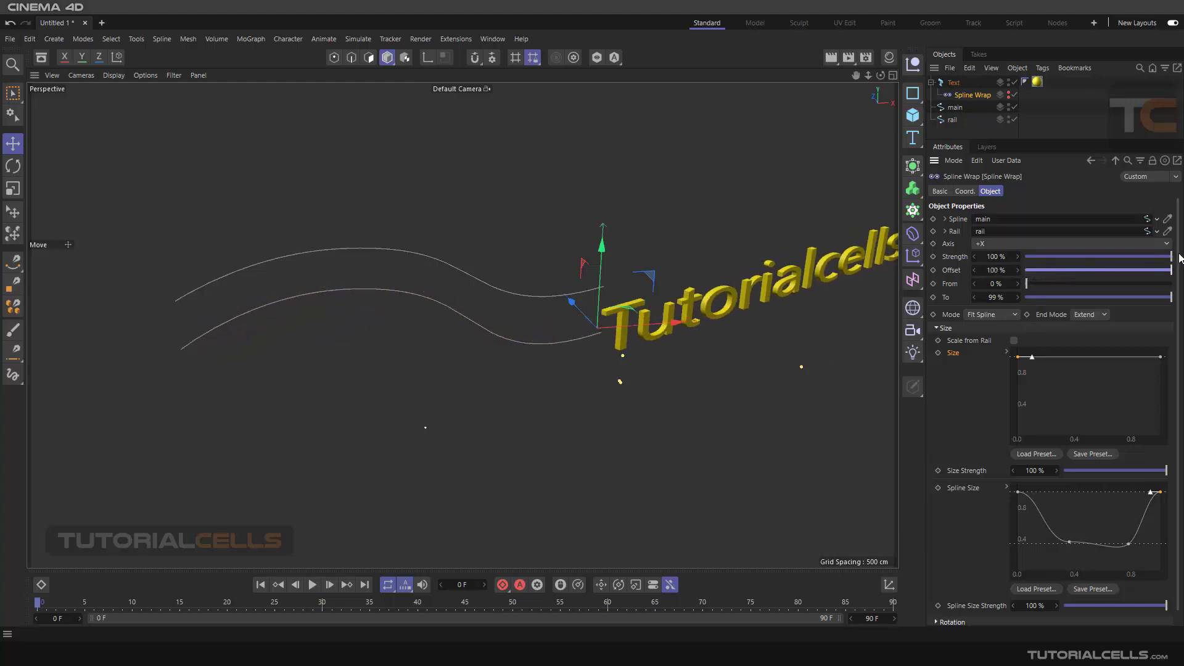
{"action": "middle_click_drag", "start_coordinate": [821, 271], "coordinate": [674, 330], "text": "alt"}
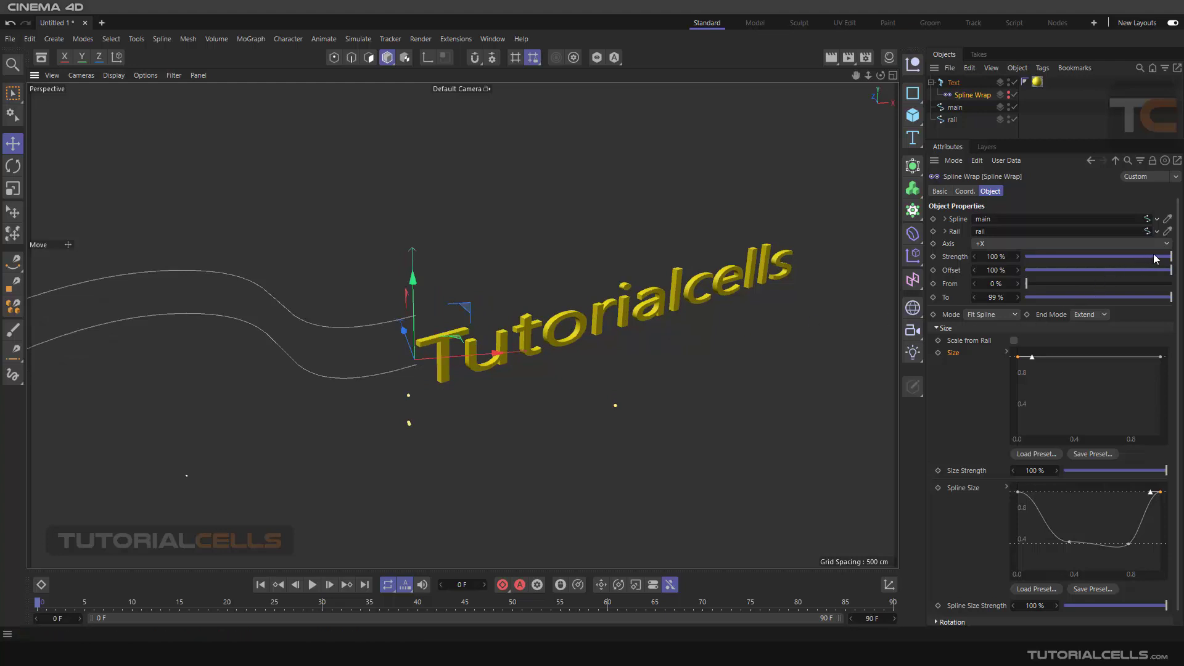
{"action": "mouse_move", "coordinate": [1169, 256]}
{"action": "left_mouse_down"}
{"action": "mouse_move", "coordinate": [1033, 274]}
{"action": "mouse_move", "coordinate": [1171, 270]}
{"action": "left_mouse_up"}
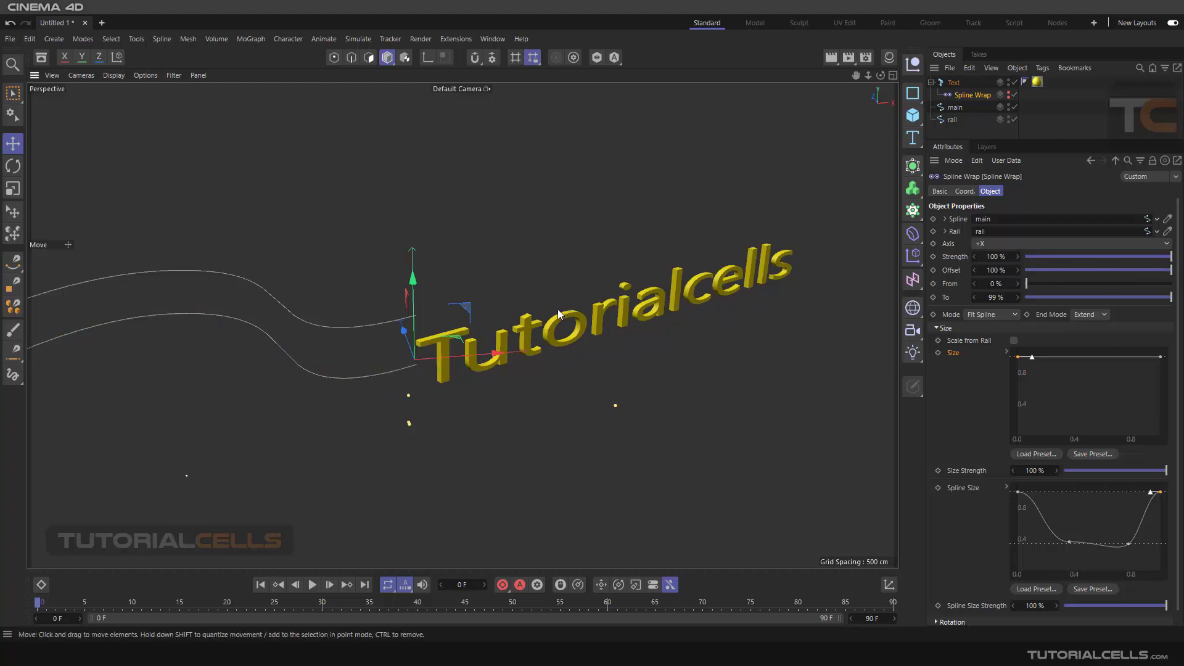
{"action": "scroll", "coordinate": [558, 309], "scroll_direction": "down", "scroll_amount": 3}
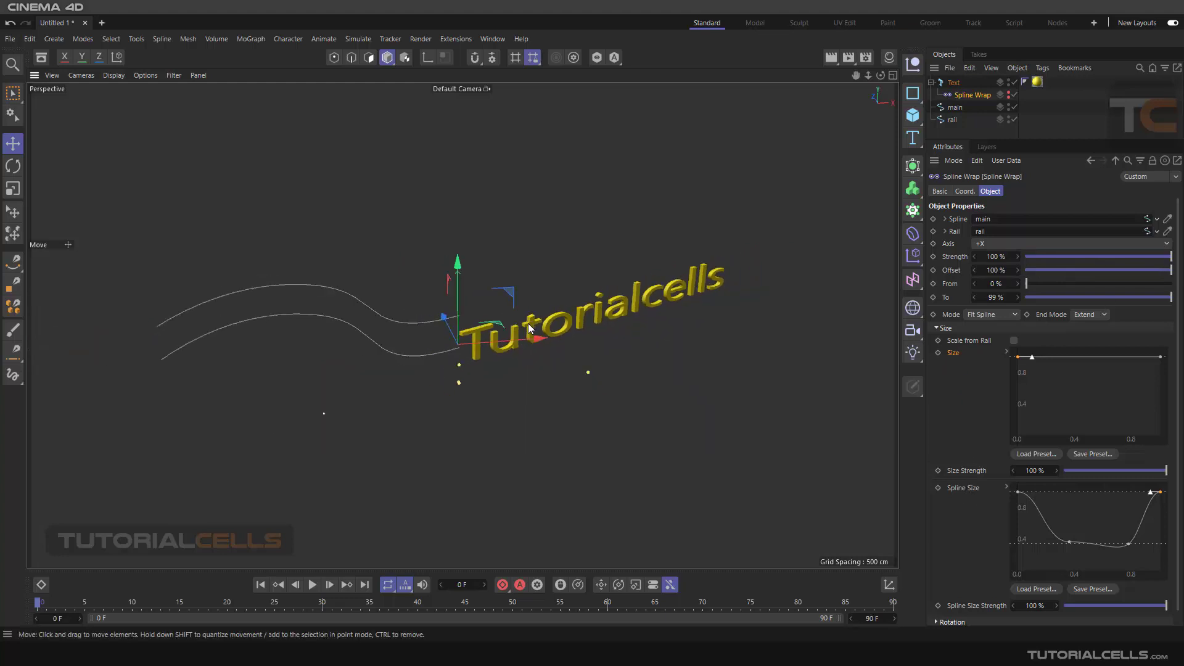
- Collapse the Spline Wrap's Size settings and return its Offset to 0%
{"action": "left_click", "coordinate": [936, 328]}
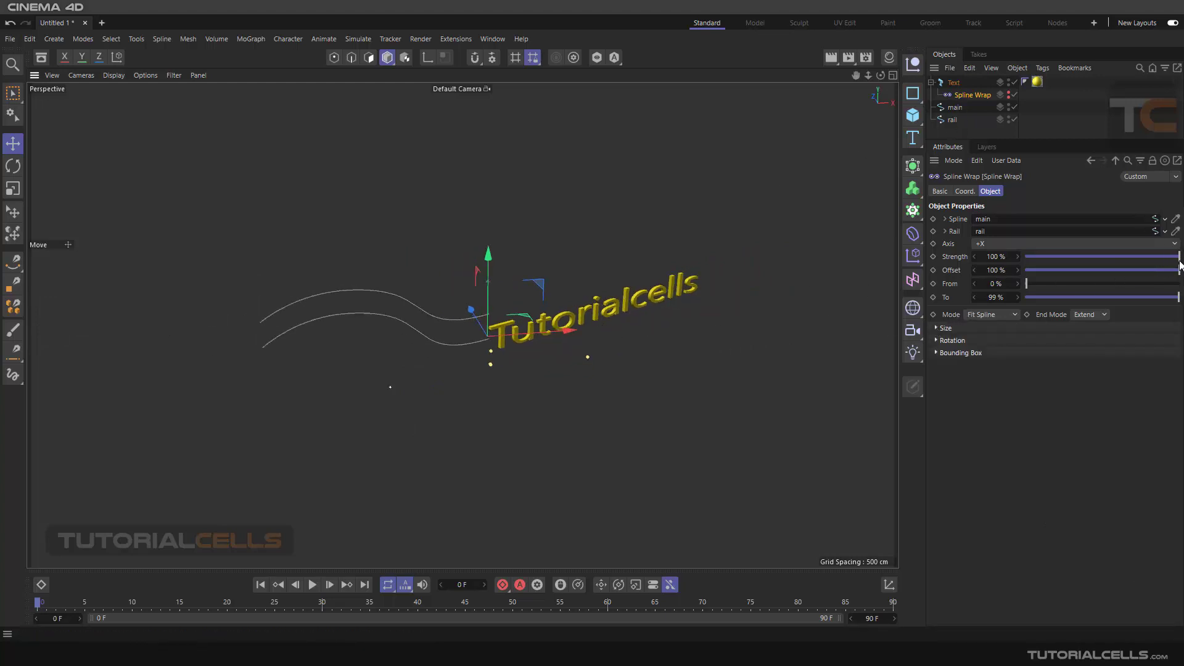
{"action": "left_click_drag", "start_coordinate": [1178, 269], "coordinate": [1026, 274]}
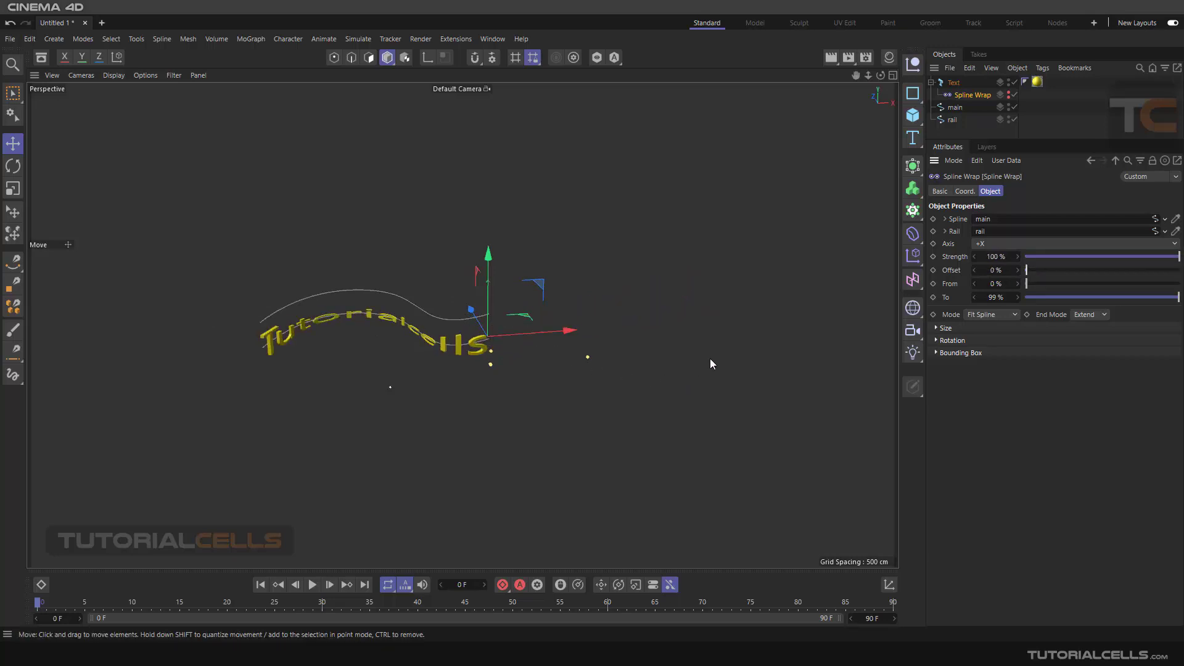